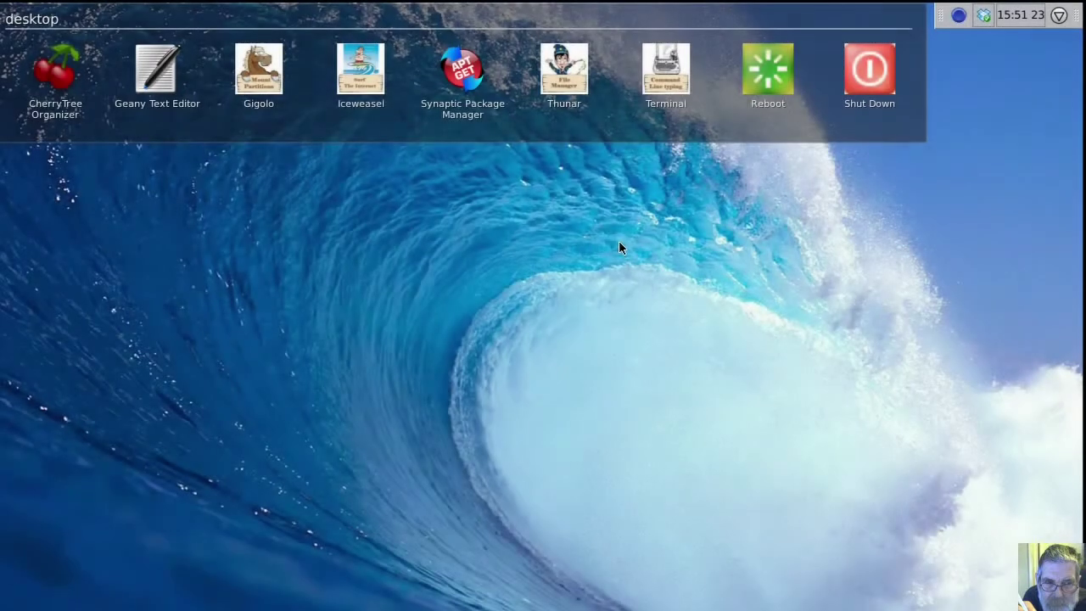
- Extract ukbrian-menus-empty.tar.gz into the home folder
left_click(566, 76)
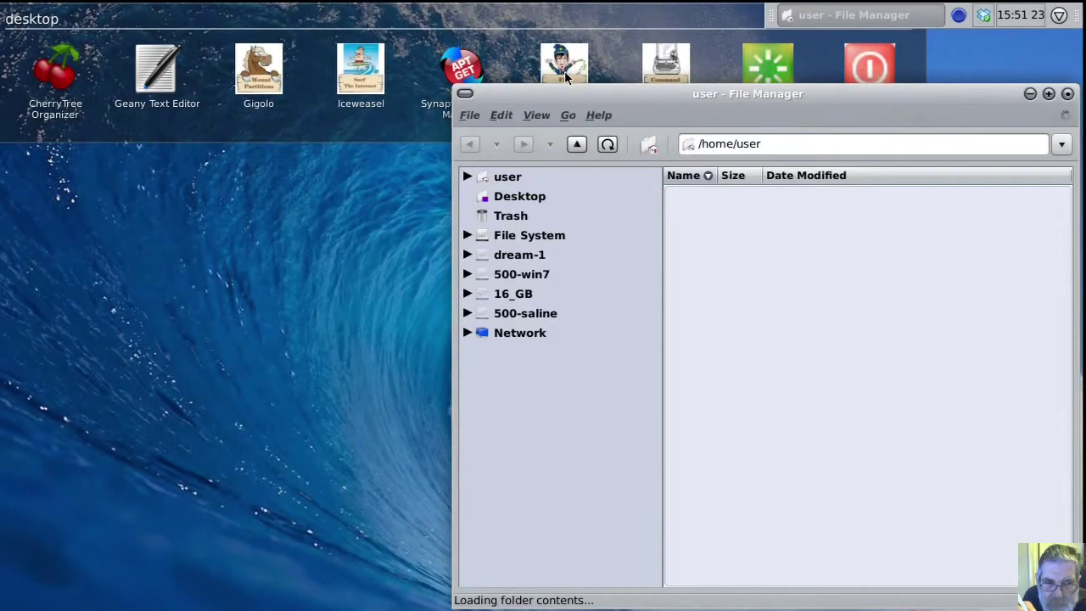
left_click(468, 178)
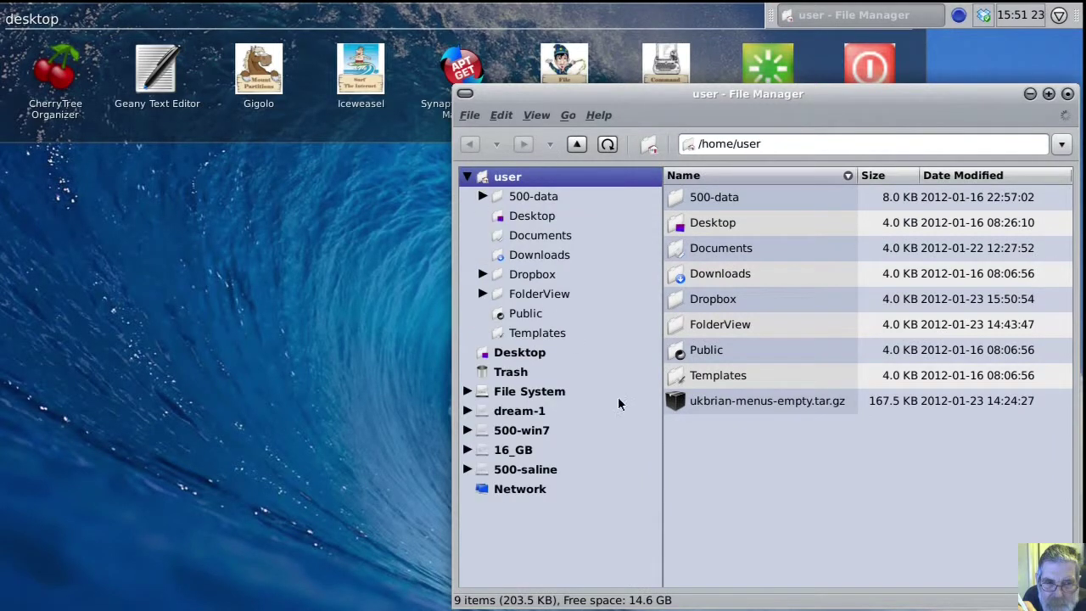
left_click(697, 407)
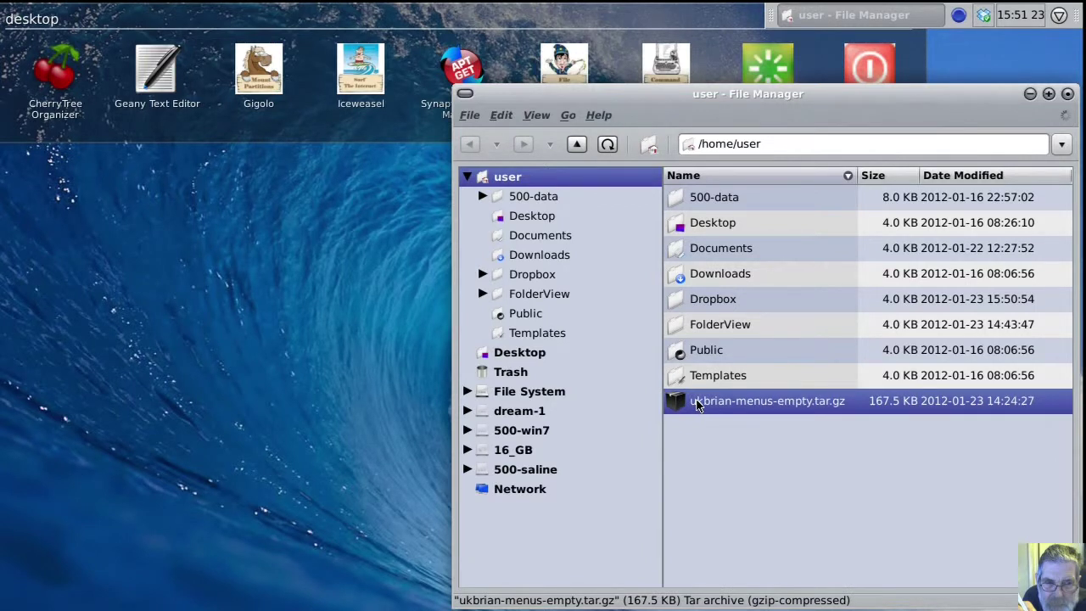
right_click(700, 407)
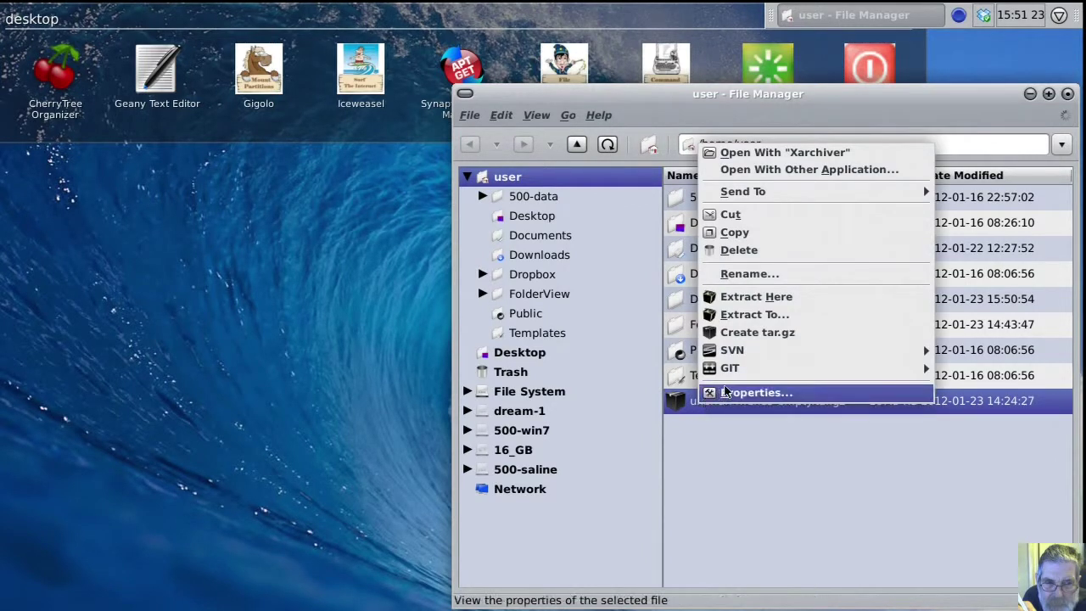
left_click(765, 299)
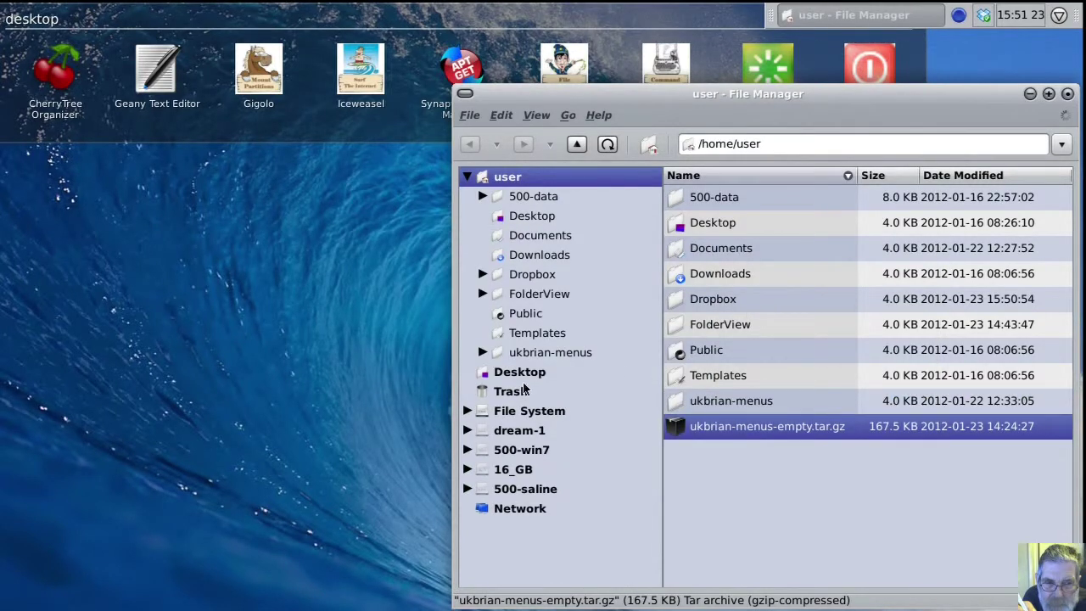
- Look through ukbrian-menus' applications and icons subfolders, then select desktop.menu
left_click(482, 352)
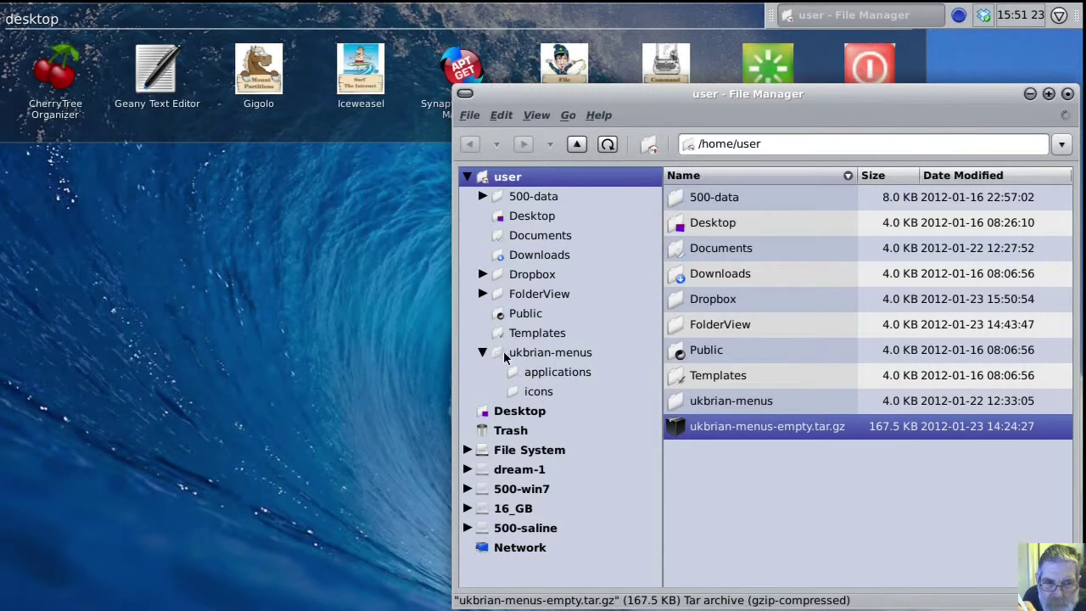
left_click(505, 356)
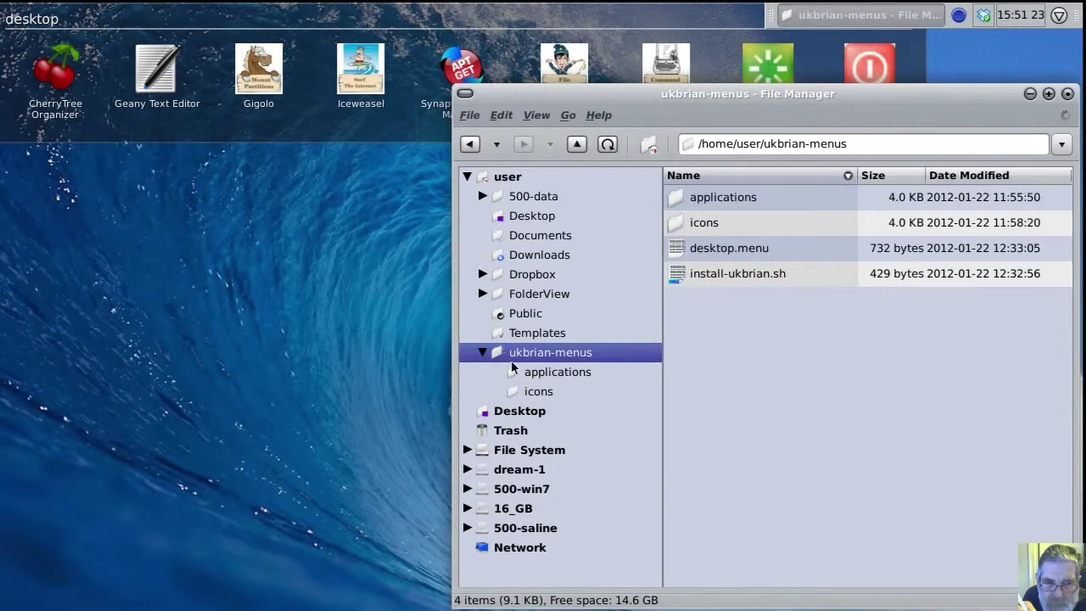
left_click(519, 372)
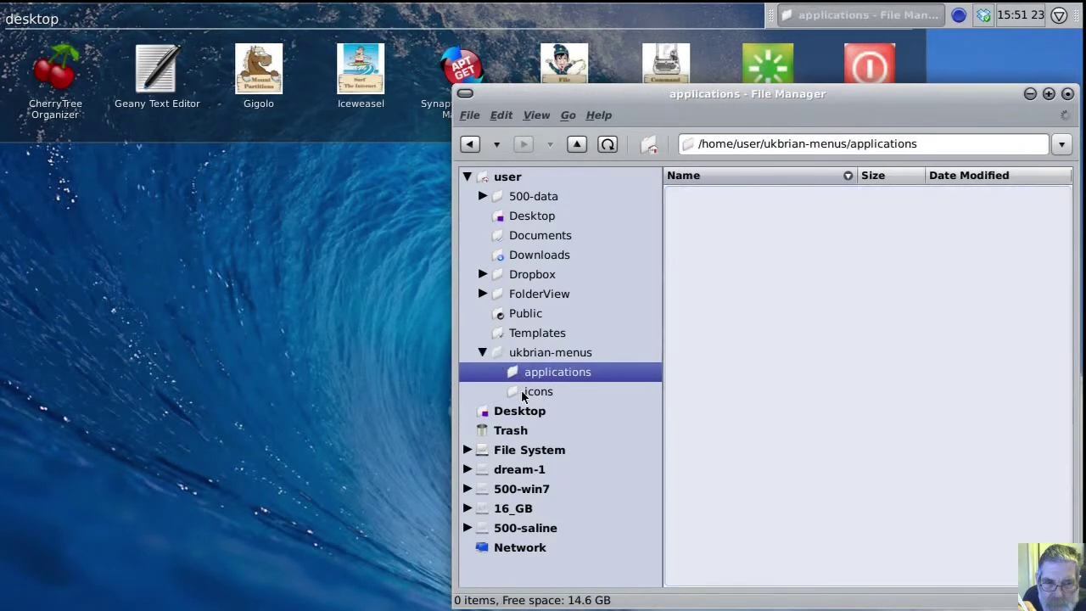
left_click(522, 391)
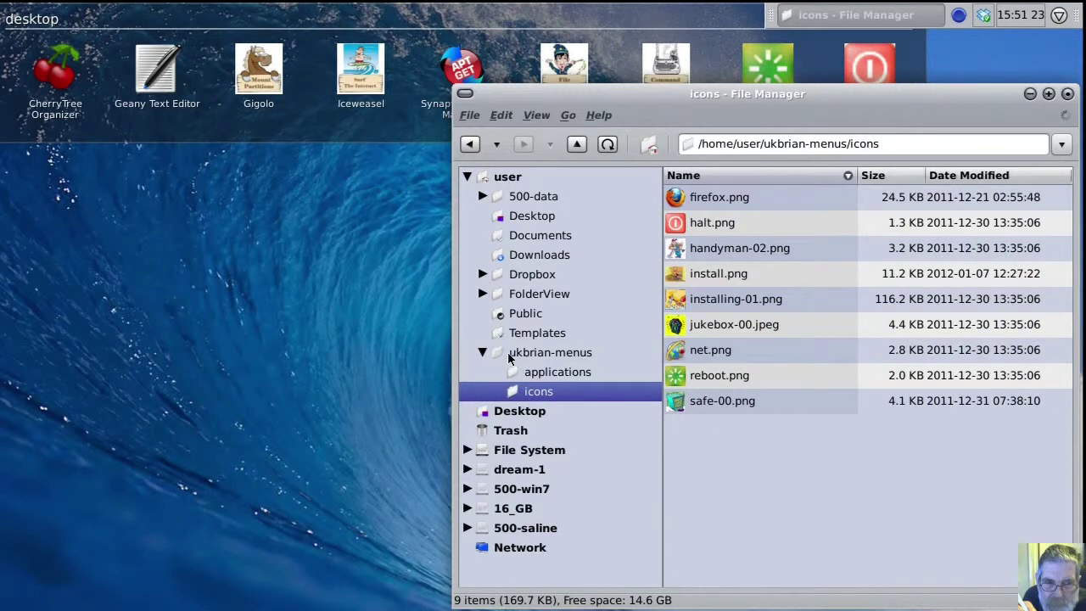
left_click(524, 357)
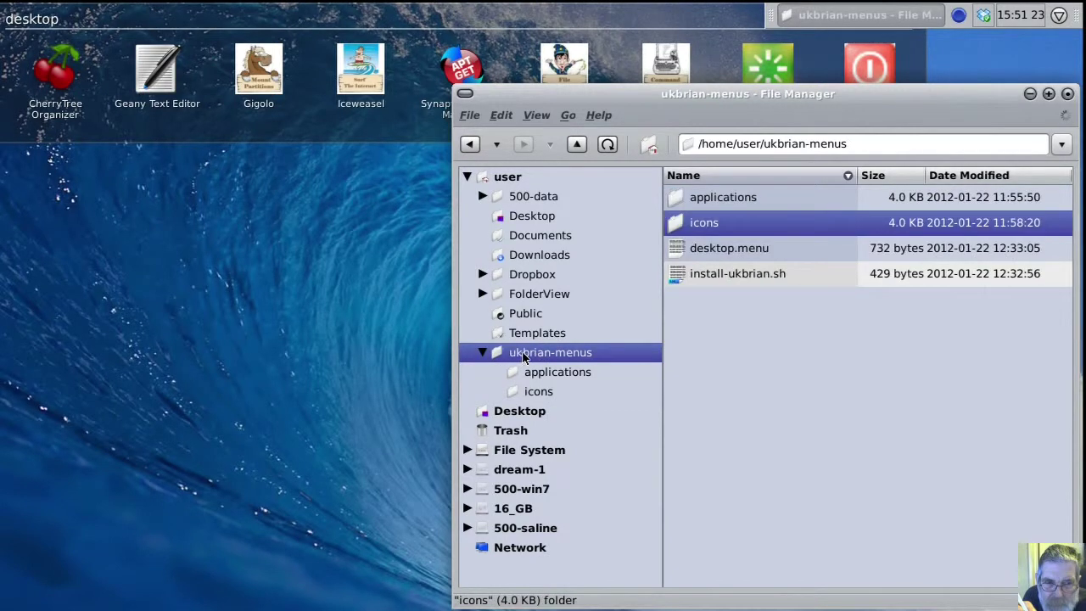
left_click(728, 255)
- Open desktop.menu with Geany and move the Geany window to the right side
right_click(729, 255)
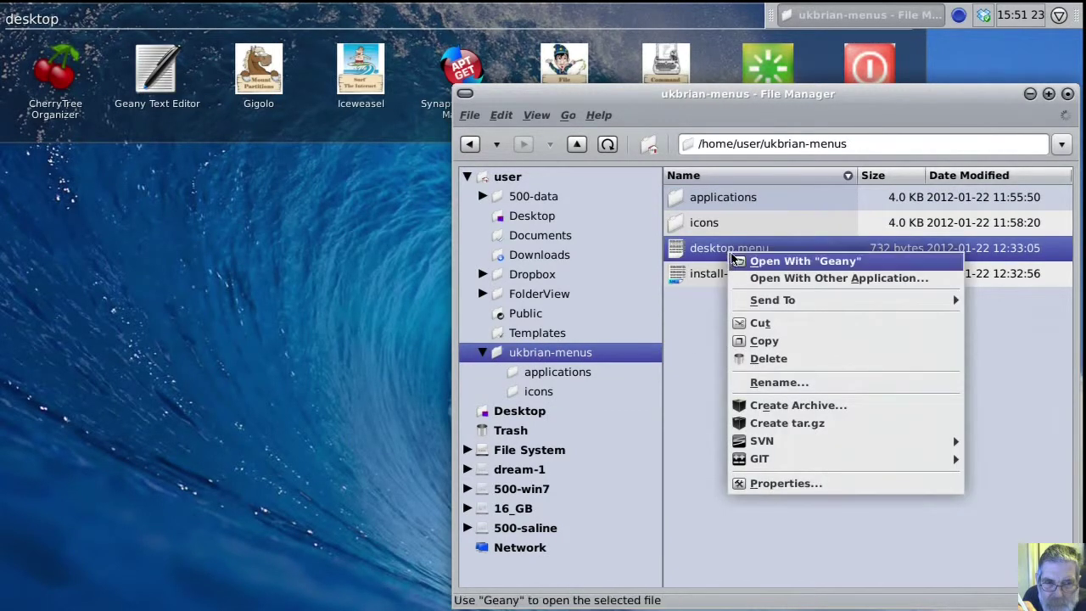
left_click(747, 266)
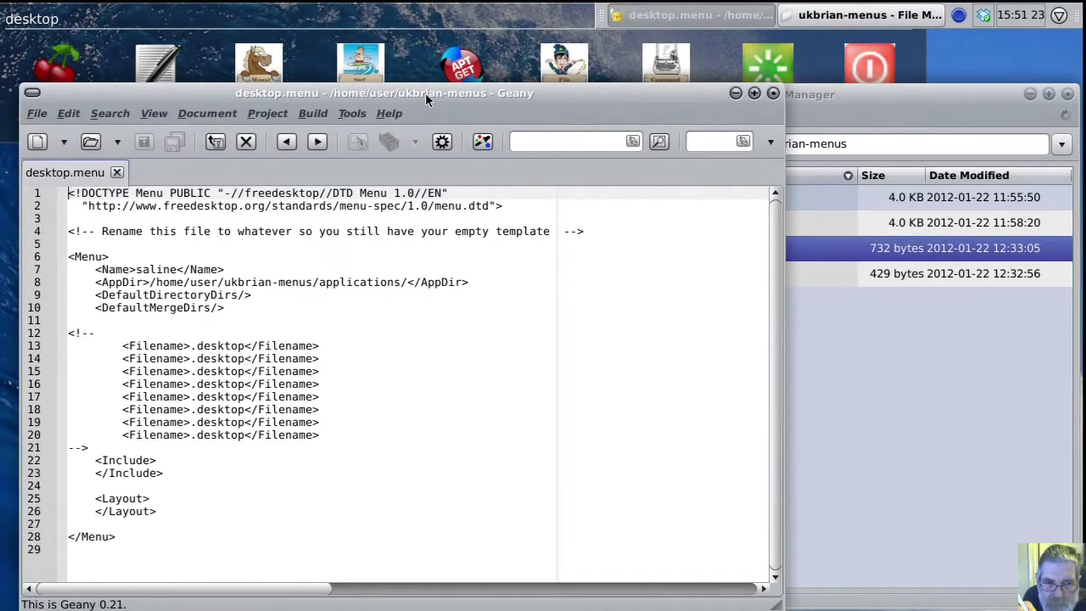
left_click_drag(425, 93, 904, 92)
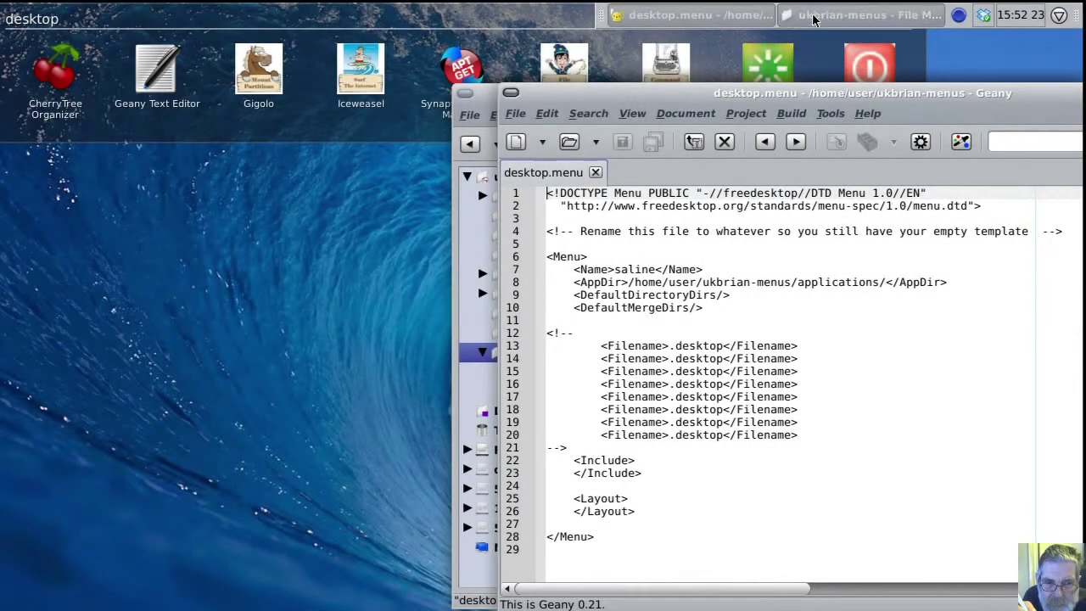
- Move the file manager to the left and list the launchers in /usr/share/applications
left_click(812, 18)
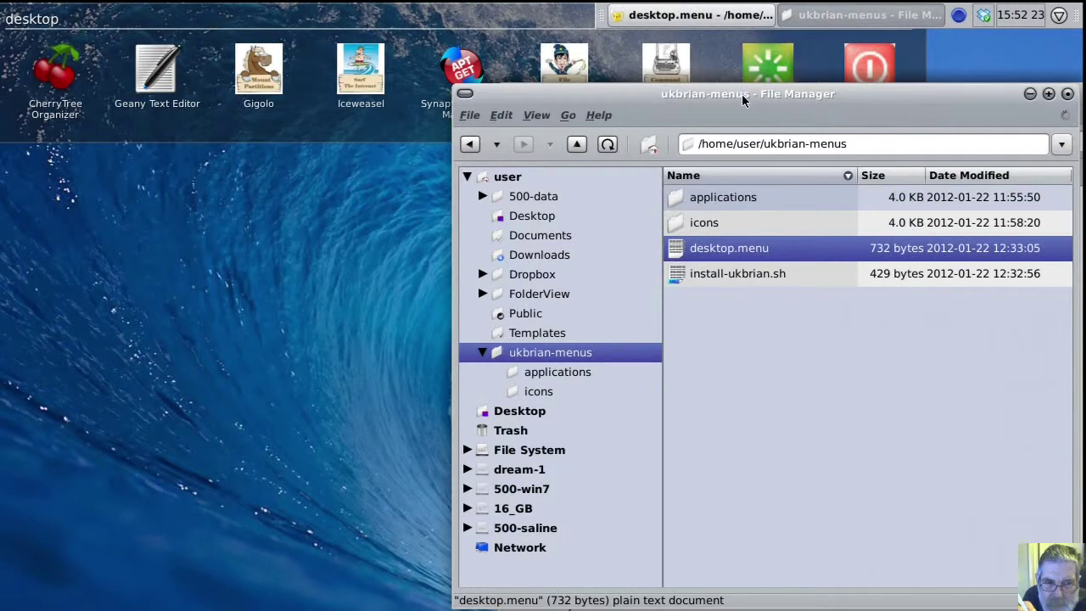
left_click_drag(741, 96, 304, 75)
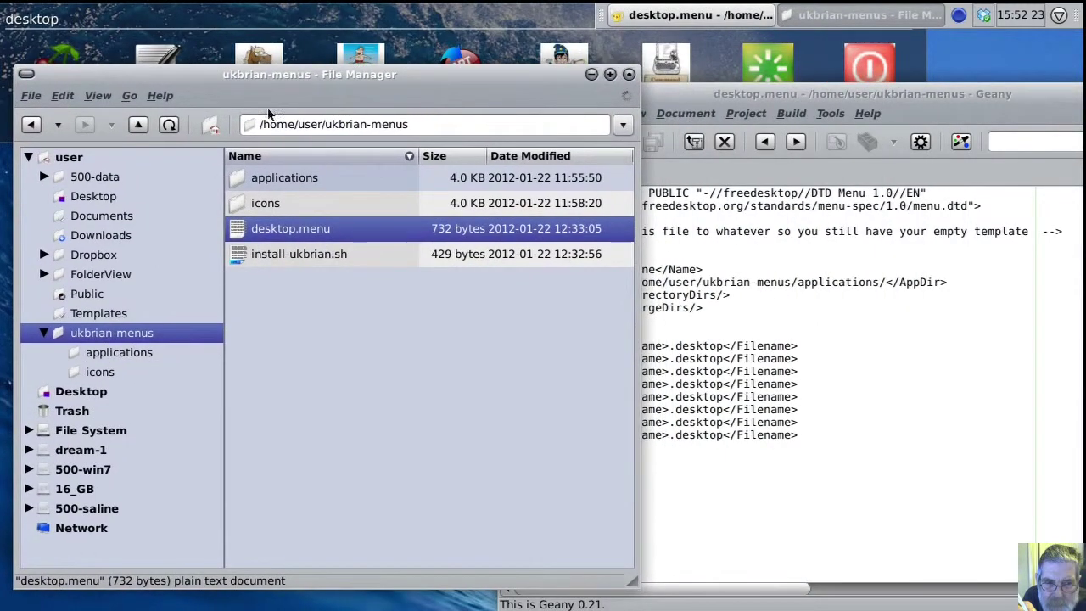
left_click(28, 430)
scroll(28, 434, "down", 5)
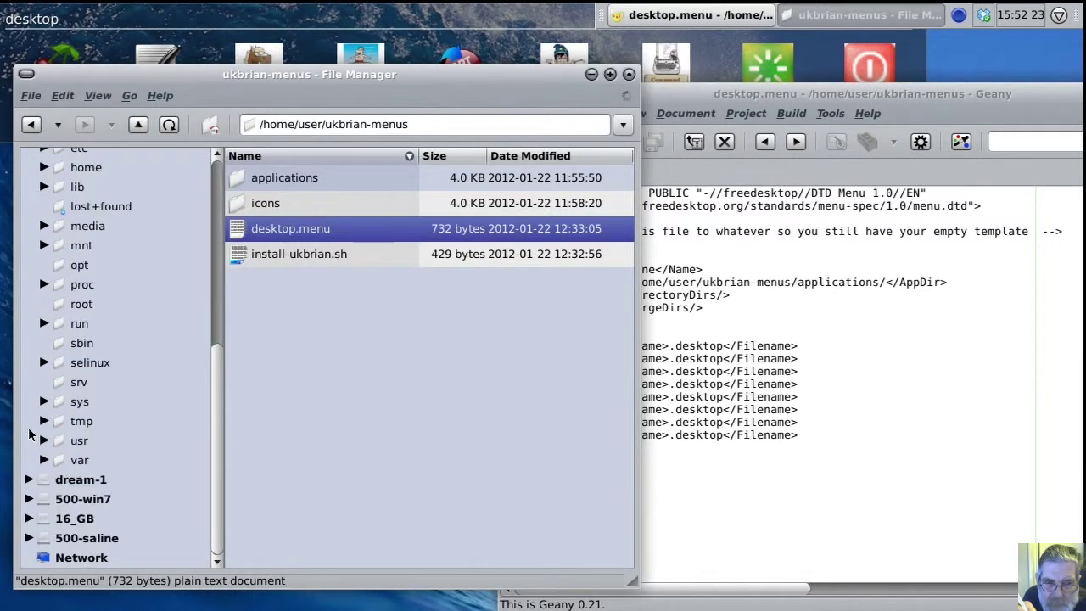
left_click(44, 440)
scroll(46, 441, "down", 2)
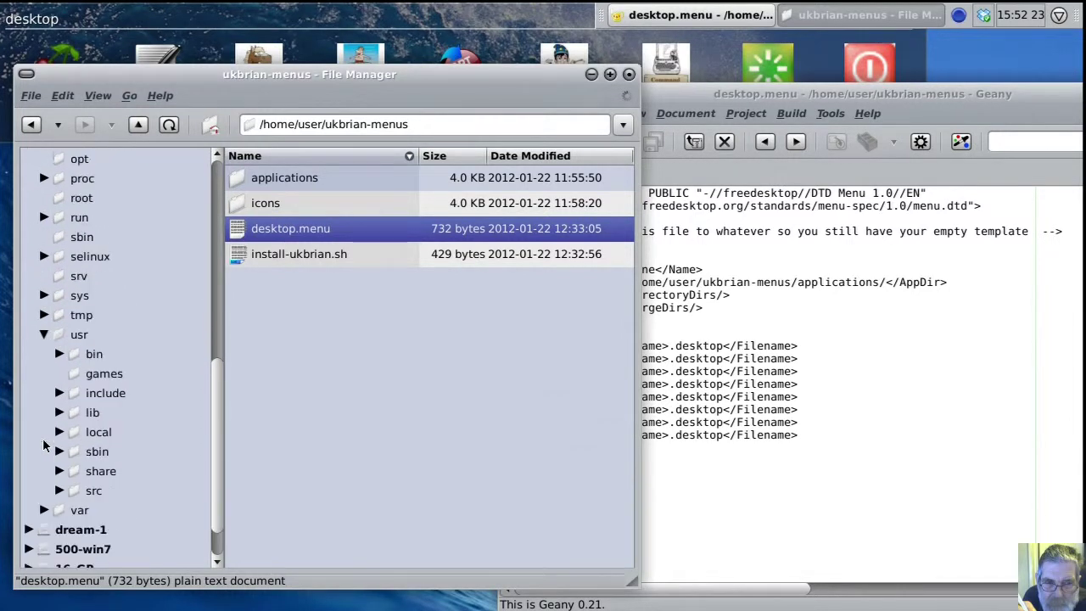
left_click(58, 471)
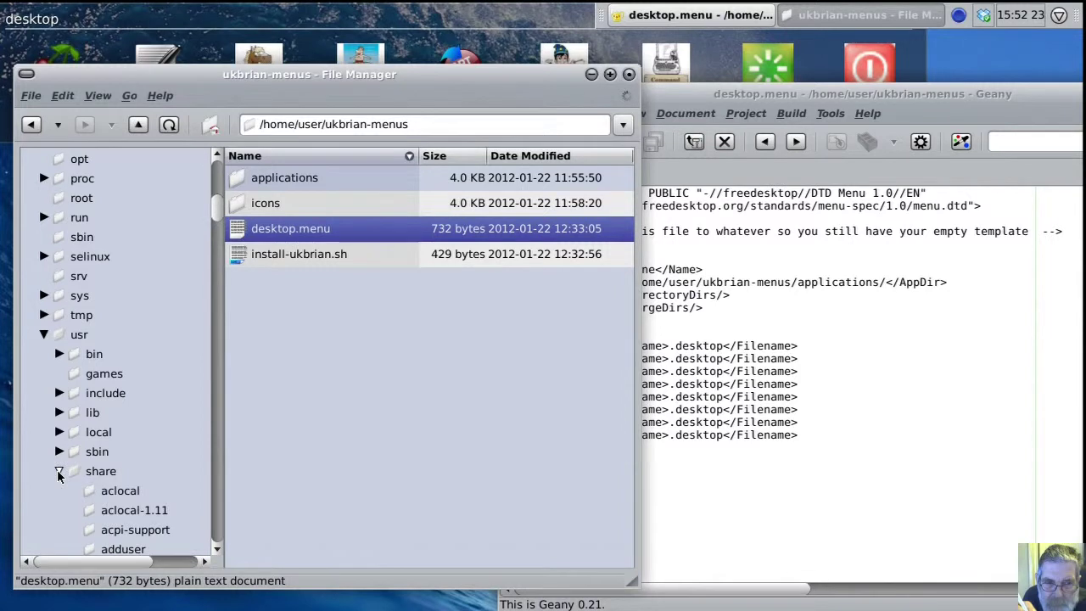
scroll(59, 475, "down", 3)
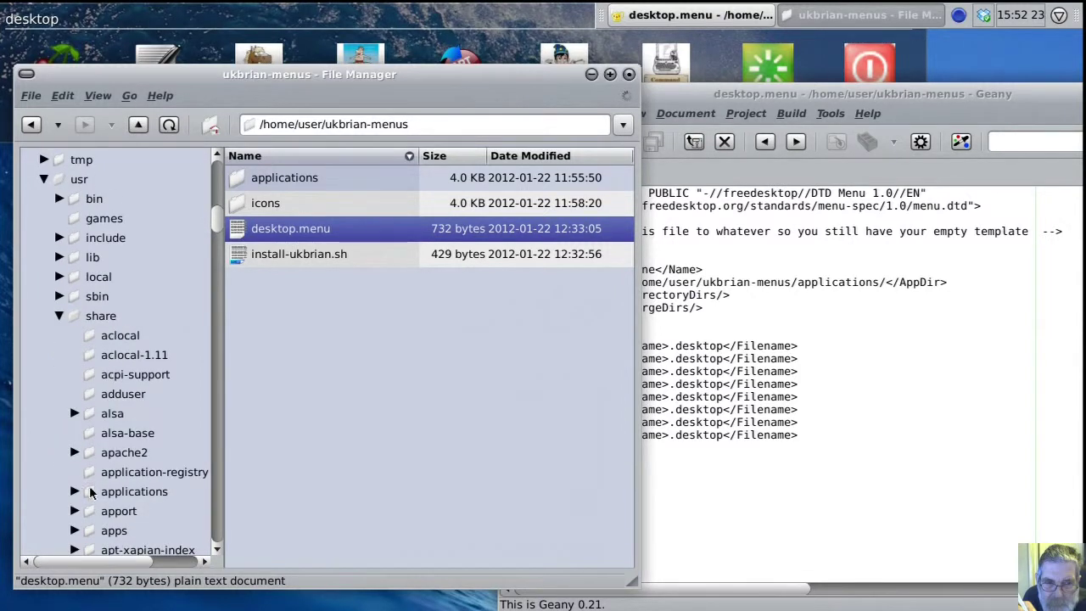
left_click(92, 492)
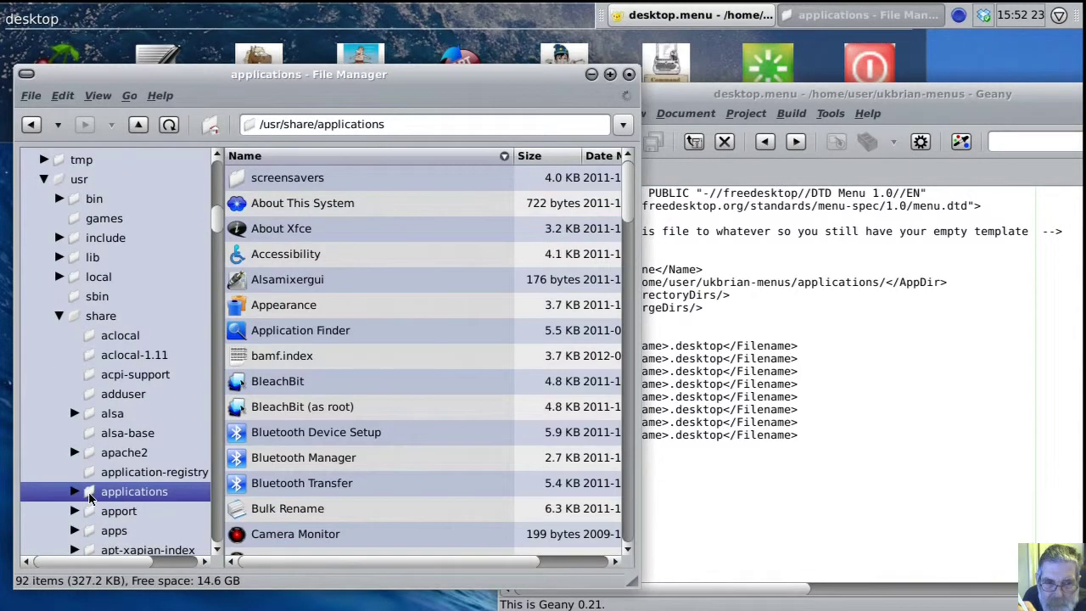
scroll(513, 418, "down", 1)
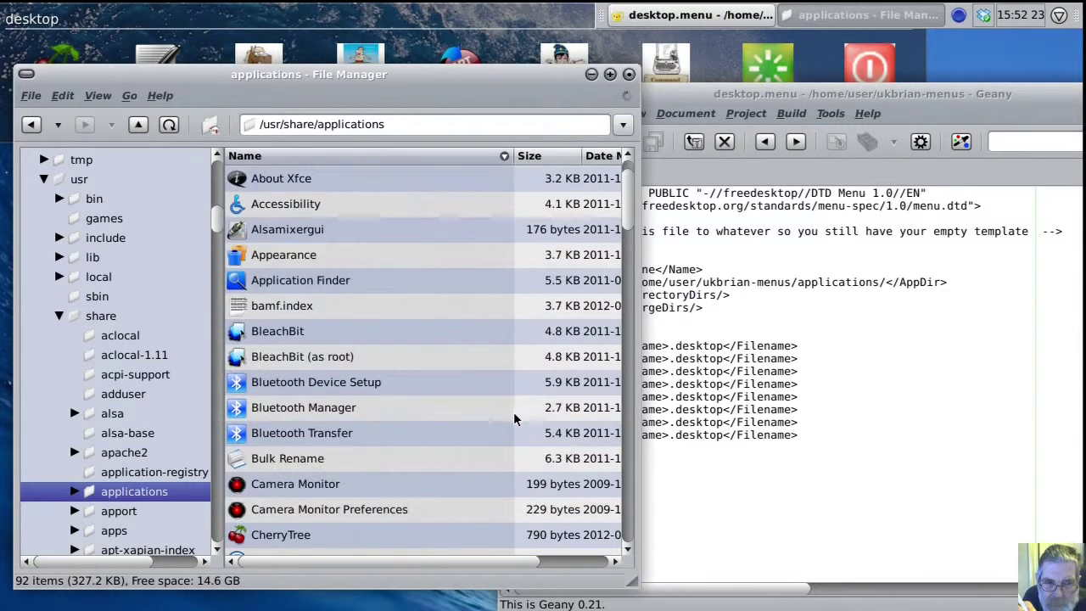
scroll(510, 419, "down", 2)
scroll(380, 412, "down", 1)
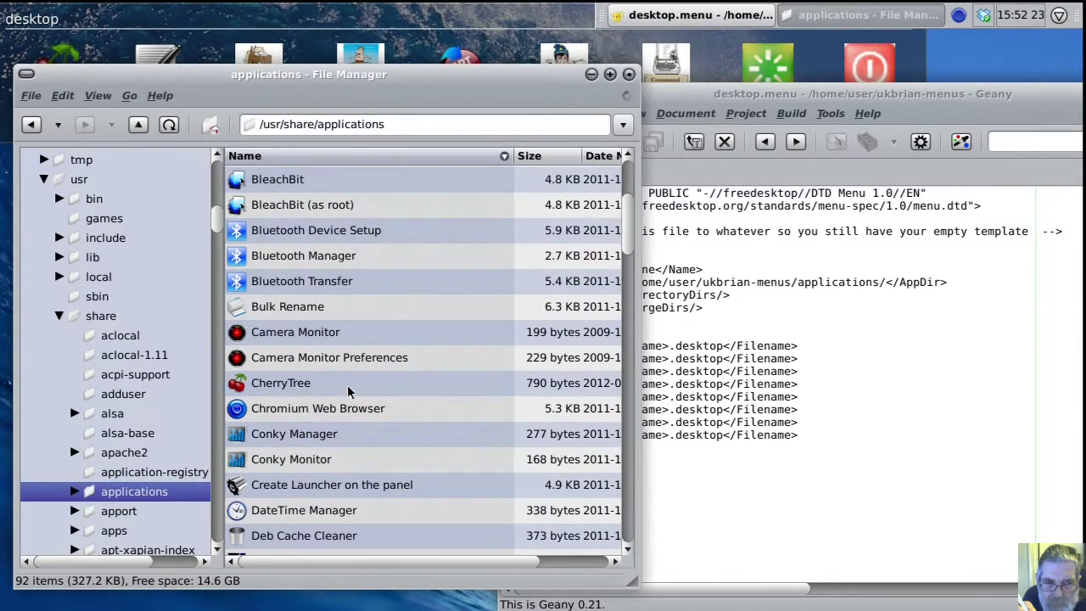
- Select the CherryTree, Geany, Gigolo, GParted and Iceweasel launchers in /usr/share/applications
left_click(350, 389)
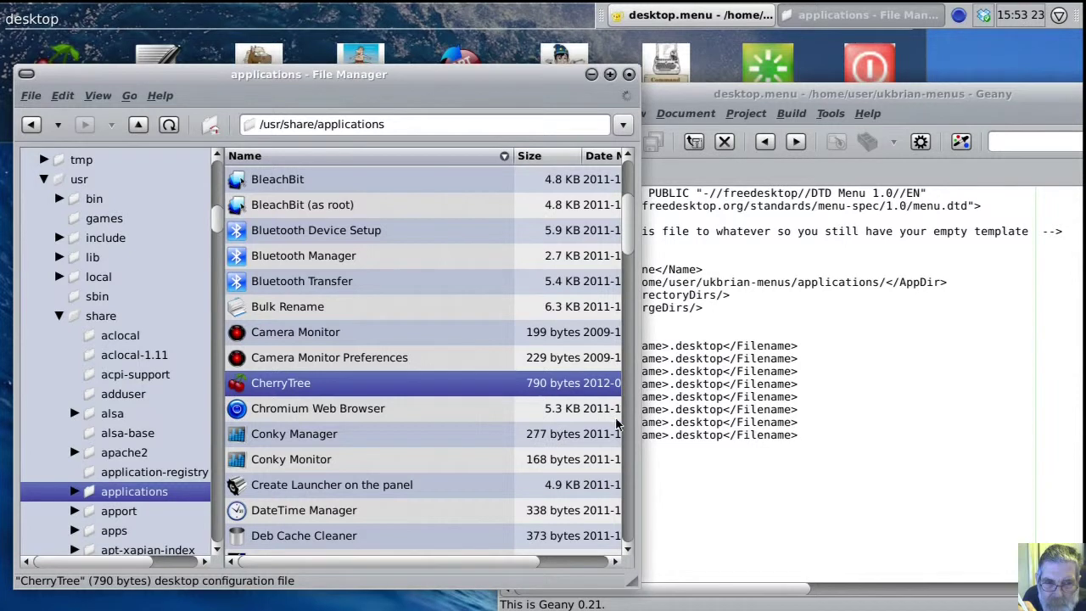
left_click(629, 470)
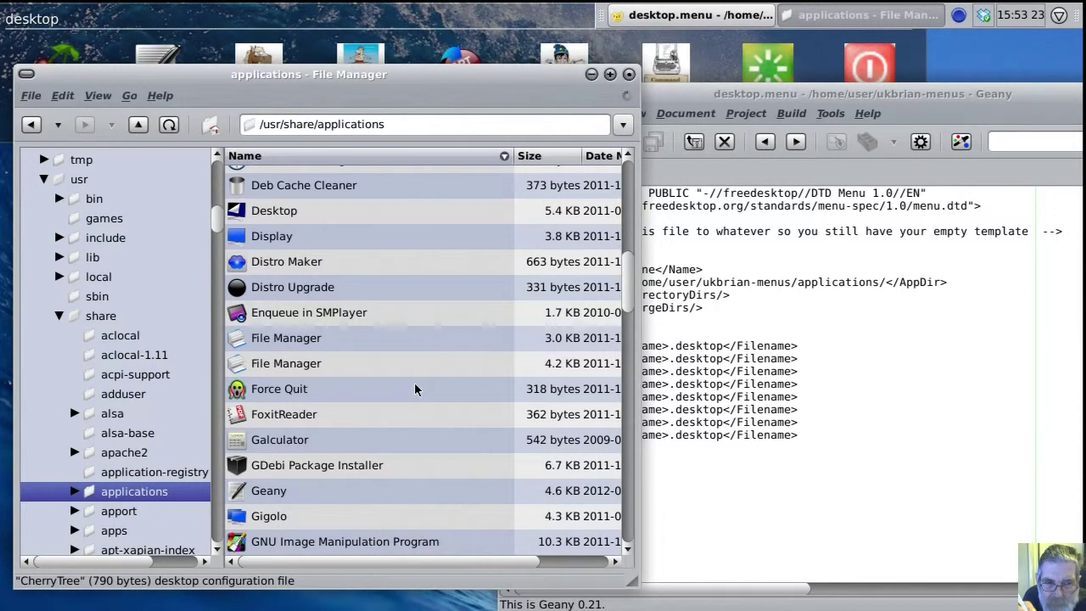
left_click(346, 343, "ctrl")
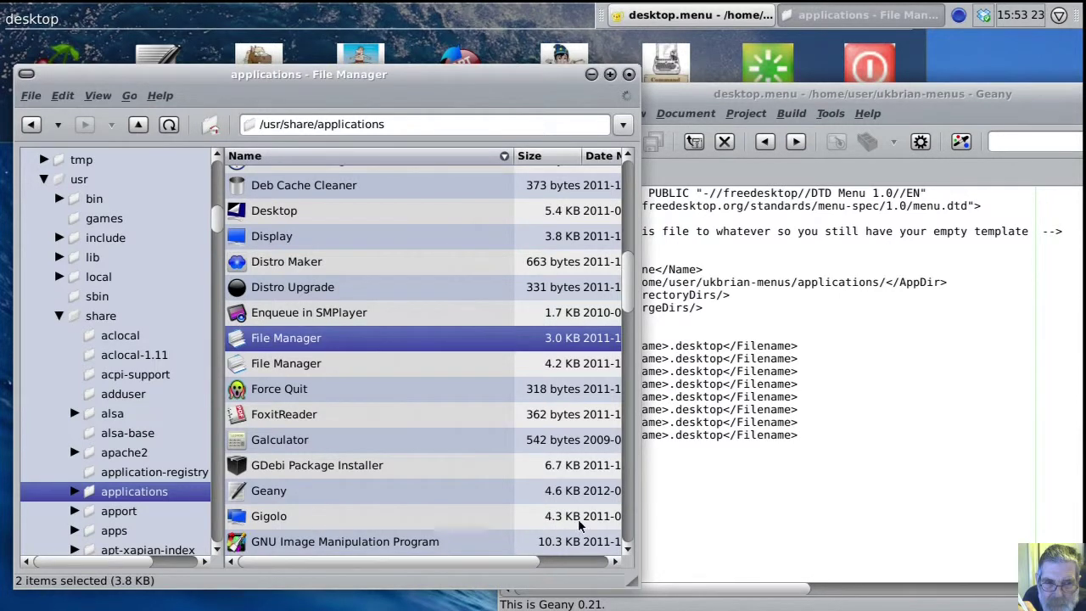
left_click(386, 340, "ctrl")
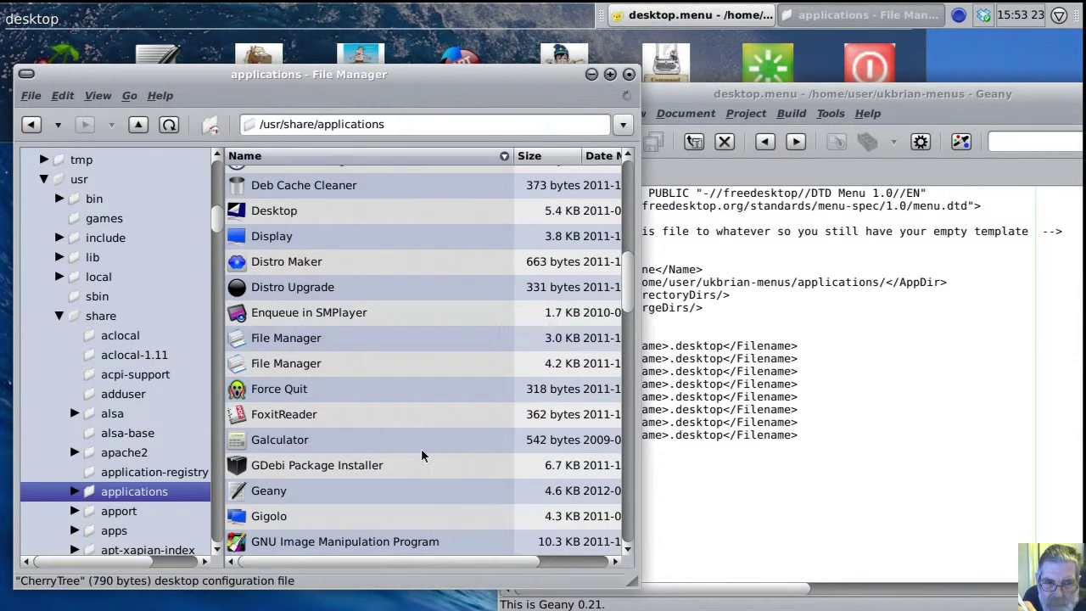
left_click(405, 500, "ctrl")
left_click(400, 517, "ctrl")
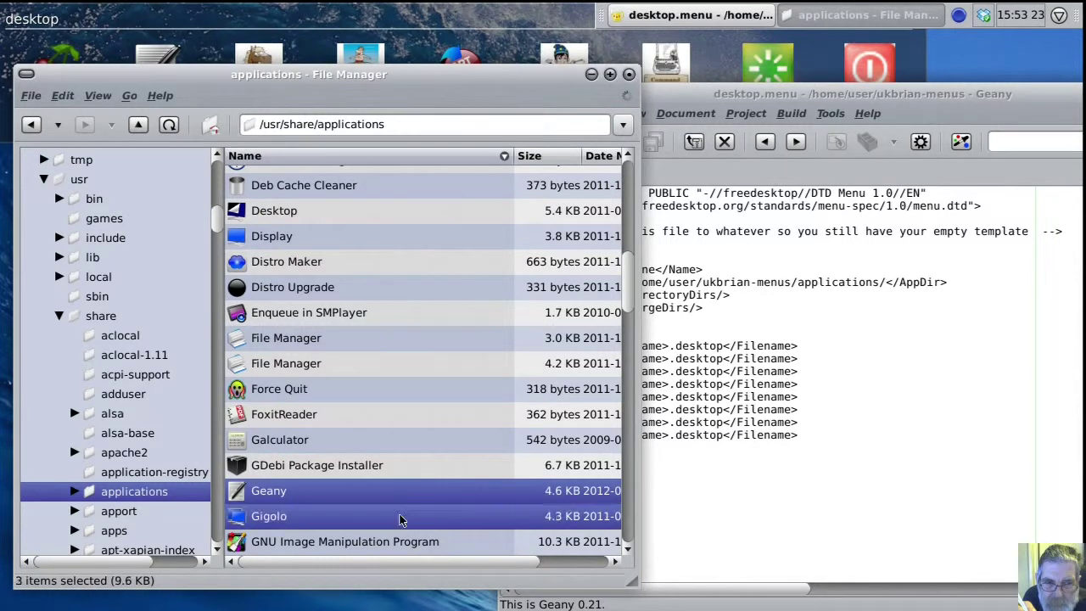
left_click(628, 525)
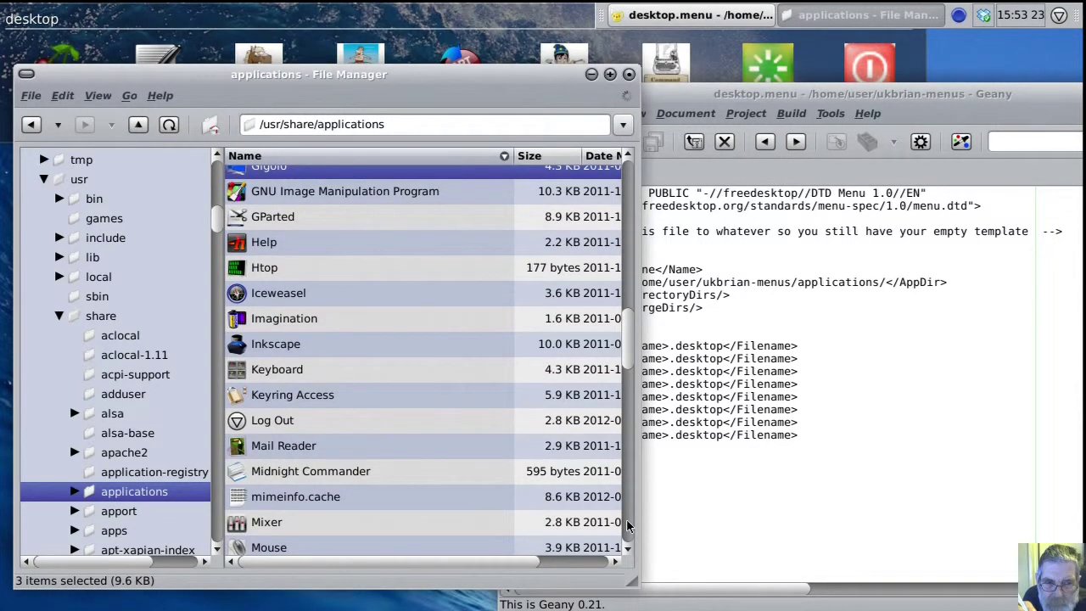
left_click(364, 222, "ctrl")
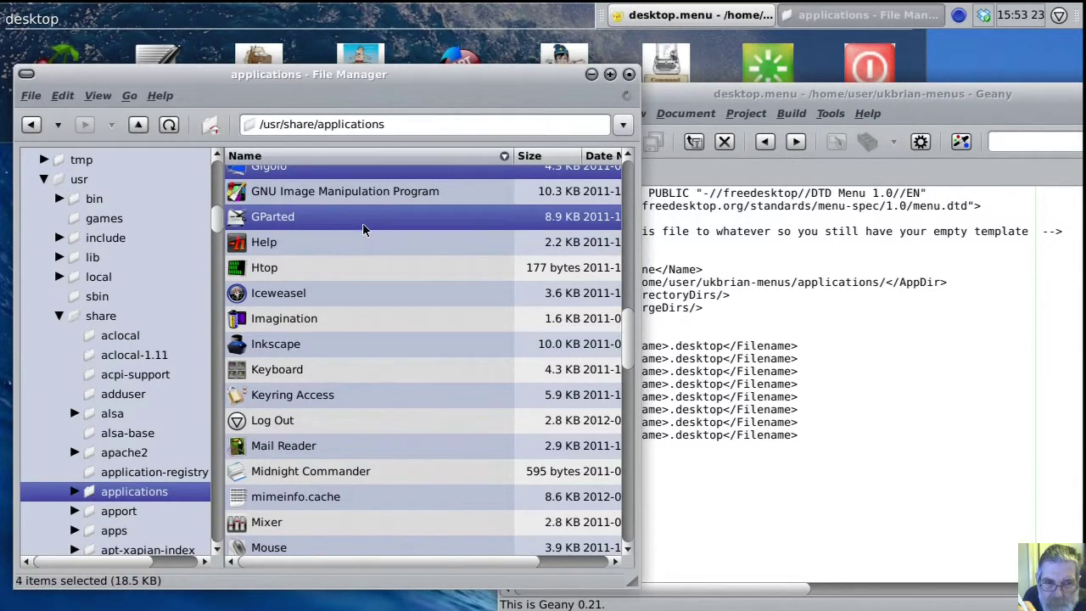
left_click(360, 293, "ctrl")
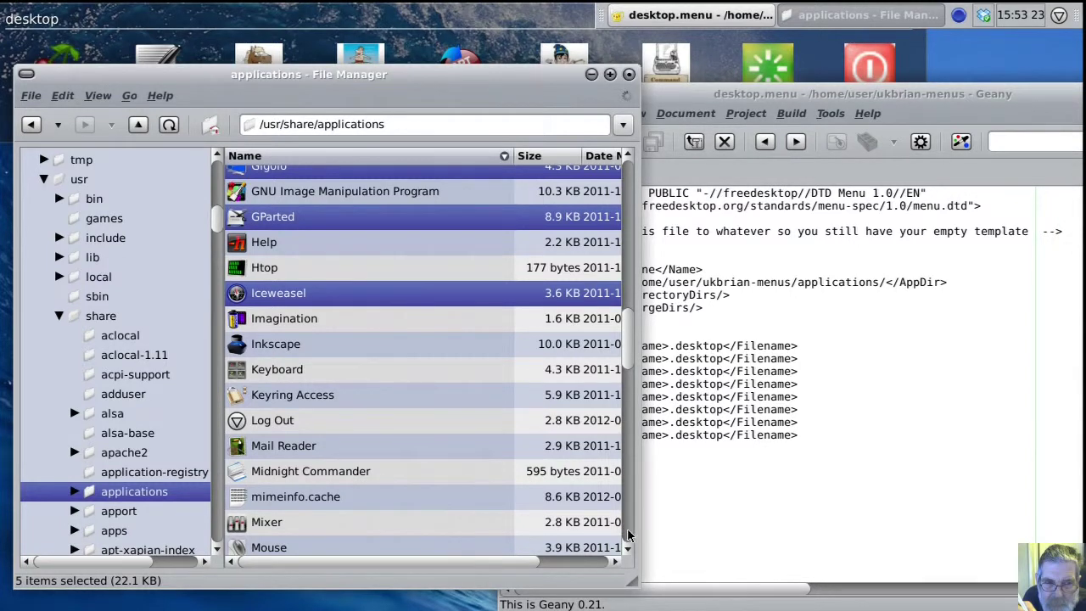
- Add Midnight Commander, Synaptic Package Manager, Terminal and Thunar File Manager to the selection
left_click(440, 468, "ctrl")
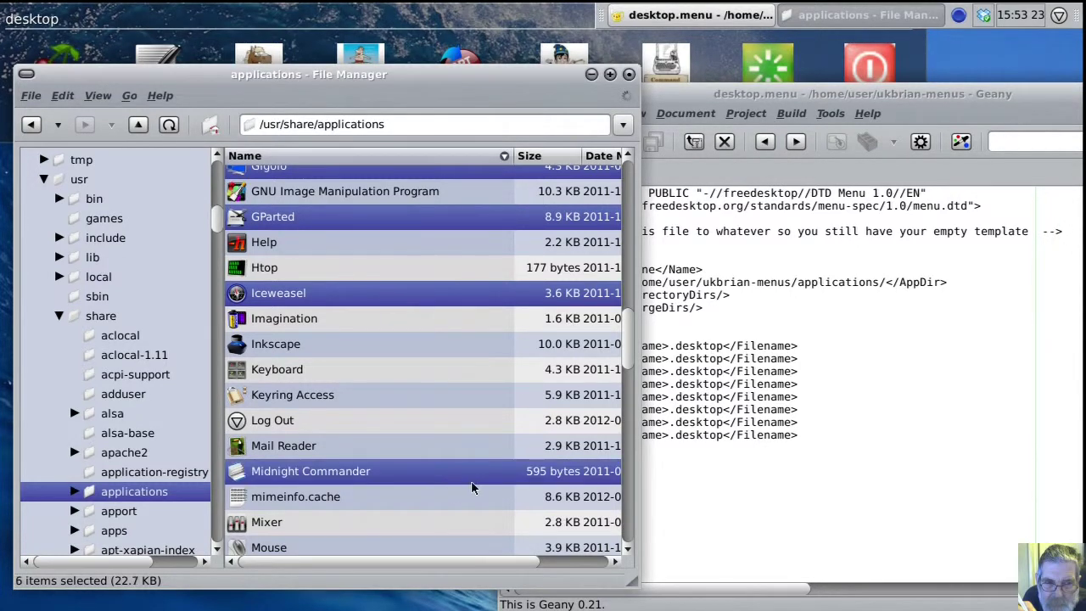
left_click(627, 525)
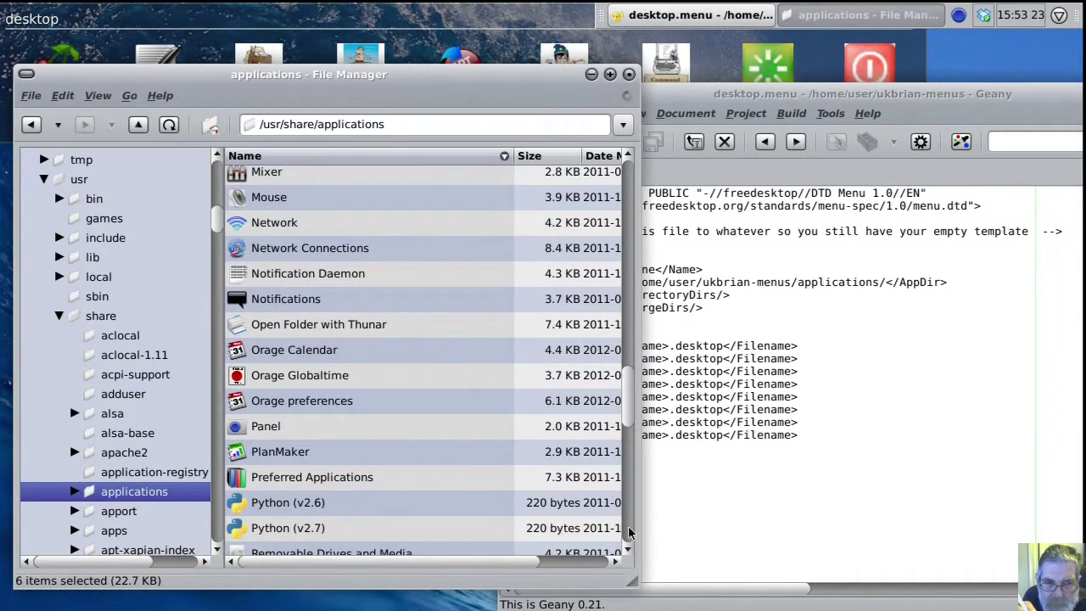
left_click(386, 324, "ctrl")
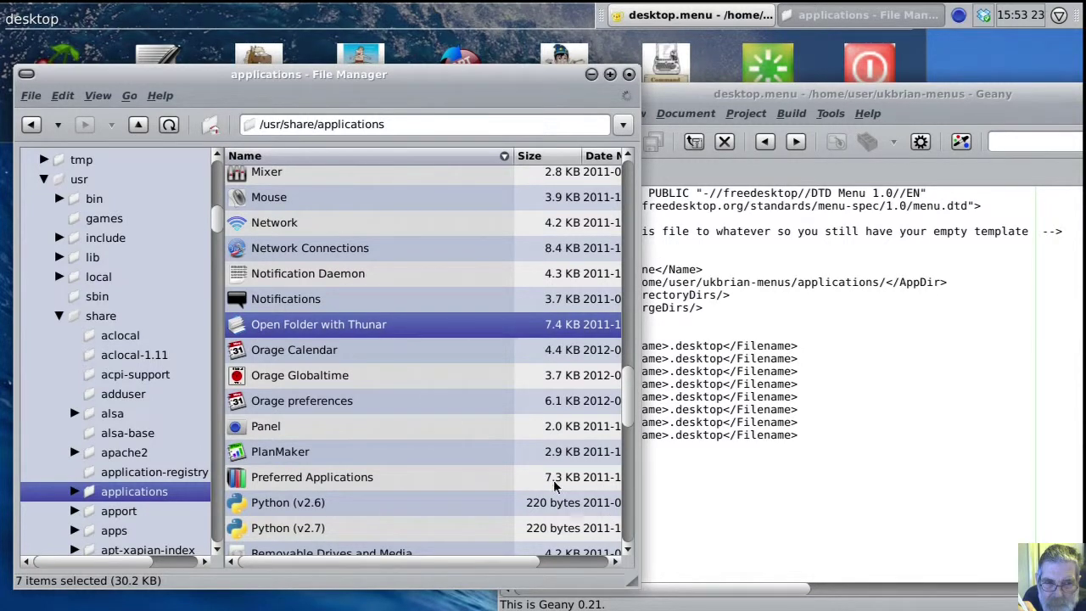
left_click(628, 517)
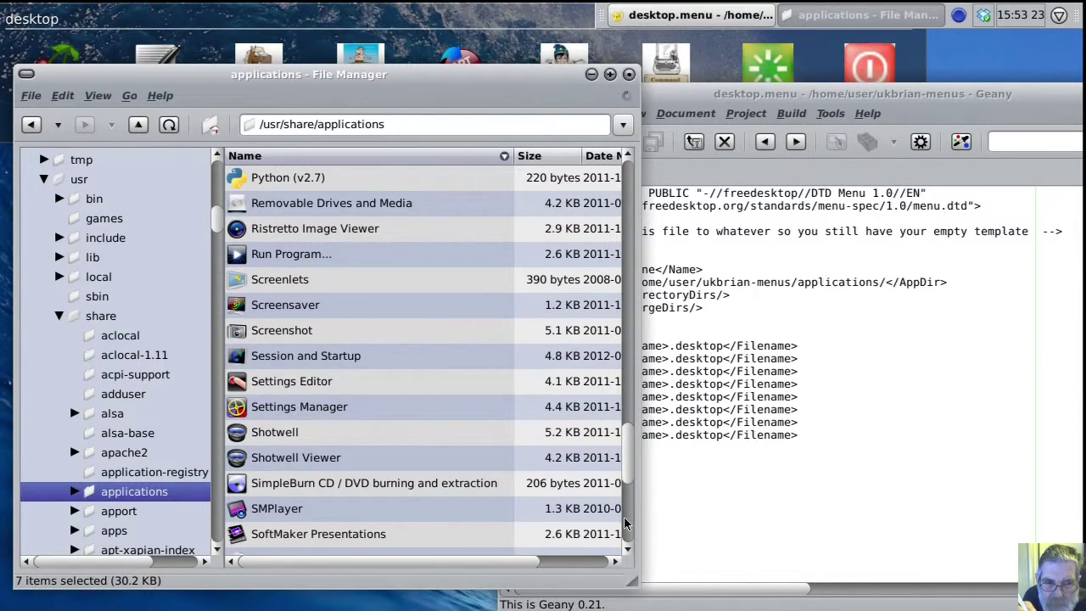
left_click_drag(627, 477, 628, 528)
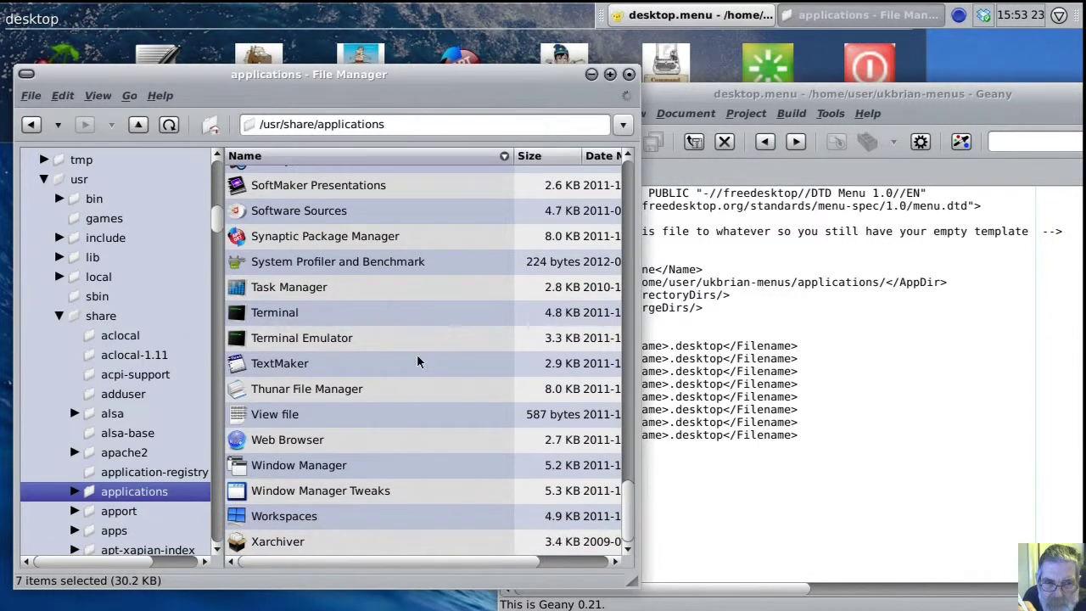
left_click(384, 241, "ctrl")
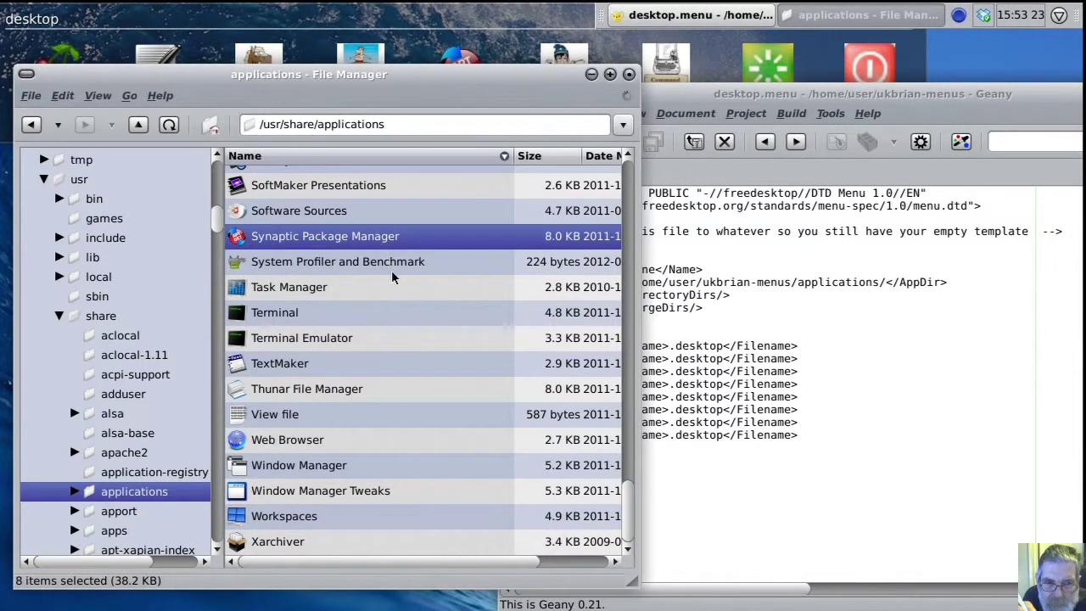
left_click(379, 319, "ctrl")
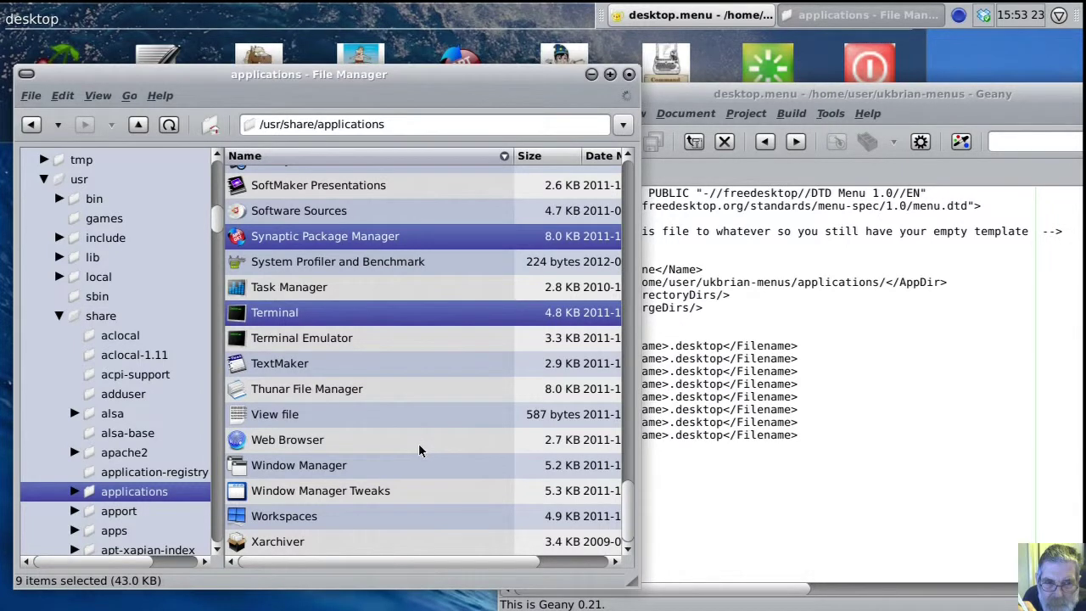
left_click(373, 393, "ctrl")
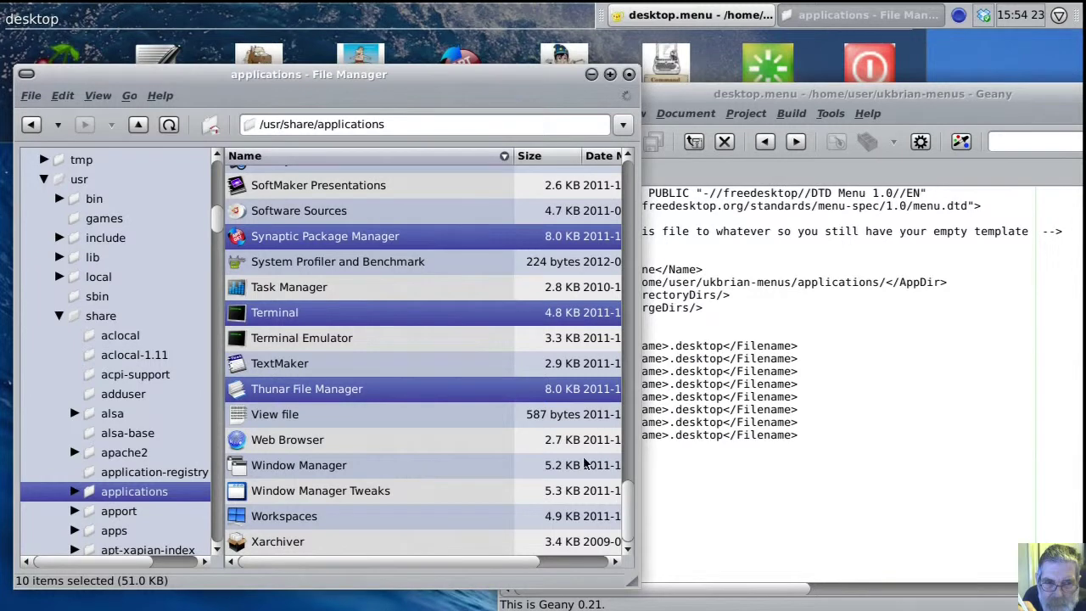
left_click_drag(631, 511, 627, 392)
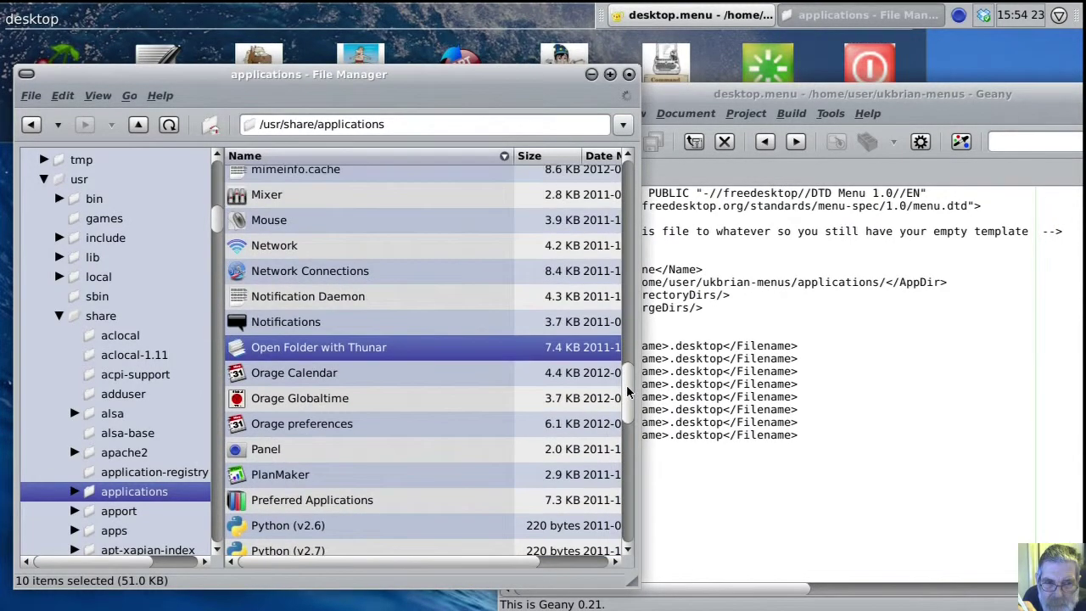
left_click(402, 348, "ctrl")
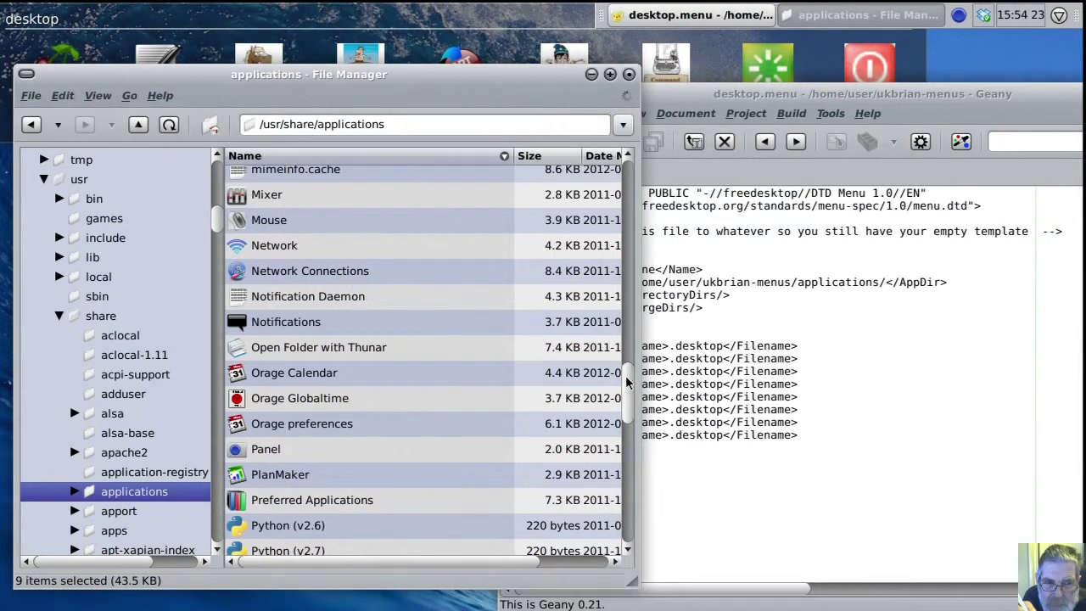
left_click_drag(626, 383, 628, 473)
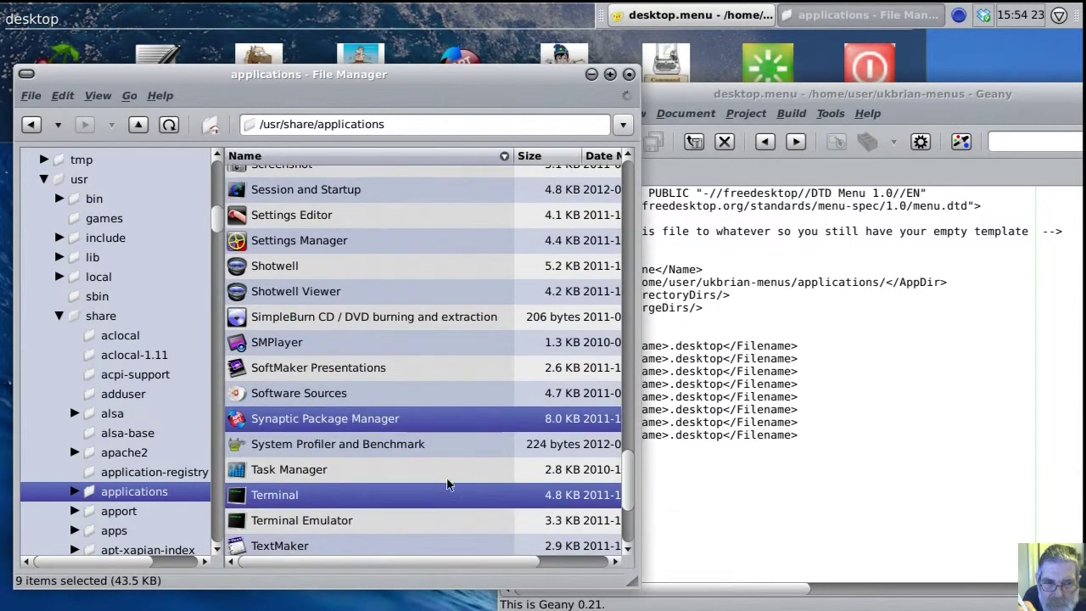
- Copy the nine selected launchers and paste them into ukbrian-menus/applications
right_click(424, 430)
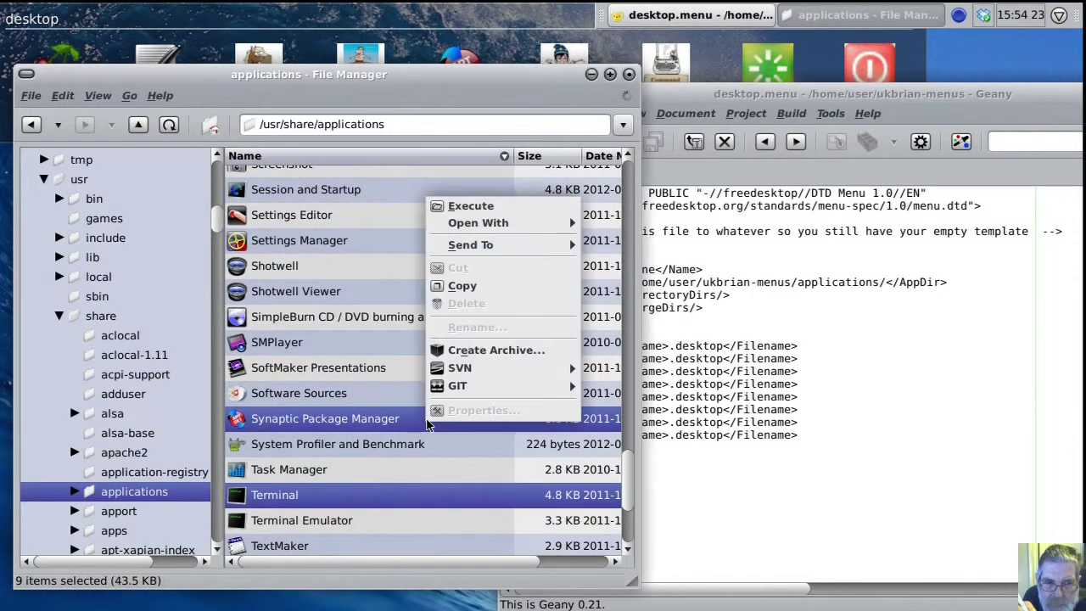
left_click(474, 288)
left_click_drag(219, 223, 218, 173)
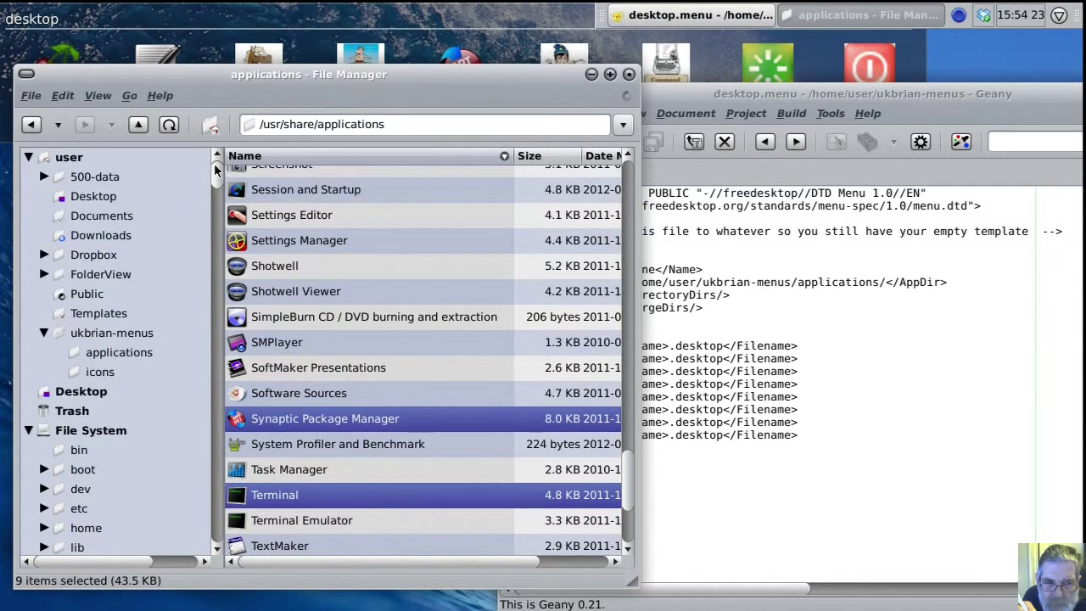
left_click(78, 352)
right_click(276, 216)
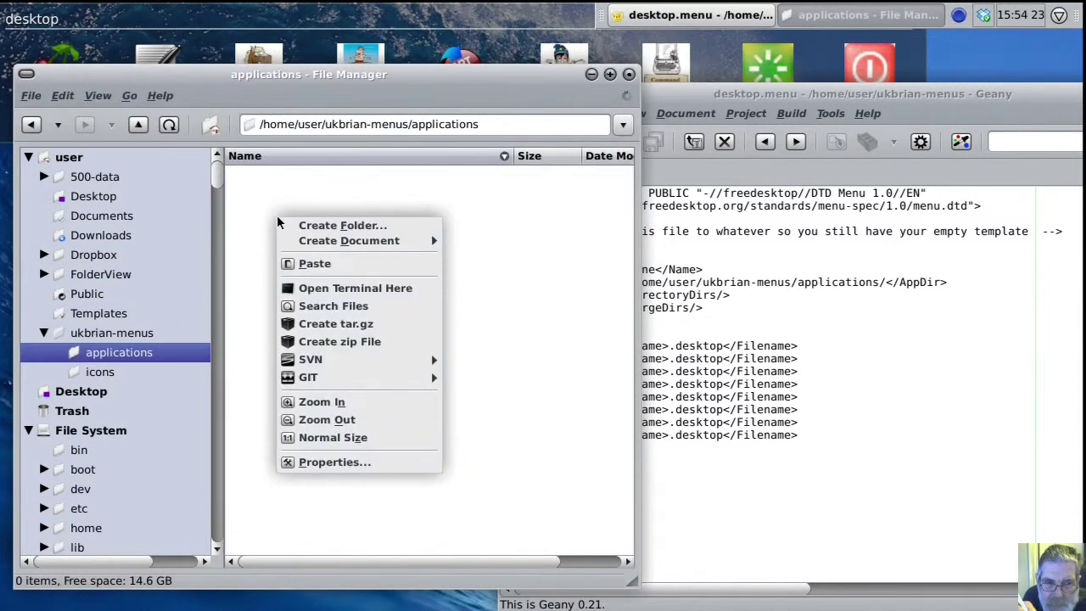
left_click(311, 264)
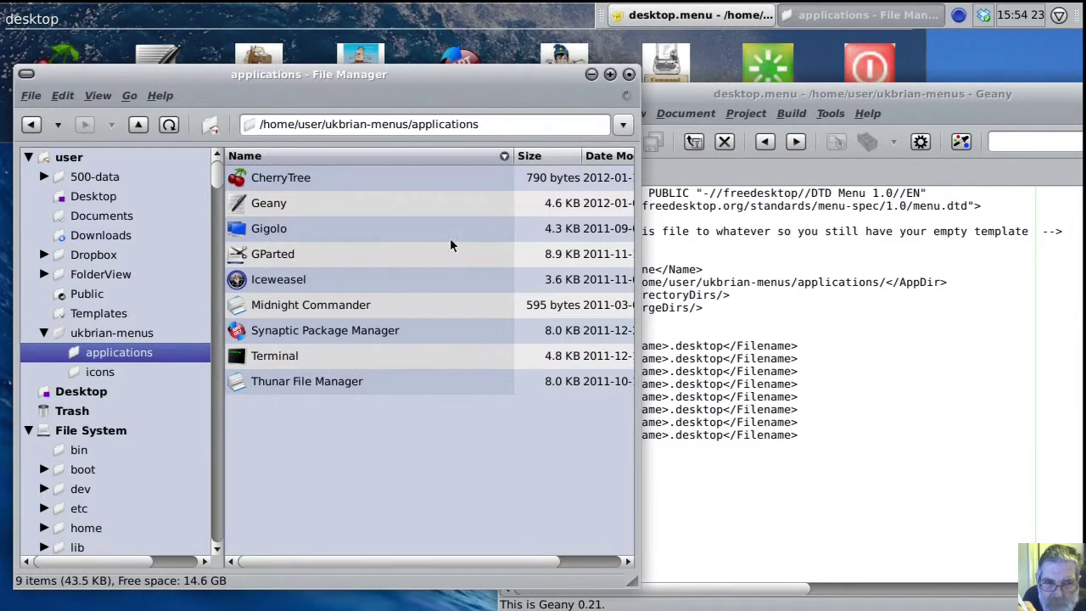
- Raise desktop.menu in Geany and highlight 'applications' in the line 8 AppDir path
left_click(666, 100)
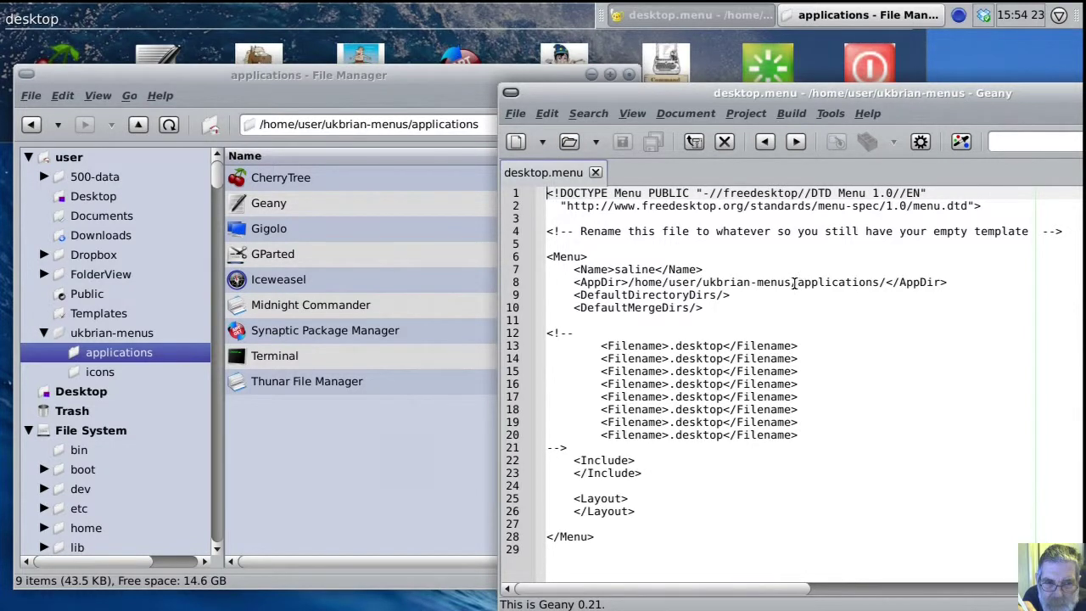
left_click_drag(796, 285, 880, 286)
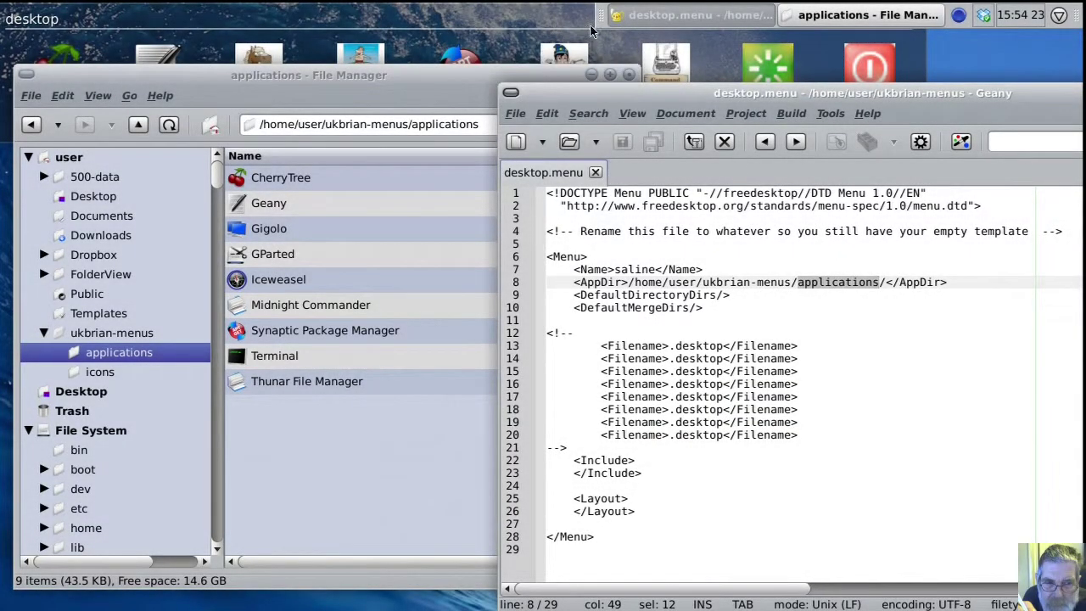
- Add the Applications Menu plugin to the Xfce panel
right_click(600, 21)
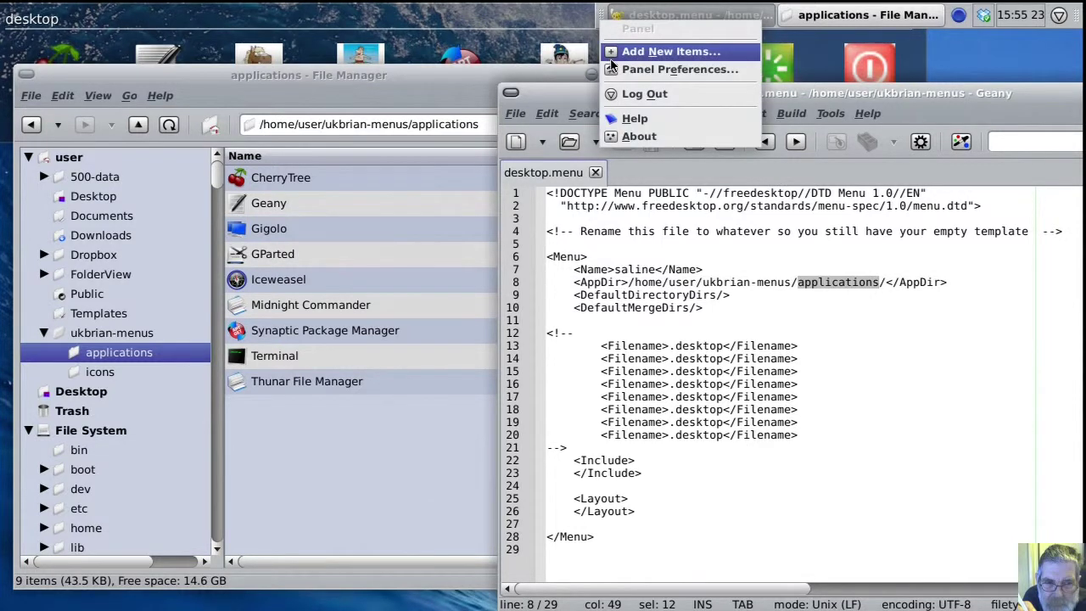
left_click(618, 56)
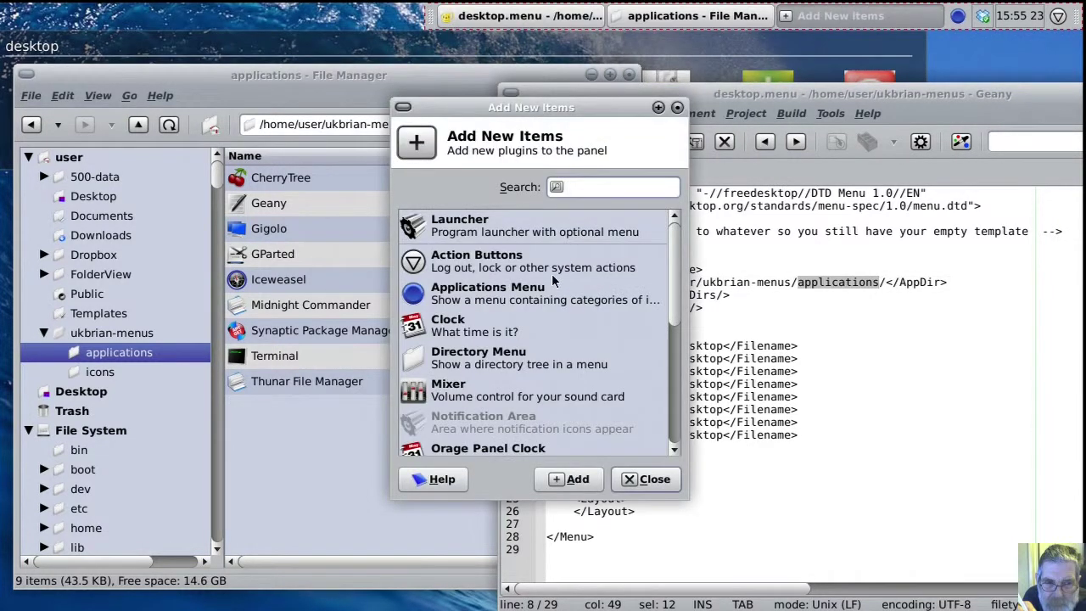
left_click(543, 302)
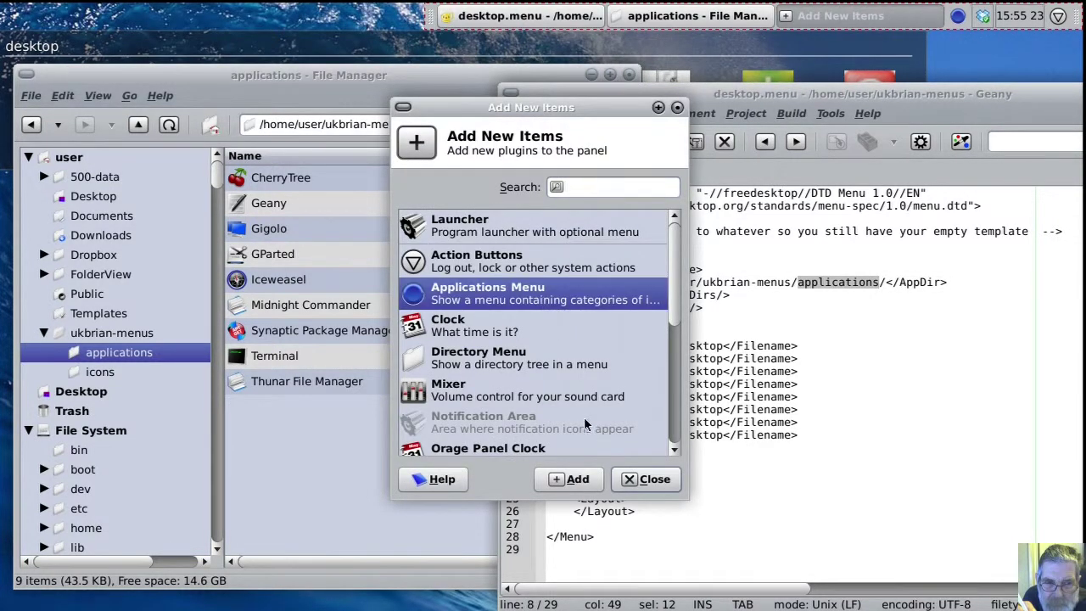
left_click(574, 480)
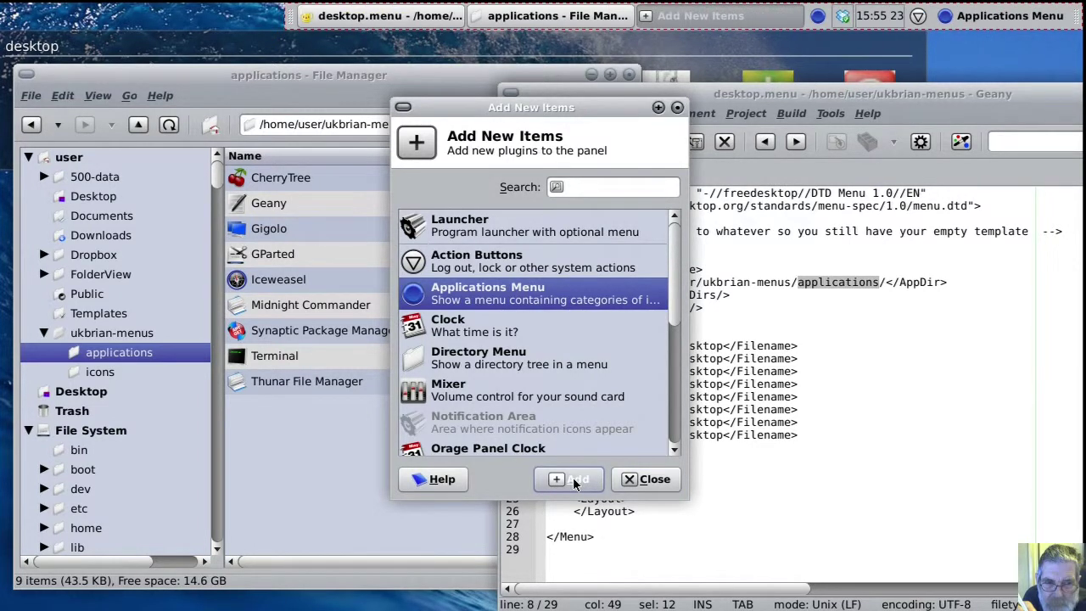
left_click(646, 479)
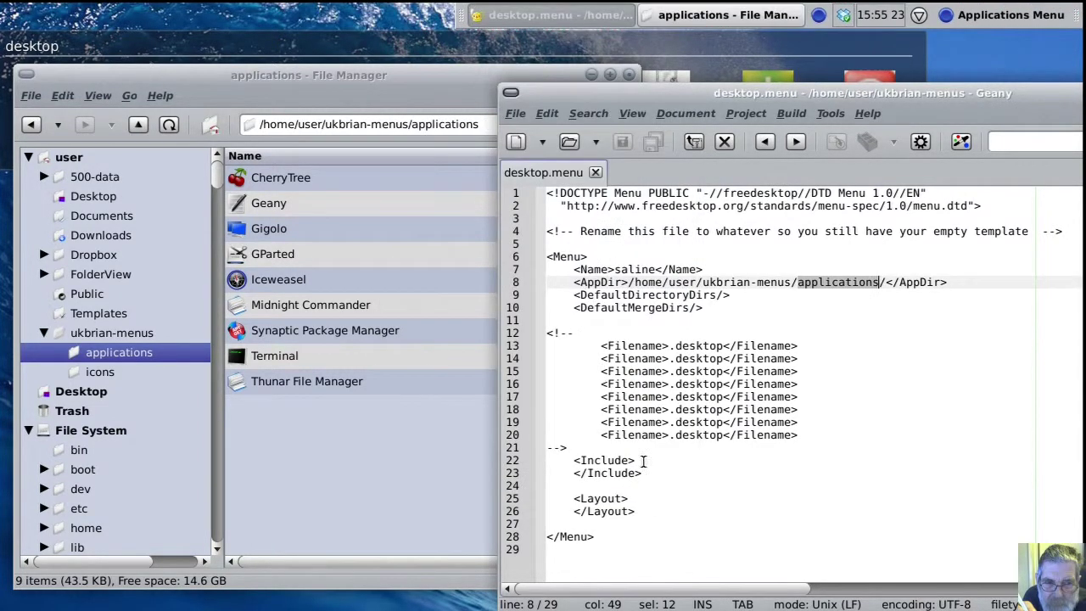
- Hide the title text on the new Applications Menu button
right_click(973, 17)
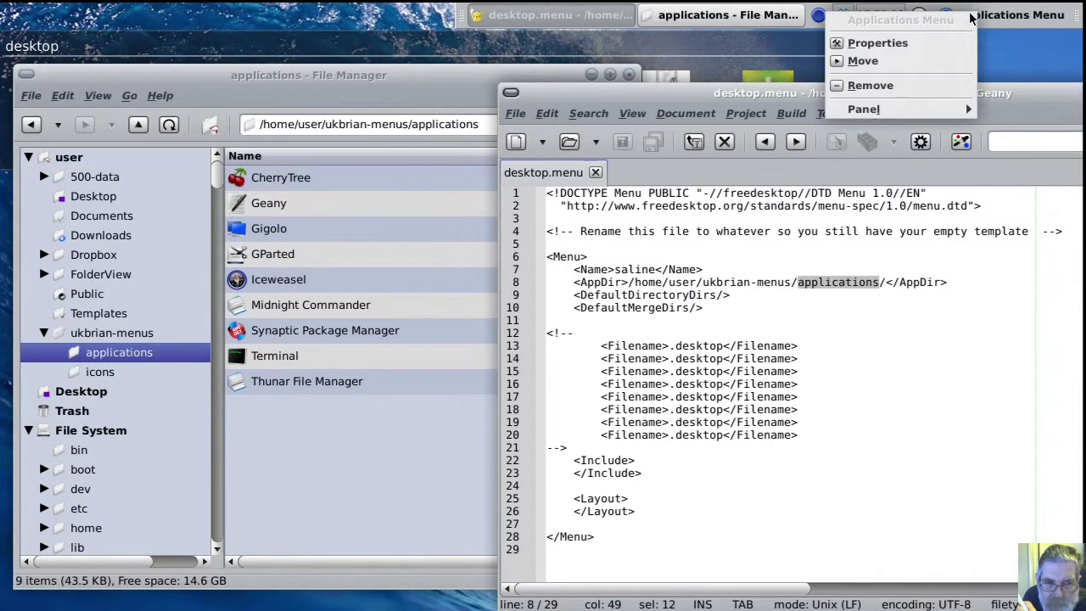
left_click(958, 42)
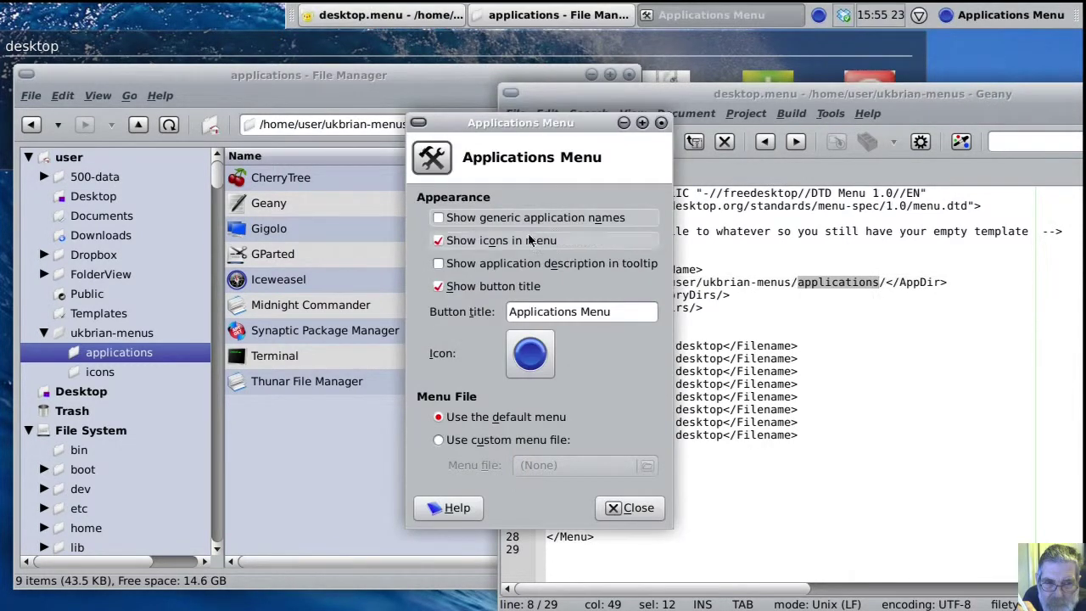
left_click(438, 285)
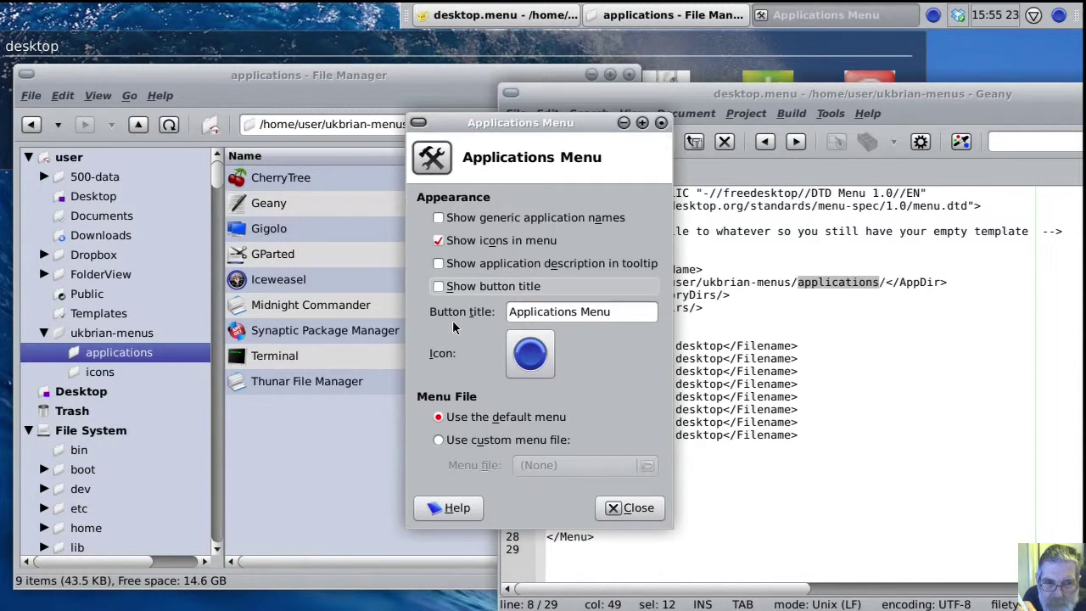
- Set the menu button icon to handyman-02.png from the ukbrian-menus icons folder
left_click(530, 356)
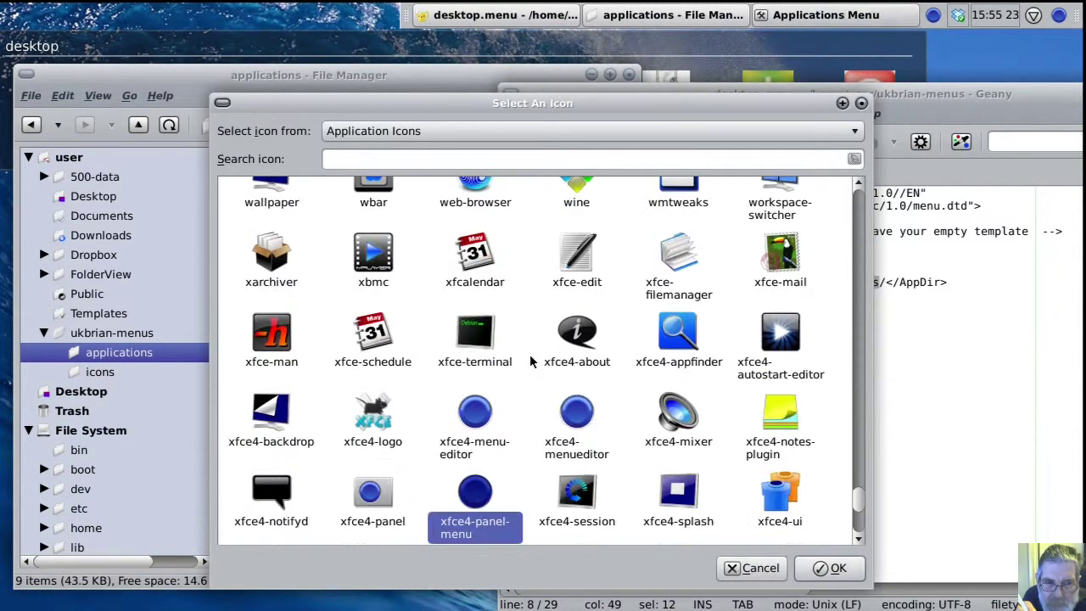
left_click(854, 132)
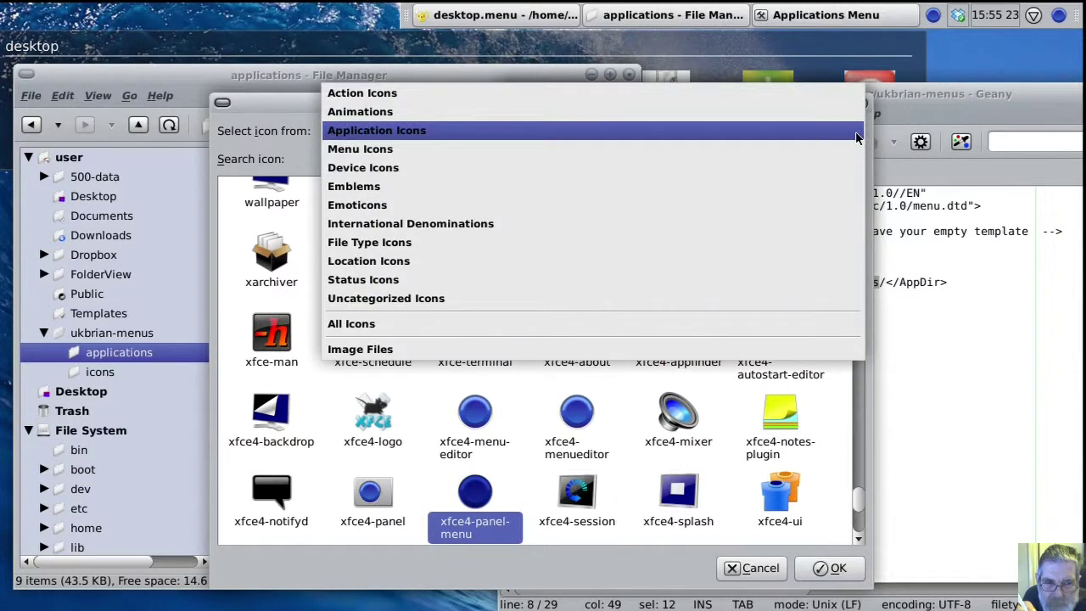
left_click(771, 348)
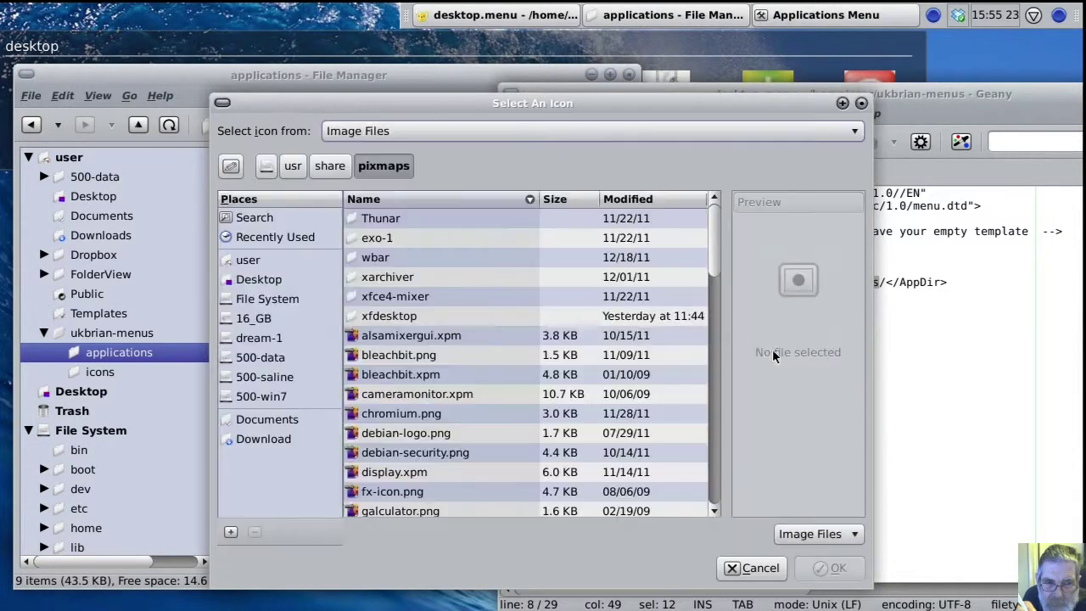
left_click(268, 266)
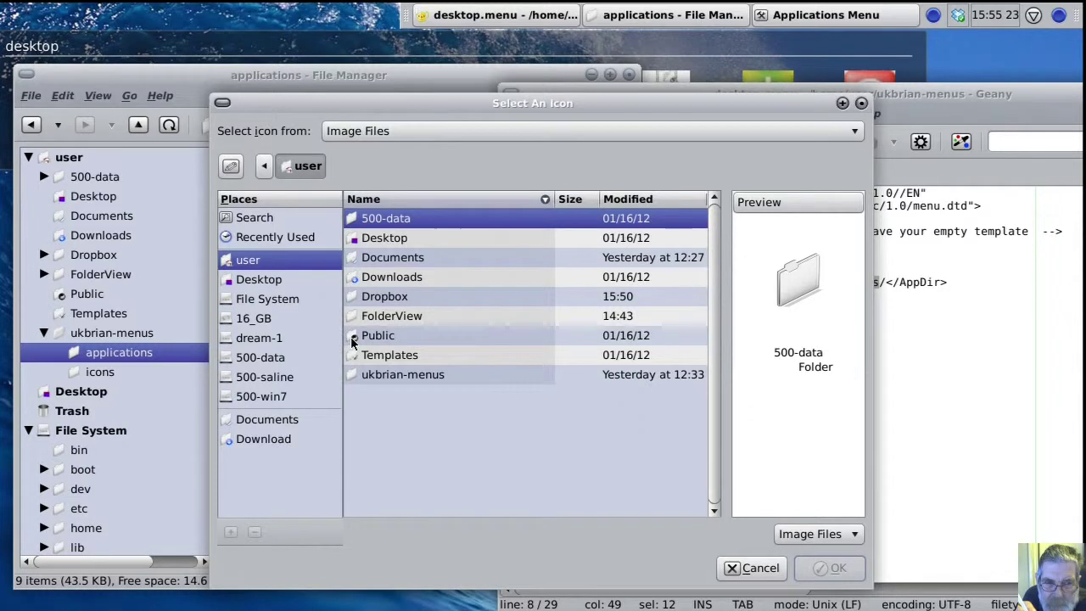
double_click(353, 376)
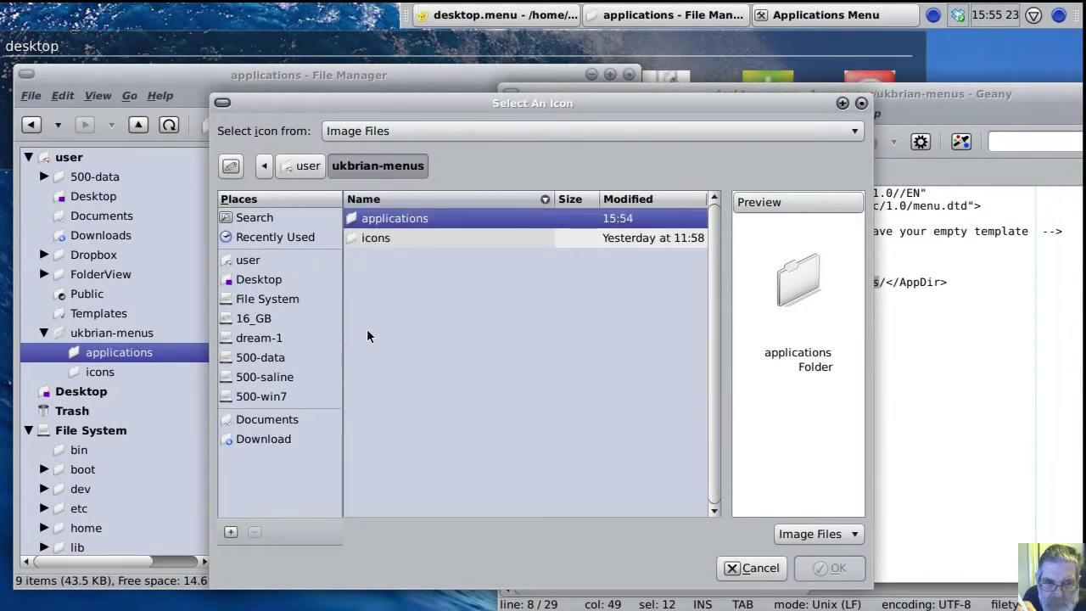
double_click(362, 244)
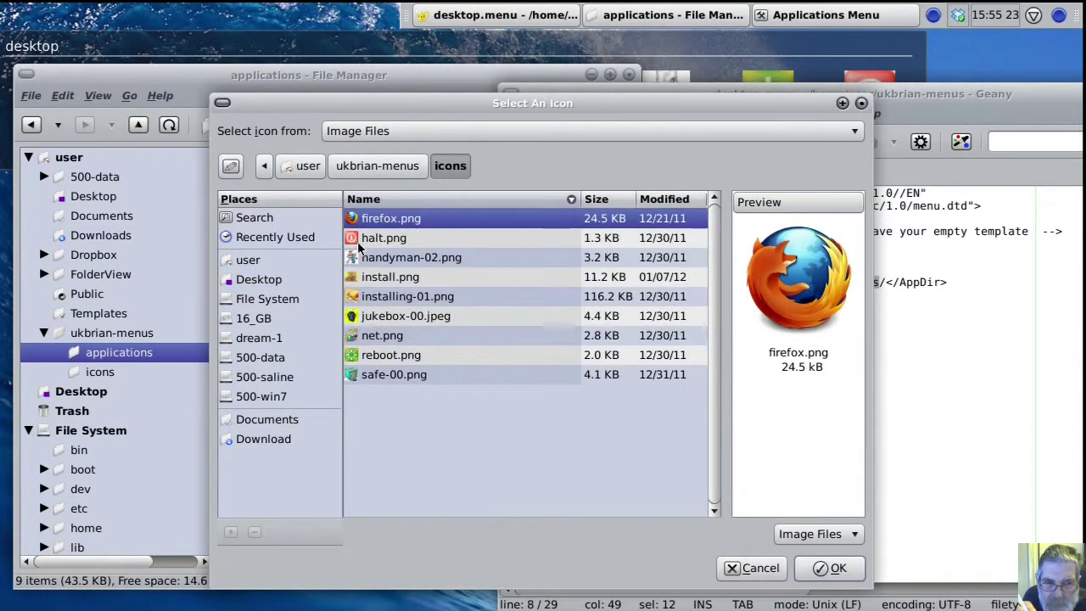
left_click(379, 258)
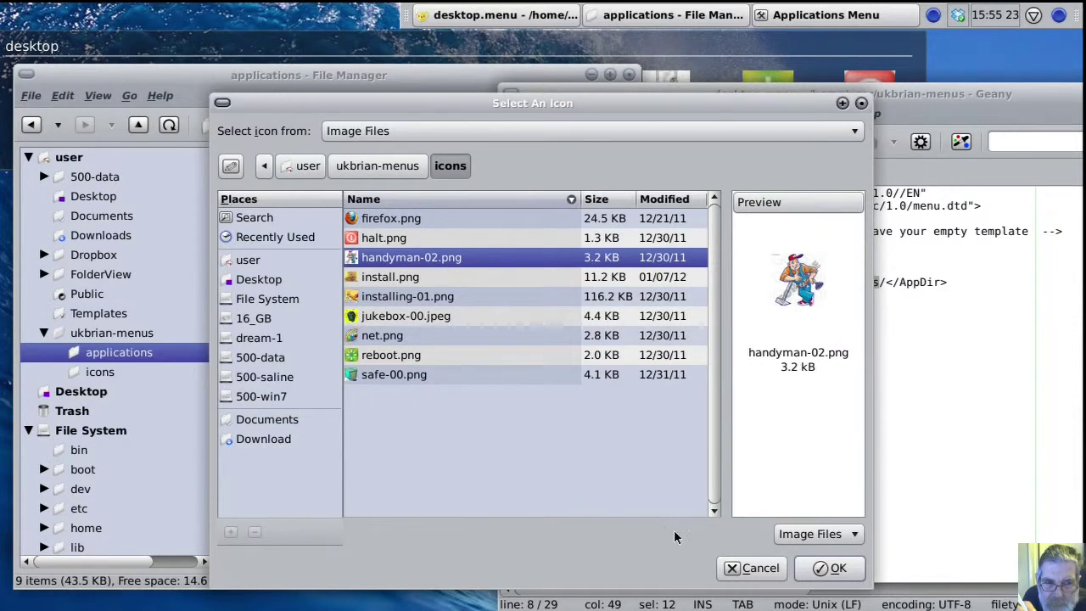
left_click(832, 568)
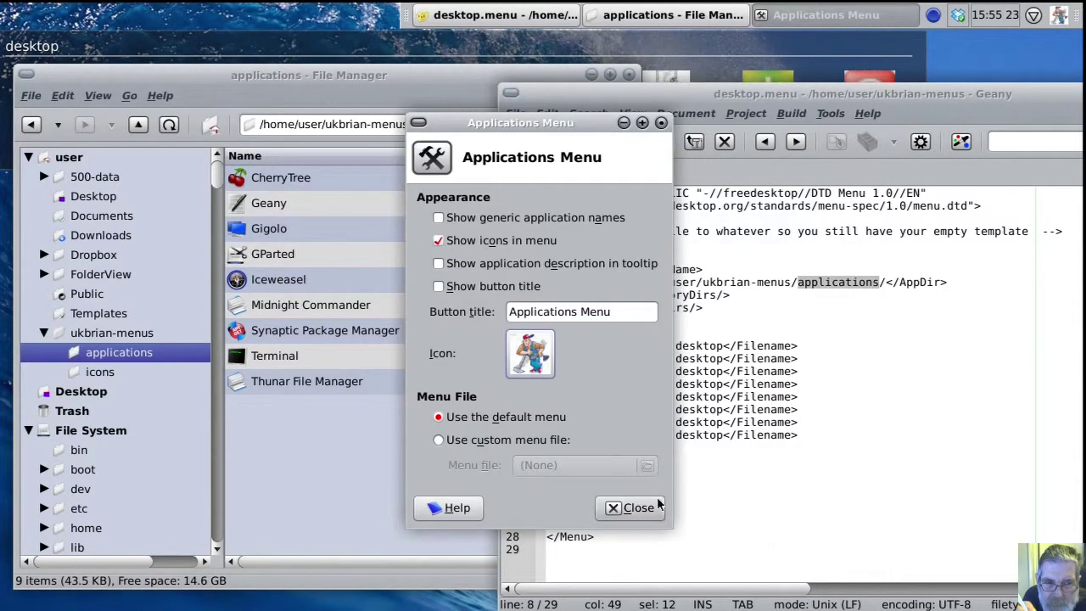
- Point the Applications Menu's custom menu file to ~/ukbrian-menus/desktop.menu and close its properties
left_click(439, 440)
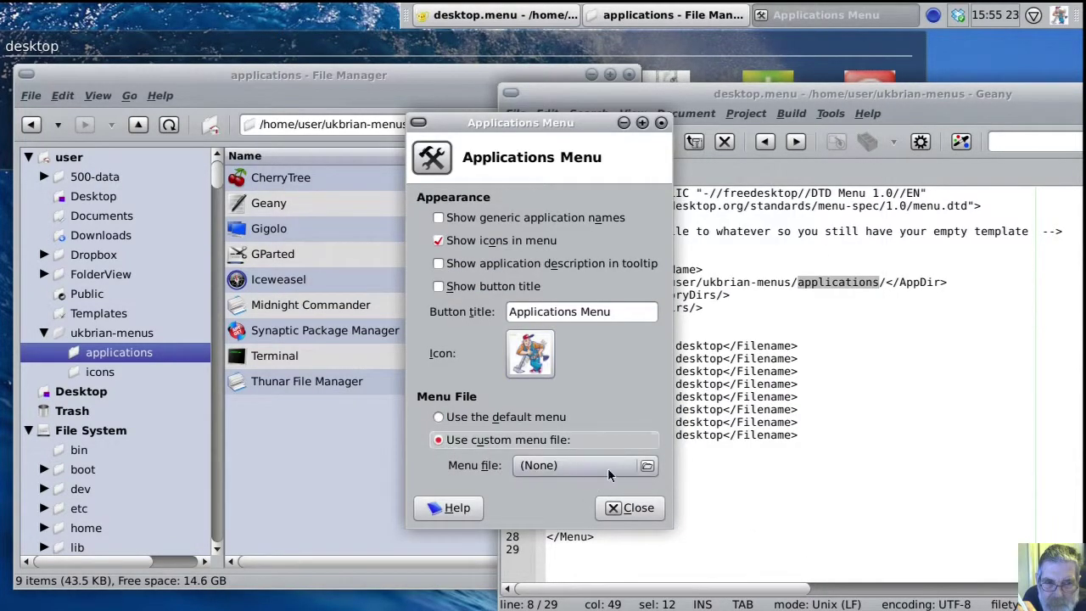
left_click(647, 465)
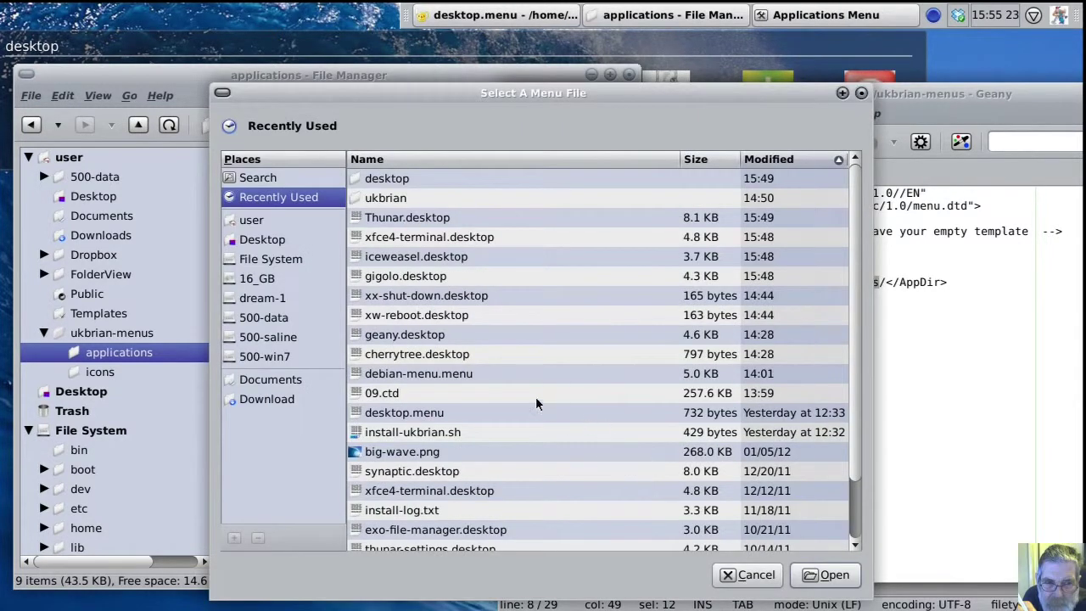
left_click(297, 219)
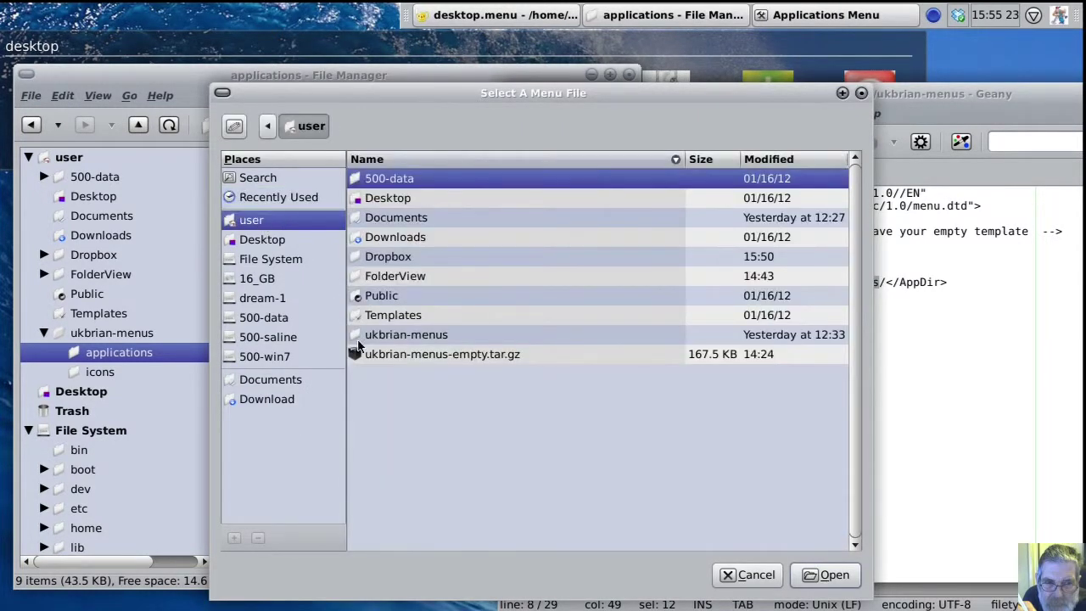
double_click(359, 340)
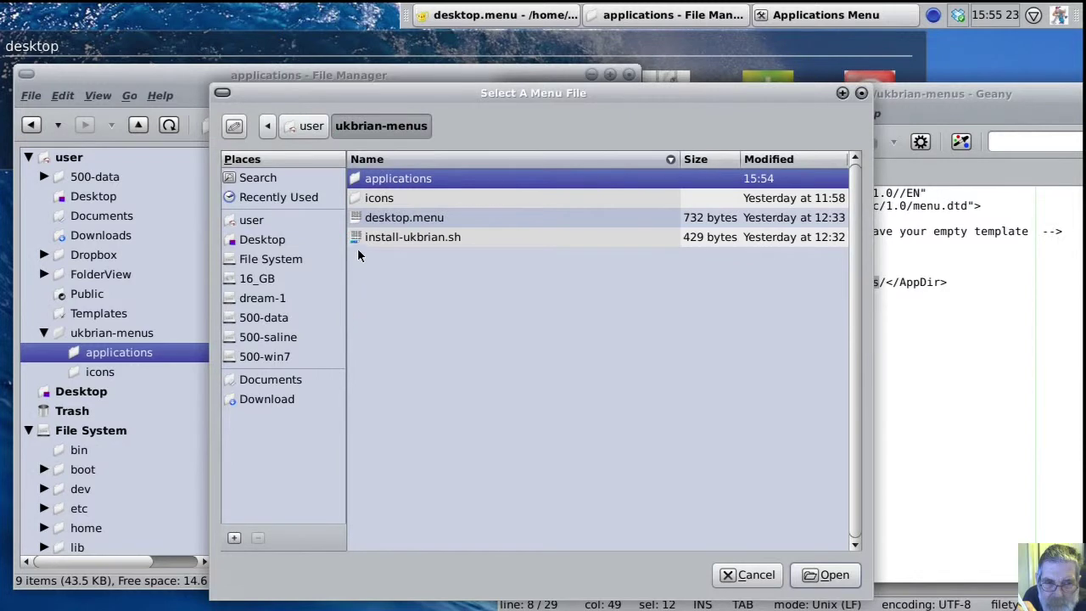
double_click(358, 180)
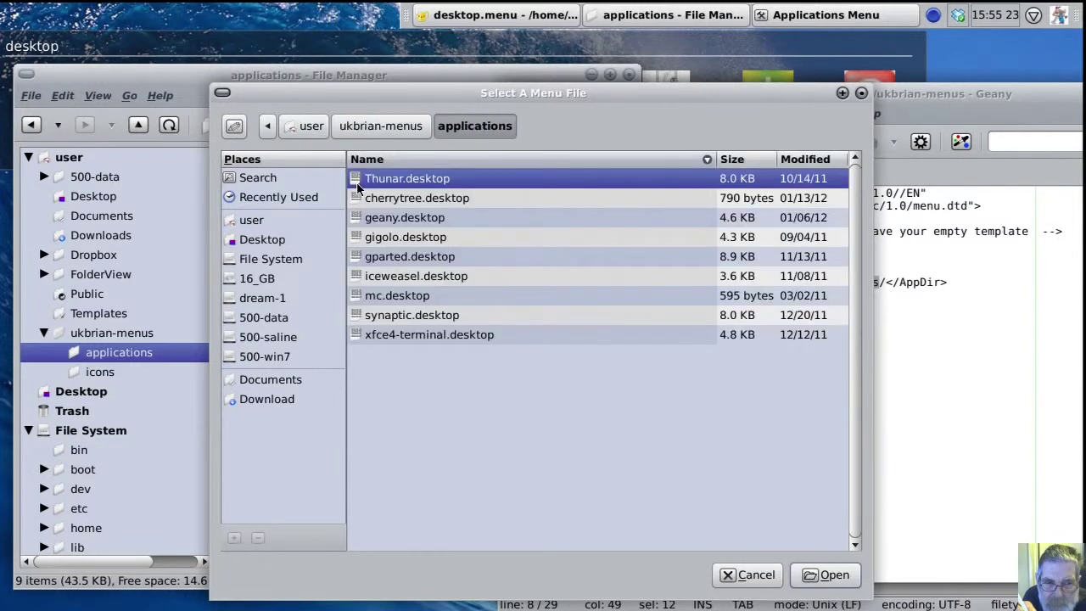
left_click(381, 125)
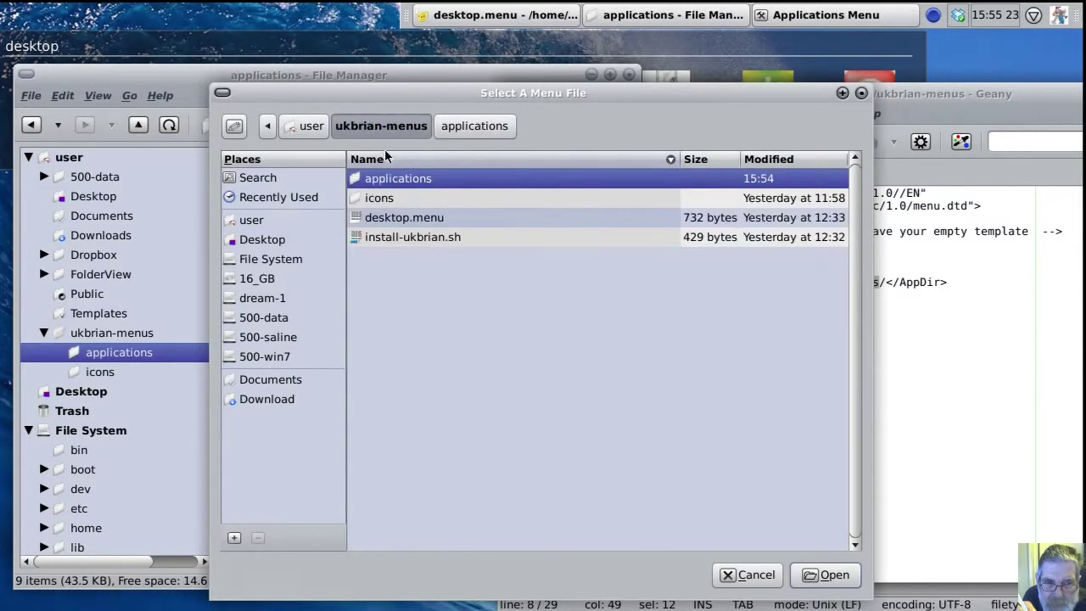
left_click(378, 218)
left_click(827, 575)
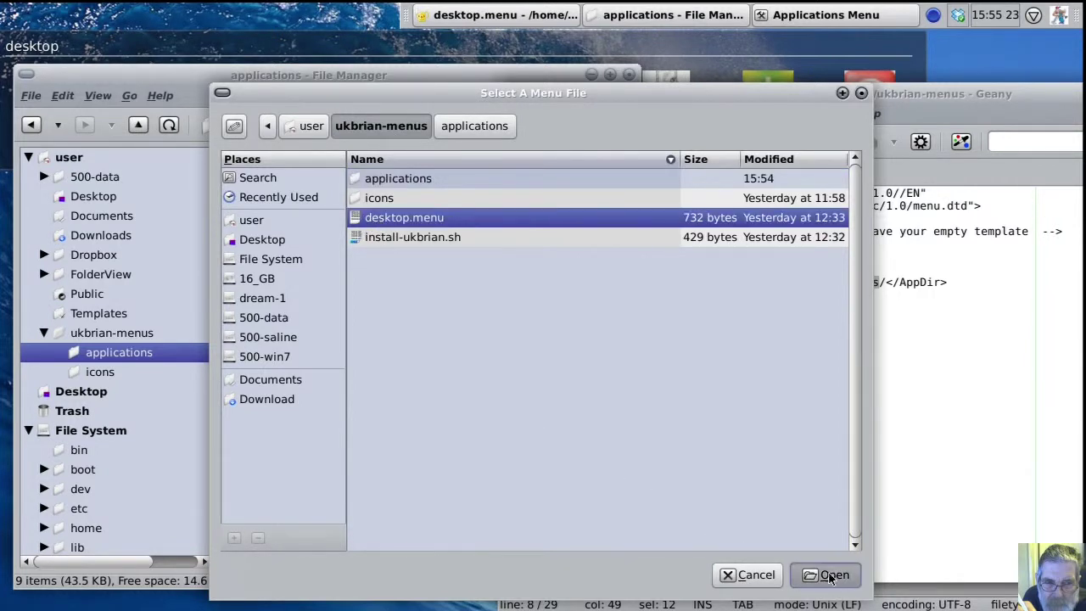
left_click(635, 509)
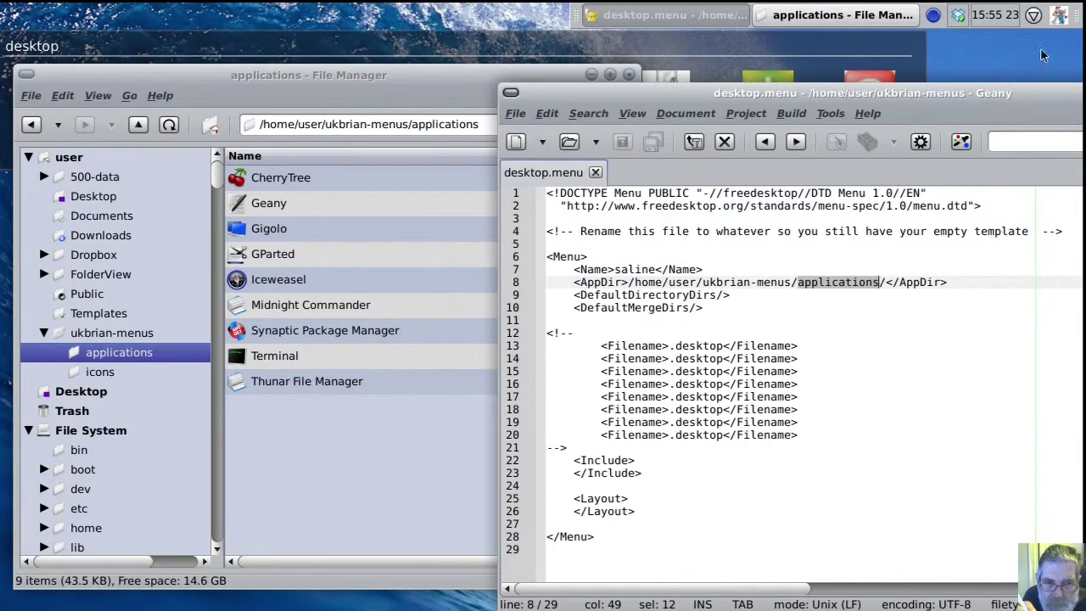
- Move the Applications Menu applet beside the window buttons and open it, showing 'No applications found.'
right_click(1059, 16)
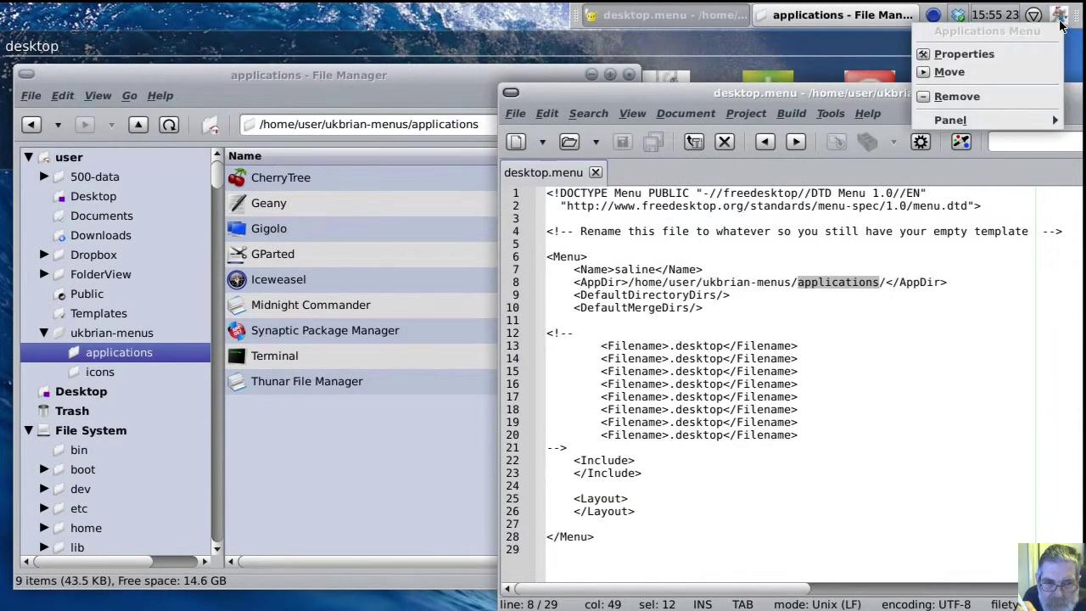
left_click(1017, 73)
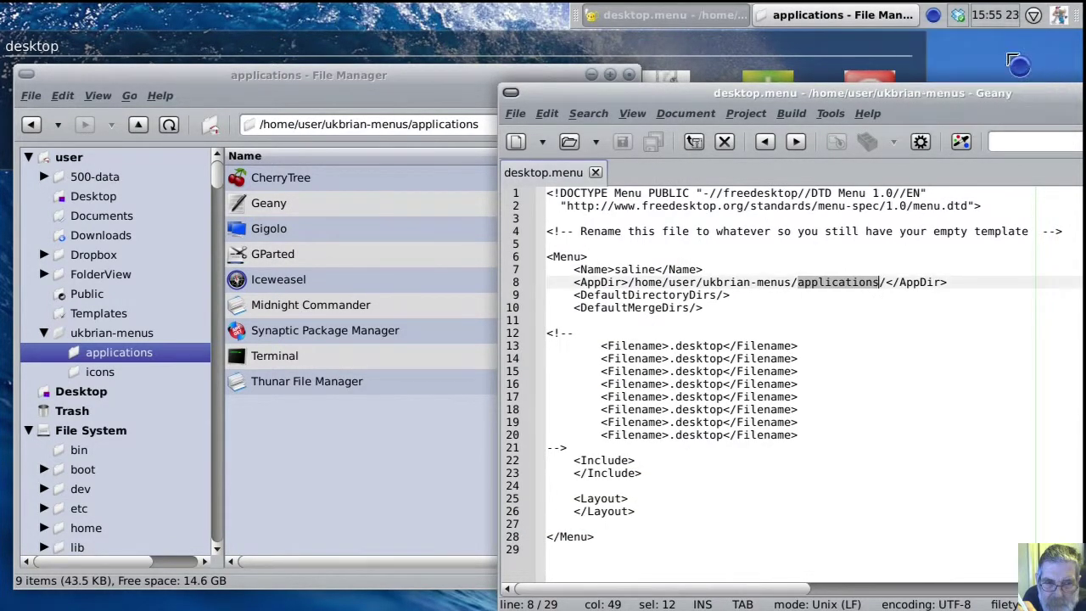
left_click(929, 32)
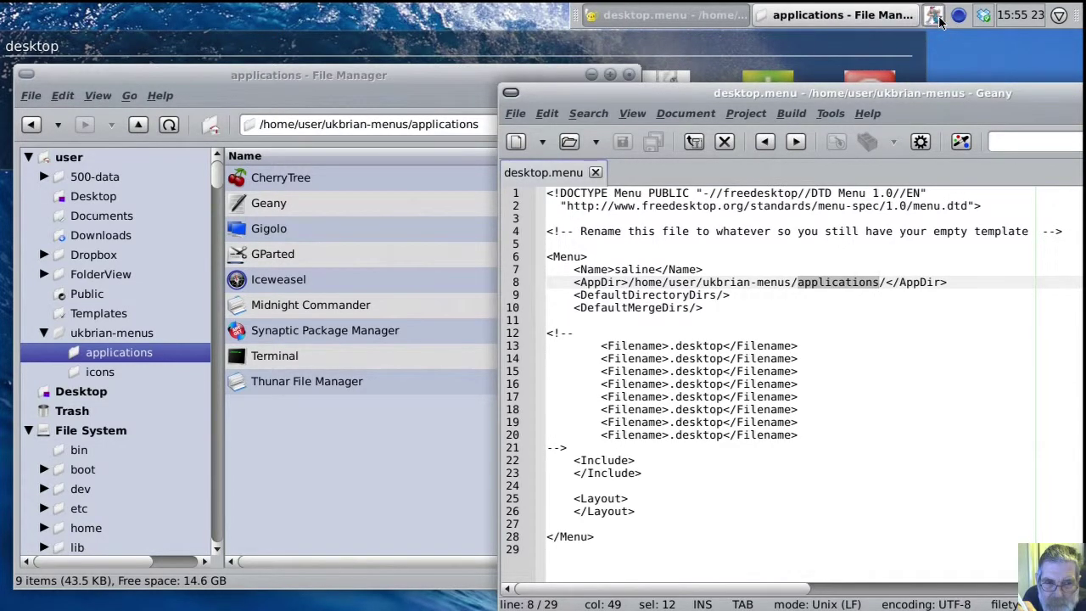
left_click(938, 22)
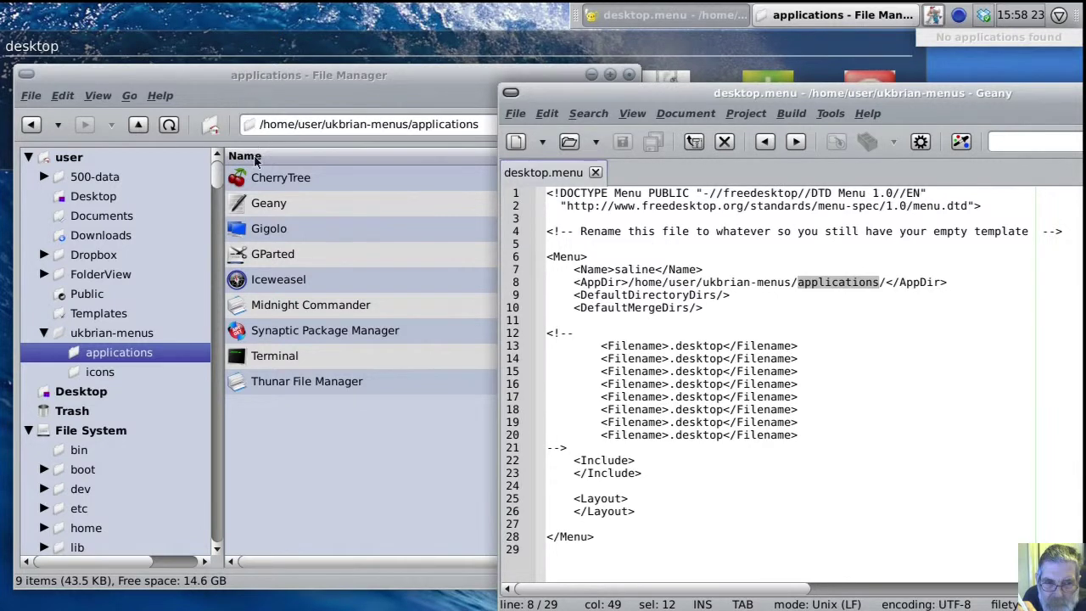
- Open the CherryTree launcher file in Geany and shift the Geany window left
right_click(262, 180)
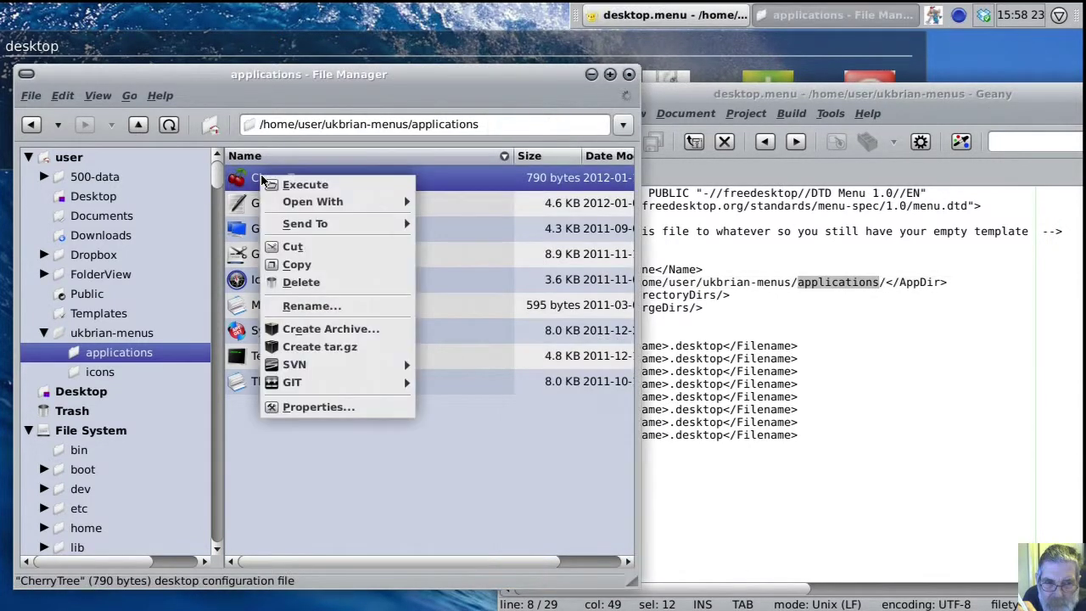
mouse_move(339, 202)
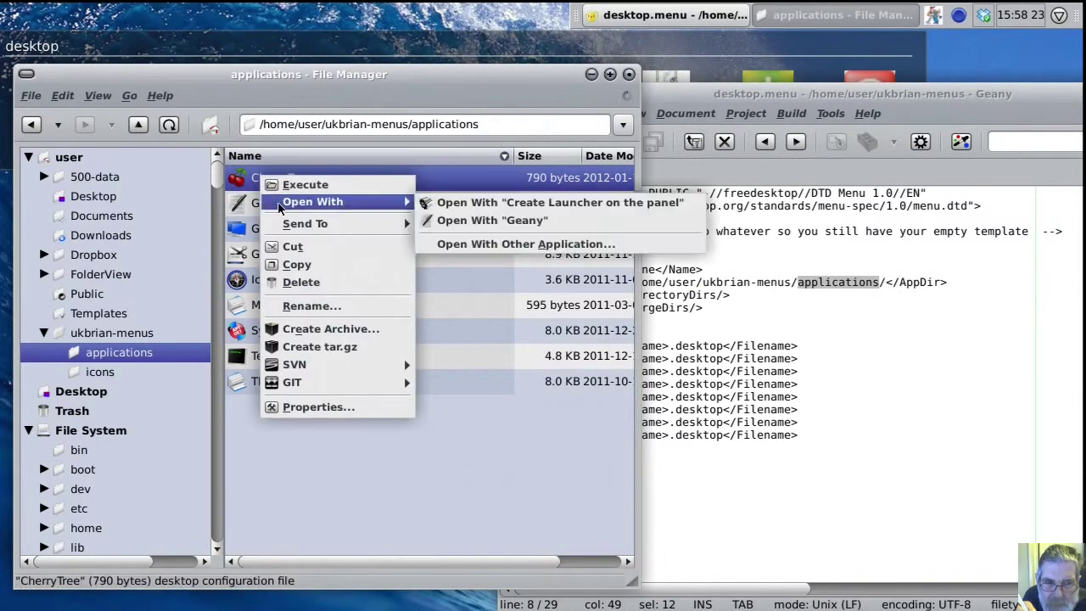
left_click(468, 224)
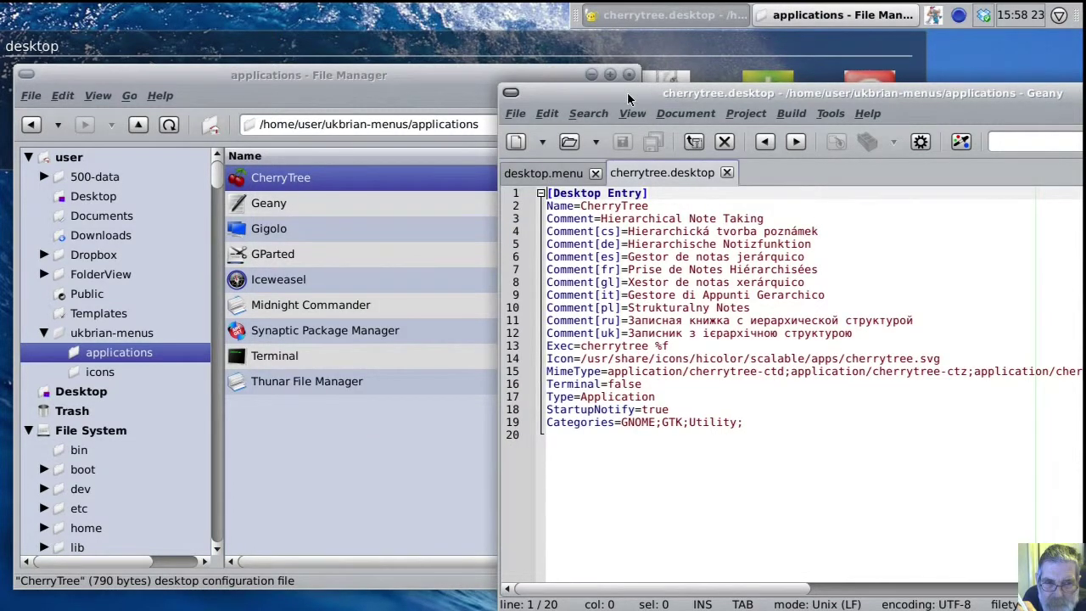
left_click_drag(627, 91, 421, 91)
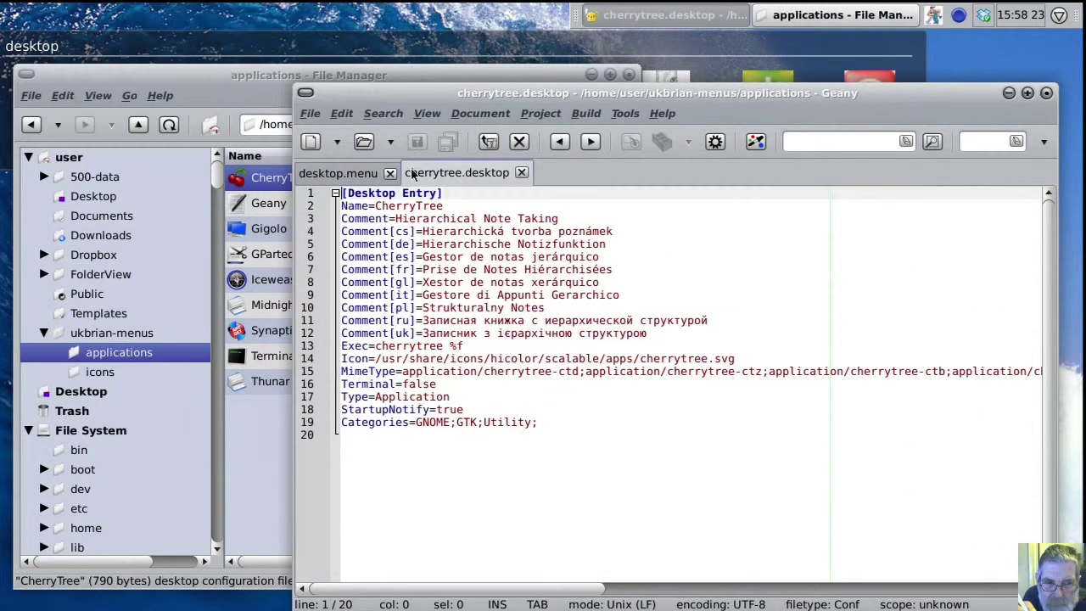
- Copy the base name 'cherrytree' from the Save As dialog, then cancel without saving
left_click(315, 116)
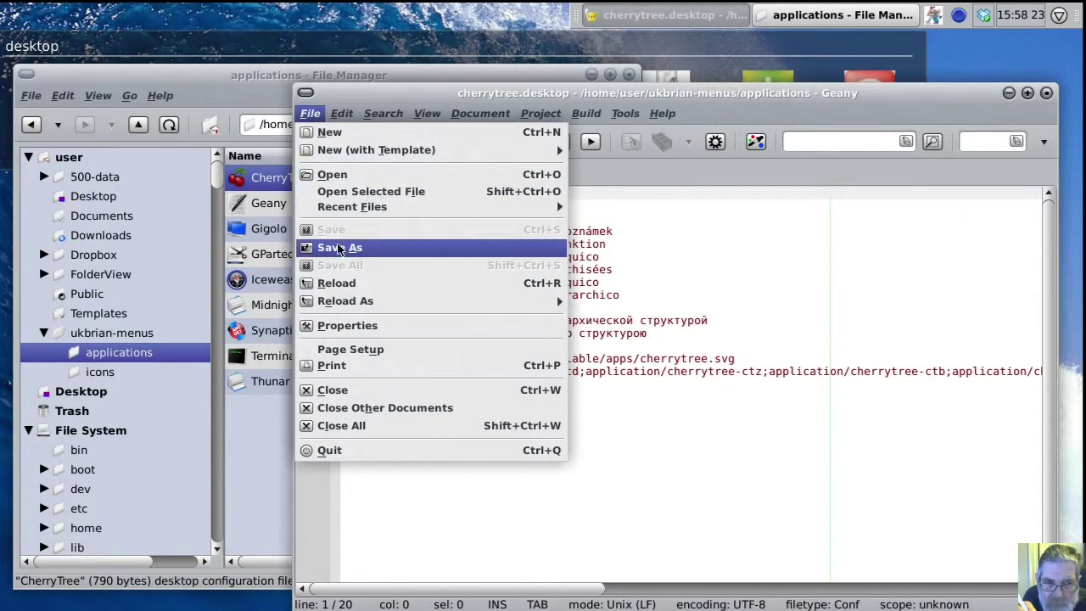
left_click(339, 247)
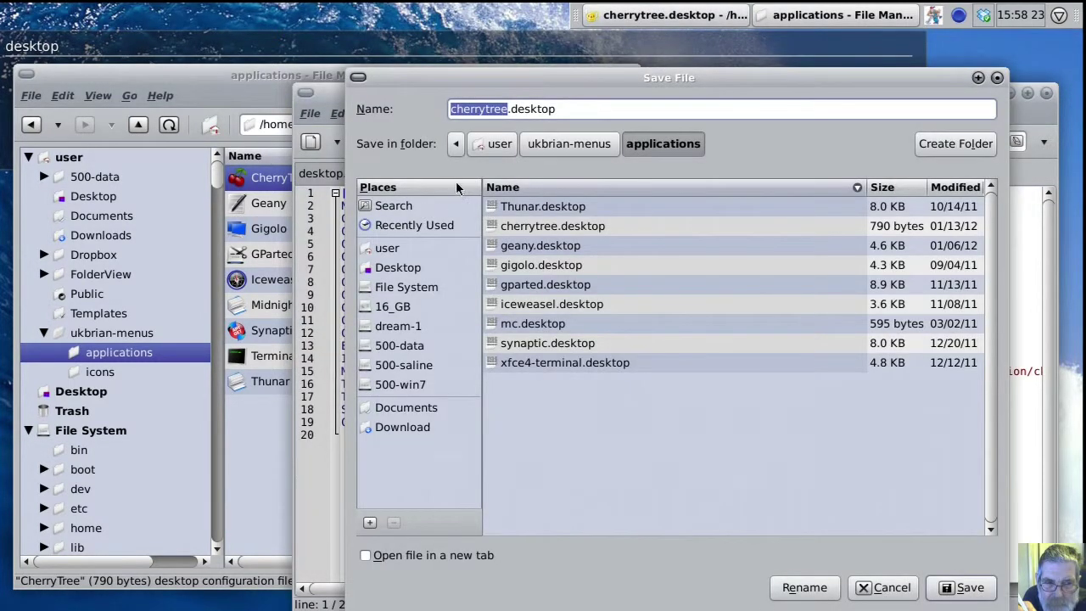
right_click(472, 112)
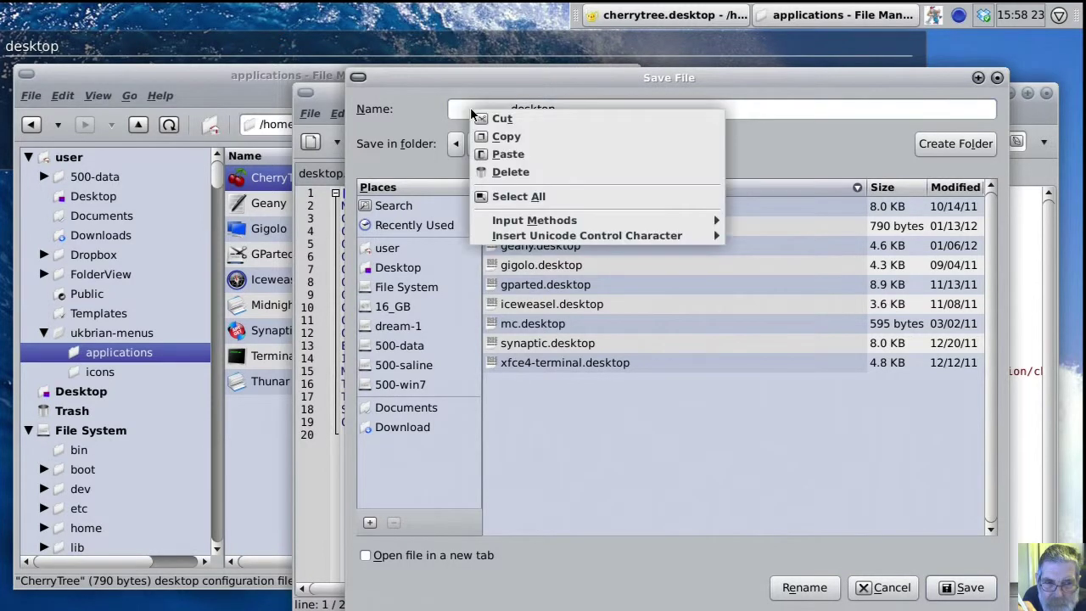
left_click(507, 136)
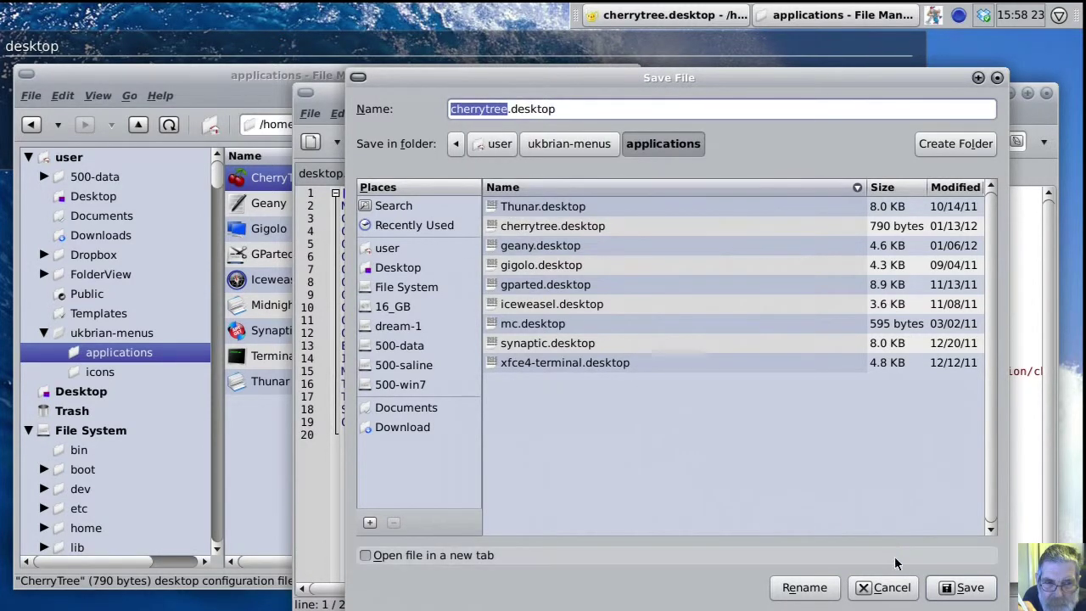
left_click(887, 587)
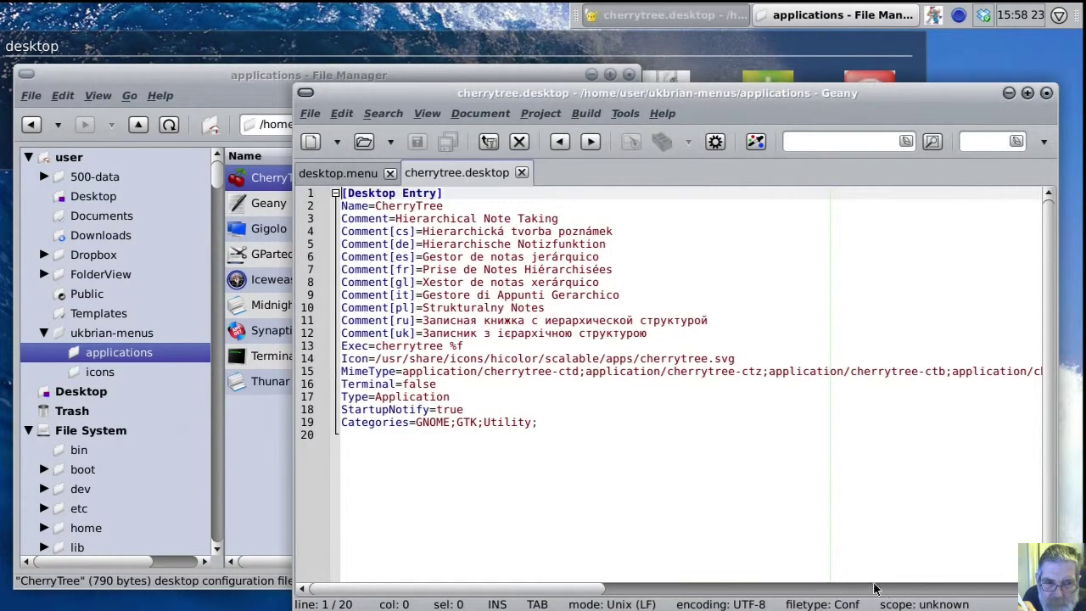
- In desktop.menu, paste cherrytree into line 13's Filename entry
left_click(343, 177)
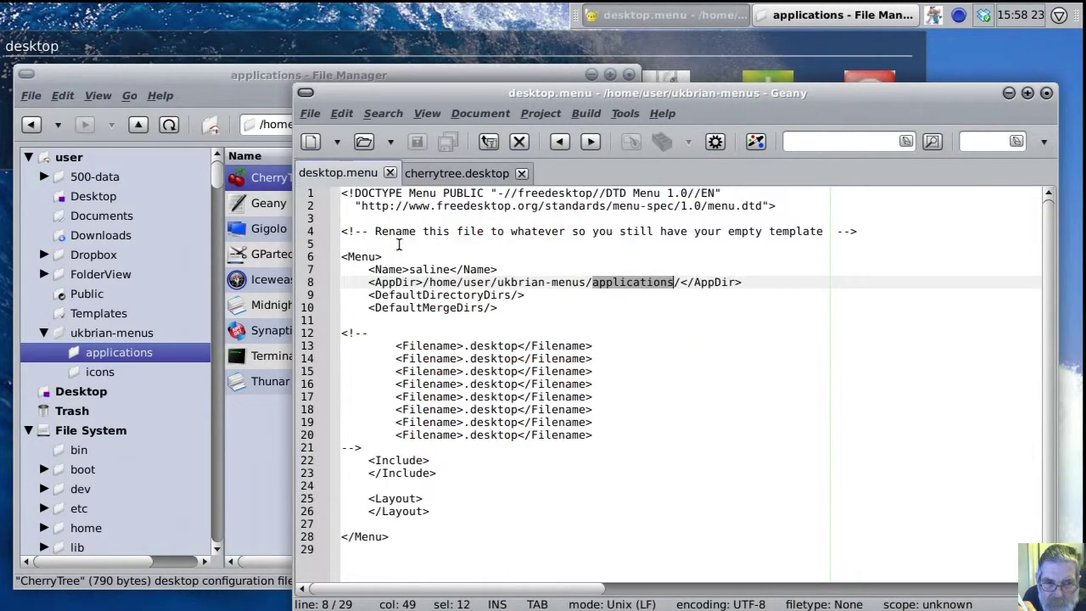
left_click(462, 345)
right_click(462, 345)
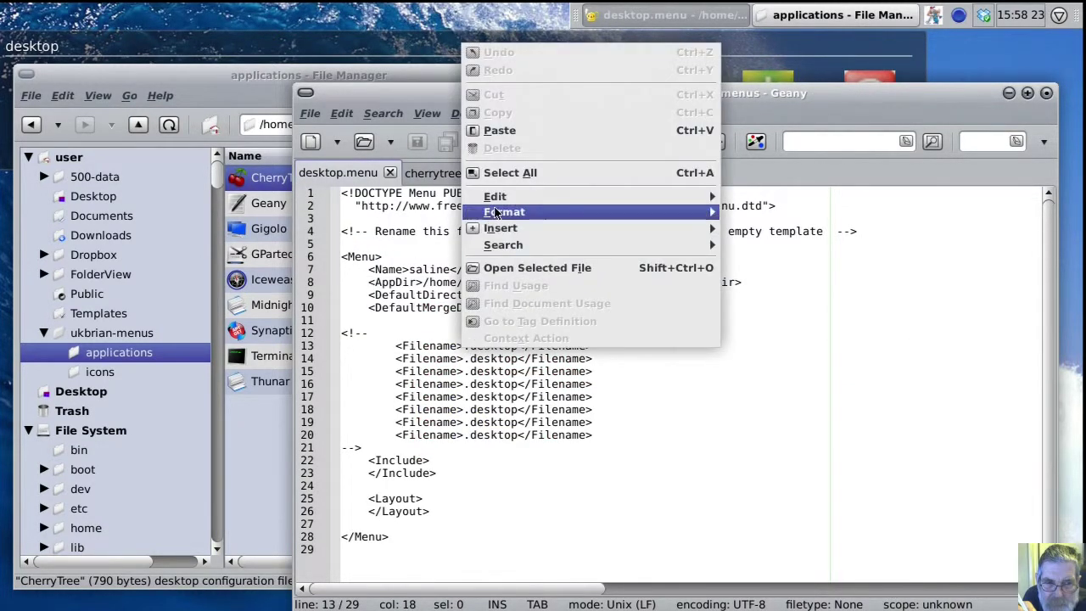
left_click(521, 131)
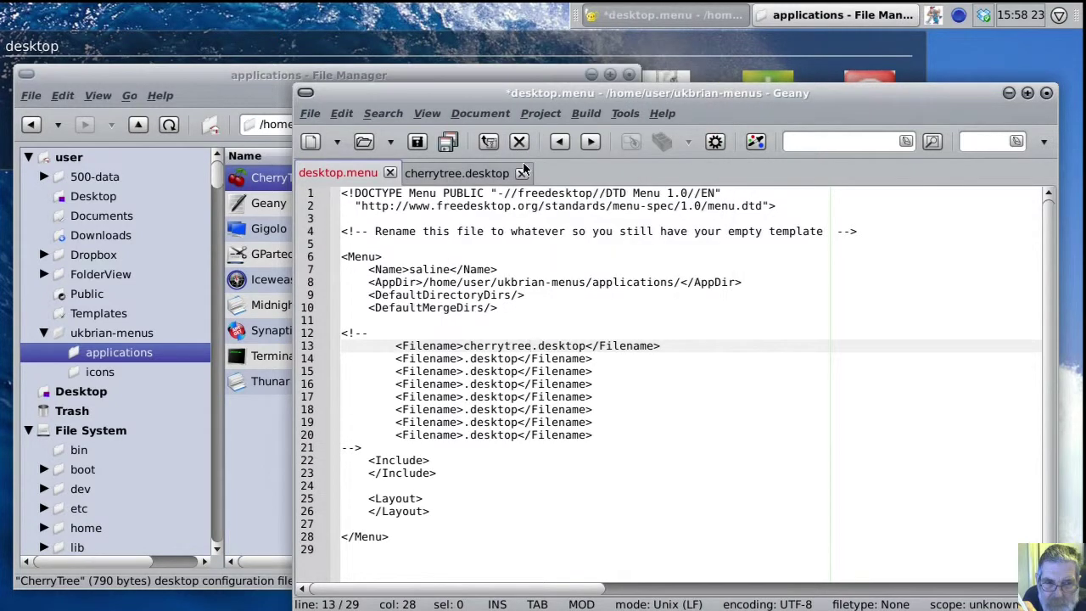
- Duplicate the cherrytree.desktop Filename line into the Include and Layout blocks and save
key("Home")
key("shift+Down")
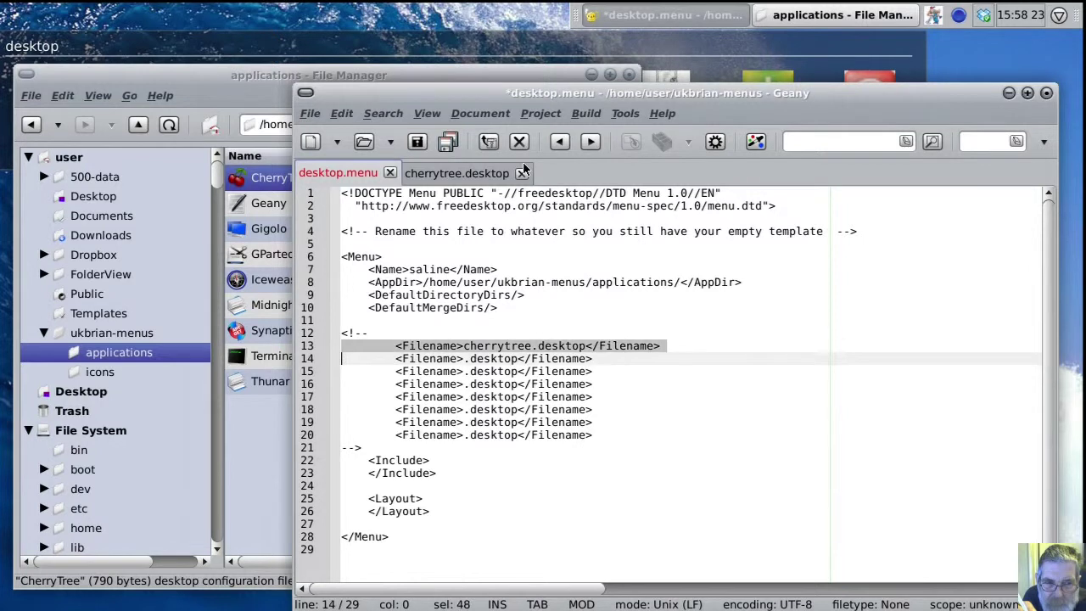
key("Down")
key("Down")
key("Down")
key("Down")
key("Down")
key("Down")
key("Down")
key("Down")
key("Down")
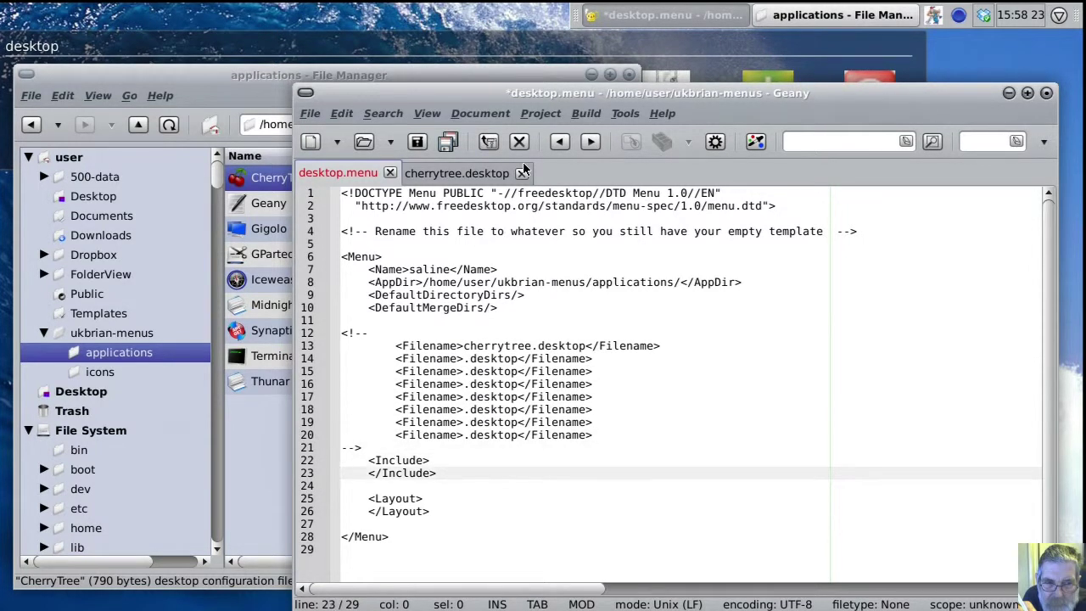
key("ctrl+v")
key("Down")
key("Down")
key("Down")
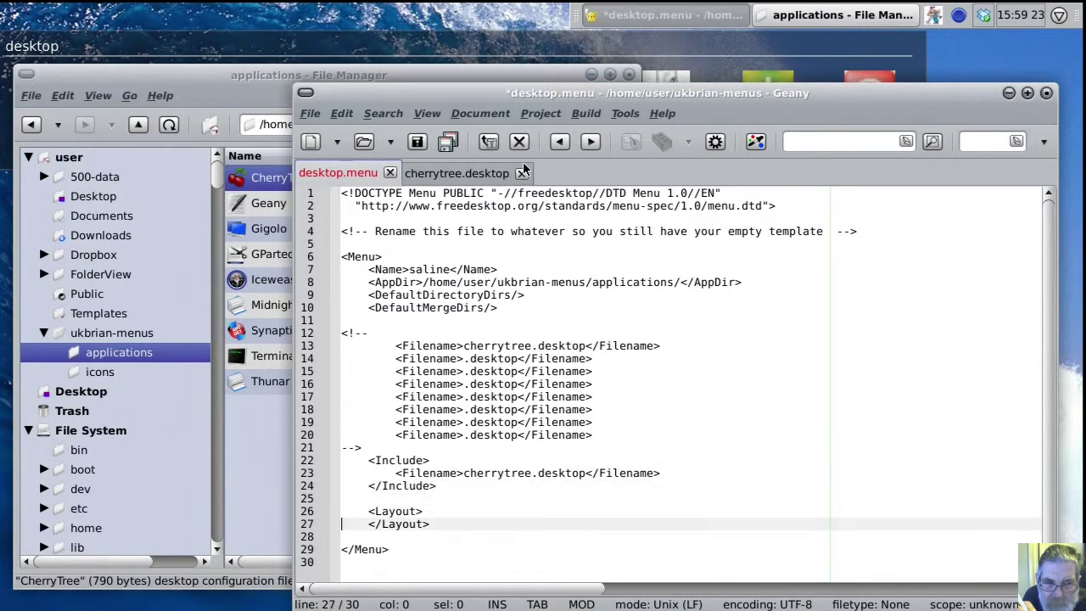
key("ctrl+v")
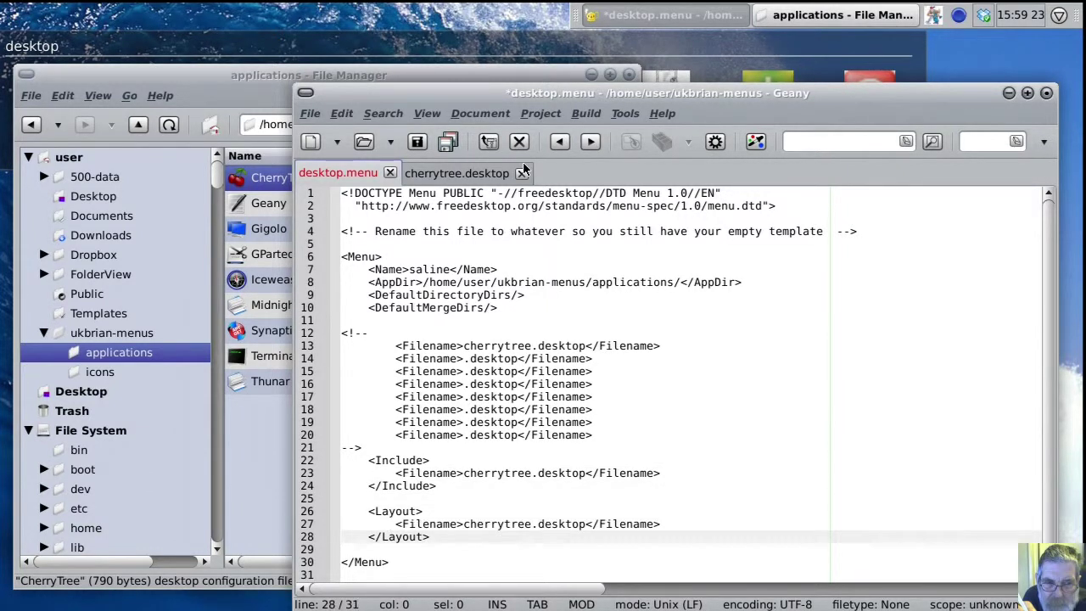
left_click(416, 142)
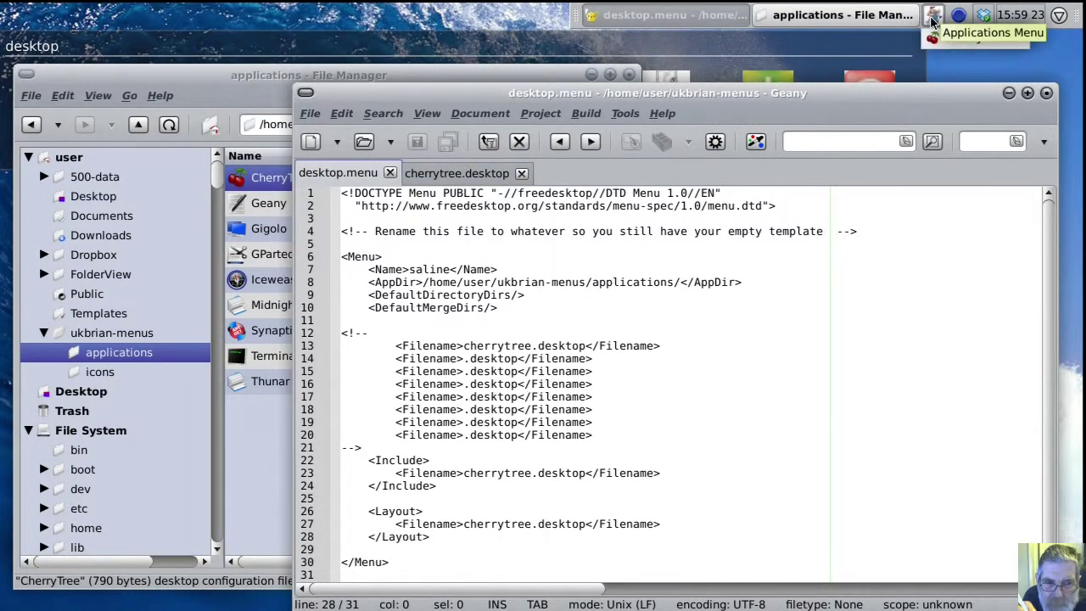
- Check CherryTree in the custom Applications Menu, then close the CherryTree notes window
left_click(932, 22)
left_click(945, 41)
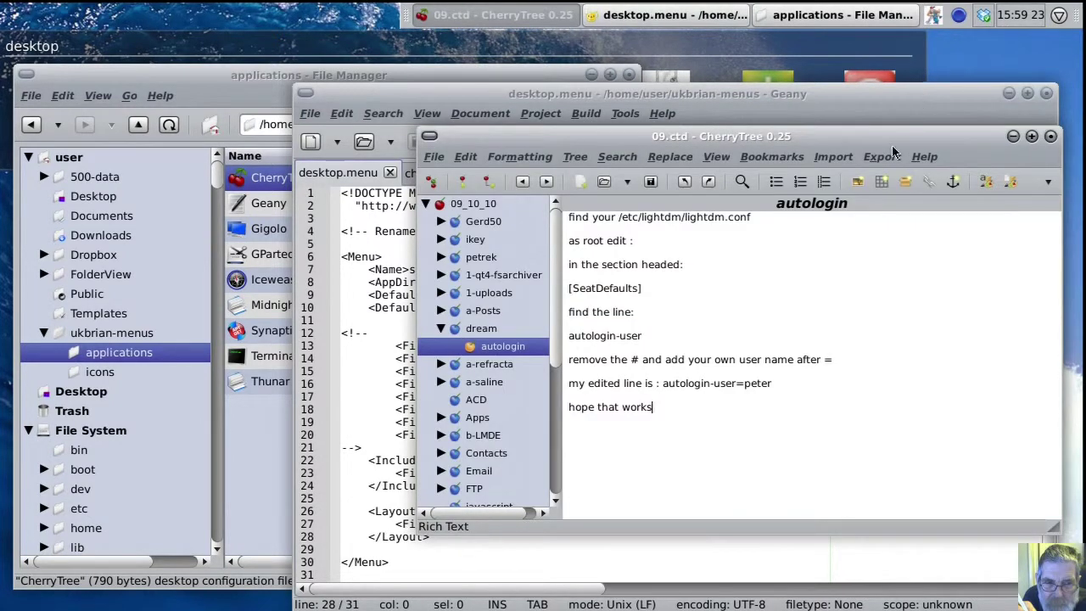
left_click(1050, 138)
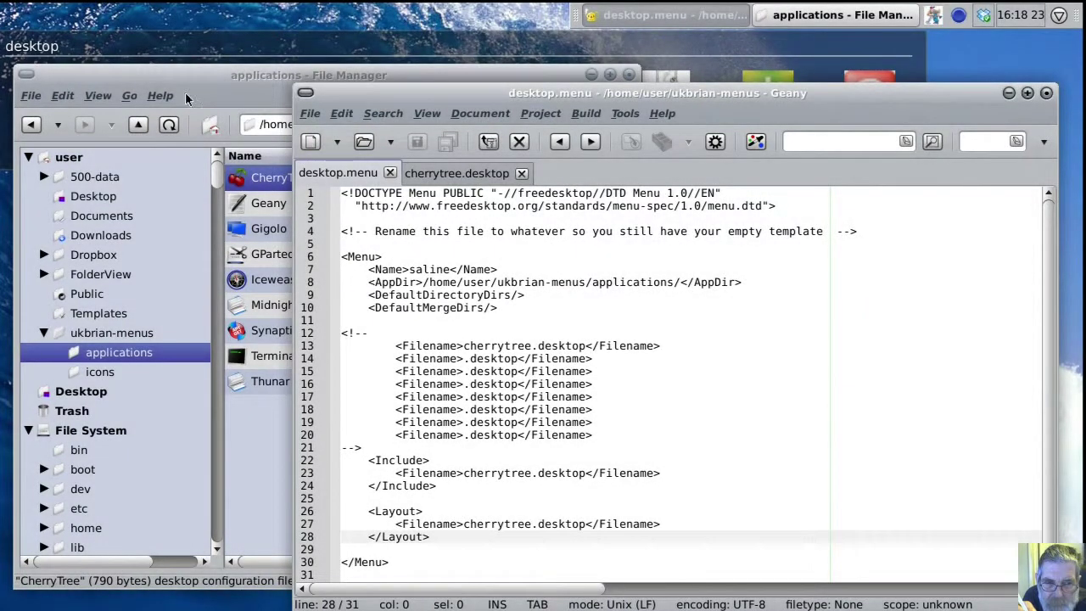
- Open the Geany launcher file geany.desktop from Thunar in Geany
left_click(198, 74)
left_click(256, 206)
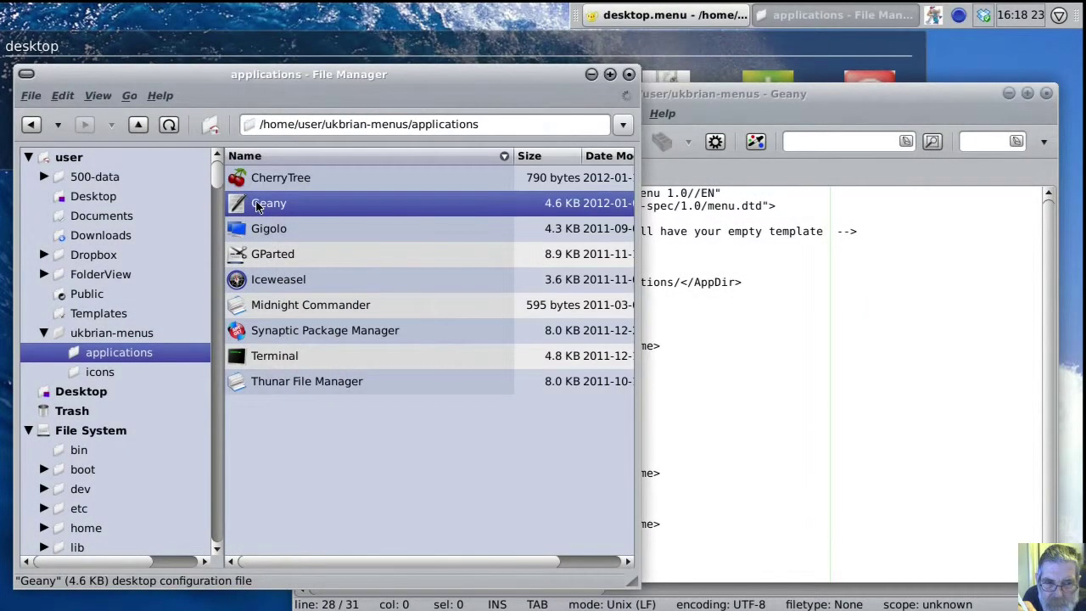
right_click(259, 208)
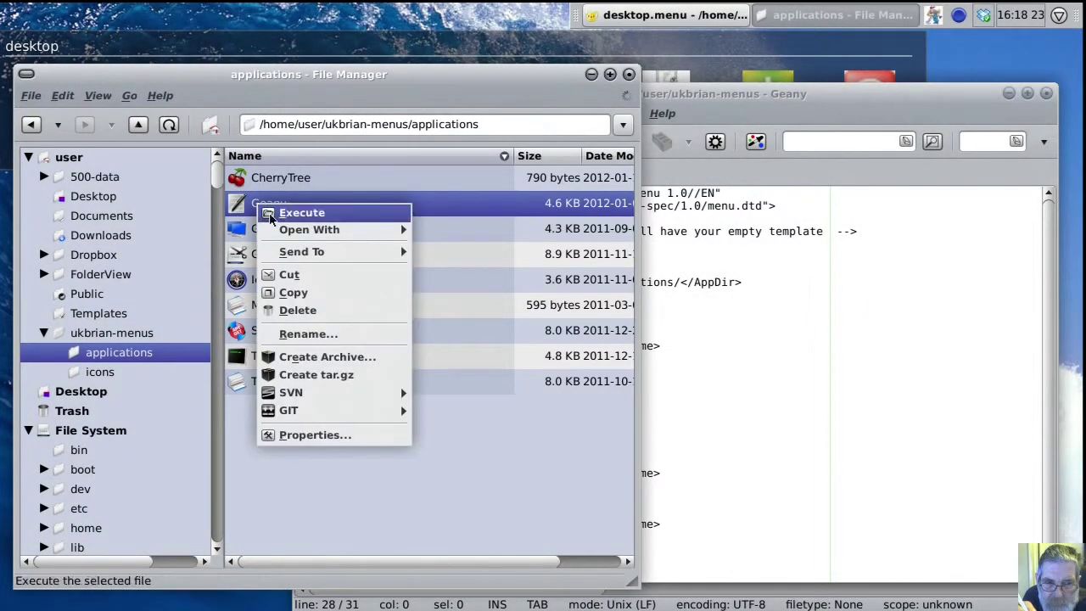
mouse_move(339, 230)
left_click(528, 251)
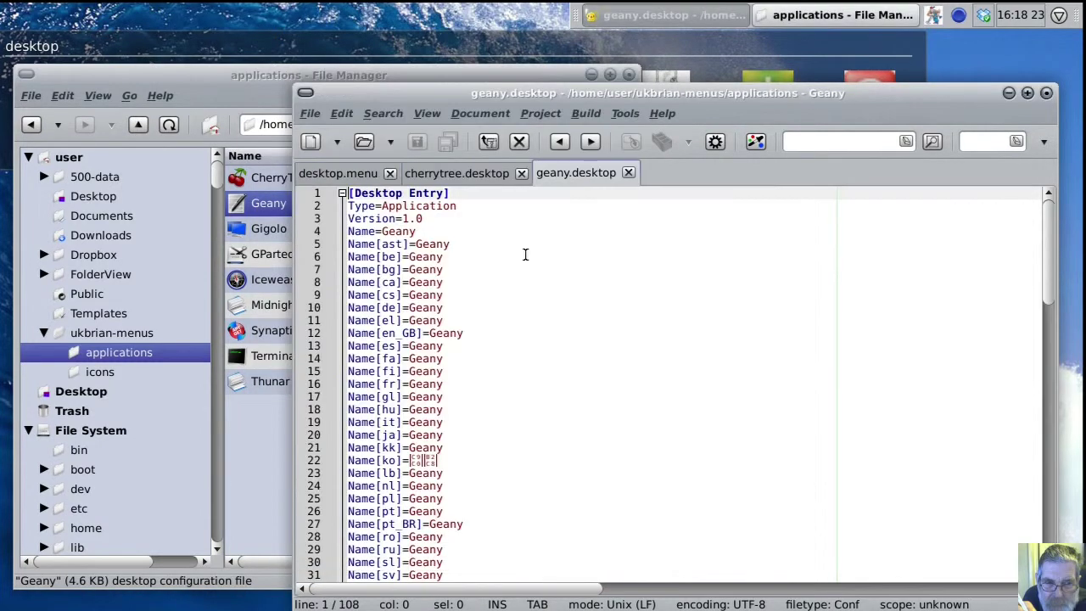
- Copy the base name 'geany' from the Save As name field, cancel, and return to desktop.menu
left_click(316, 118)
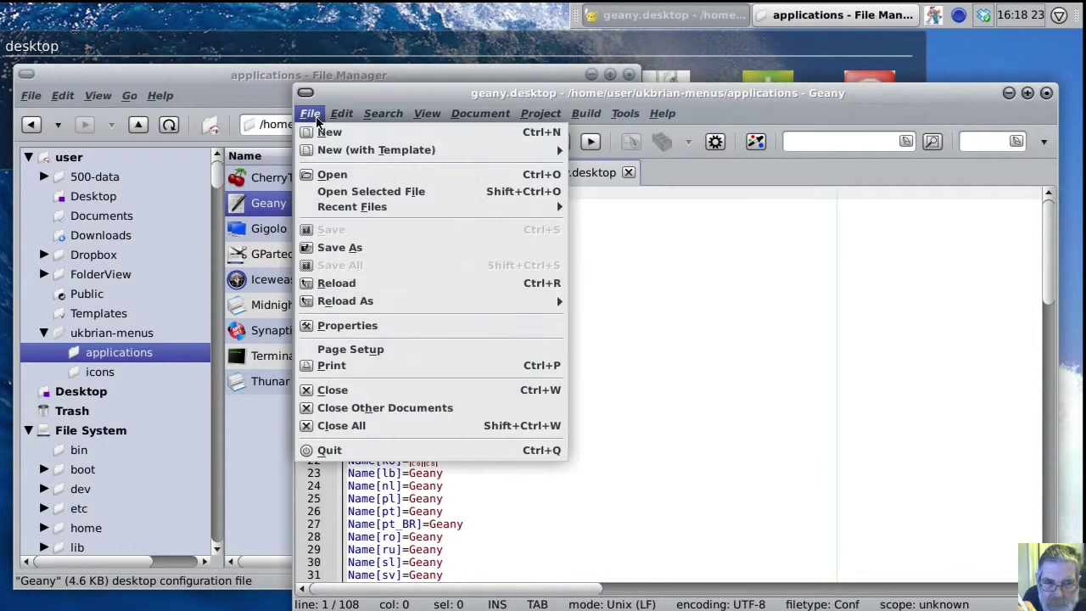
left_click(343, 249)
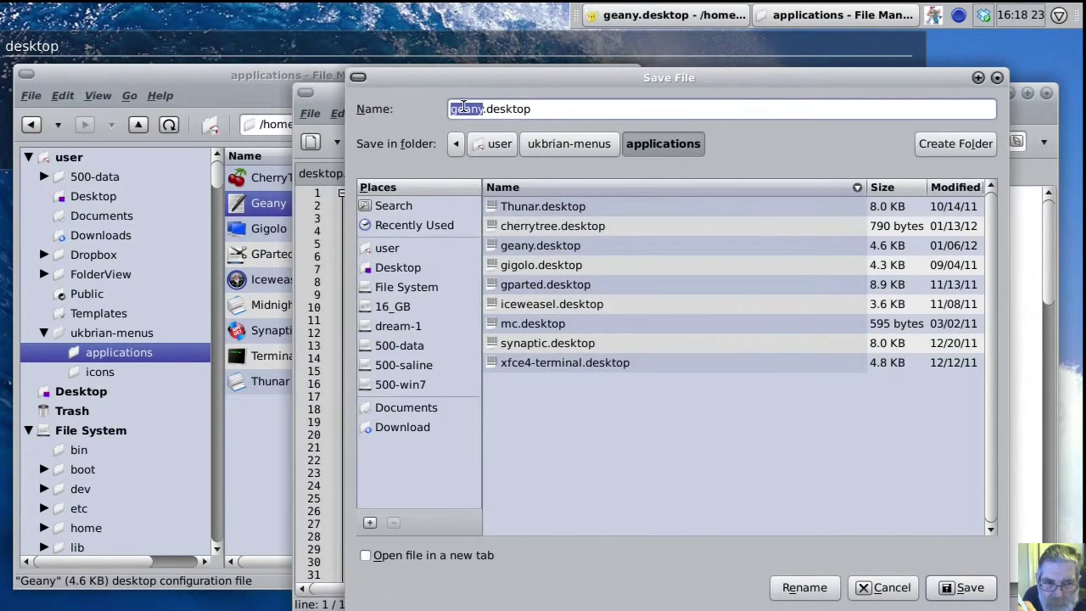
right_click(463, 106)
left_click(477, 138)
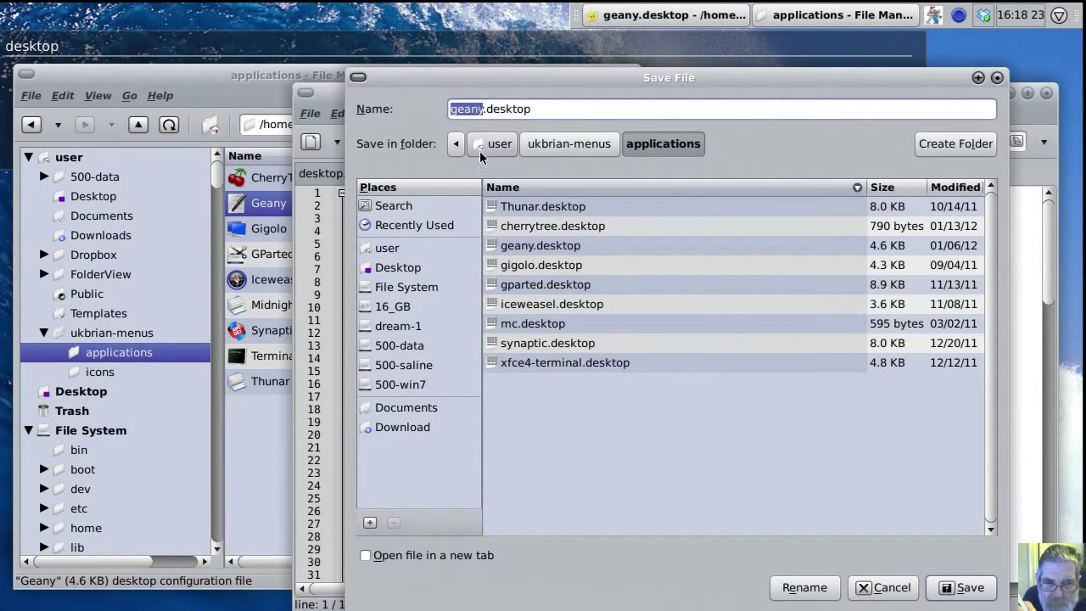
left_click(878, 587)
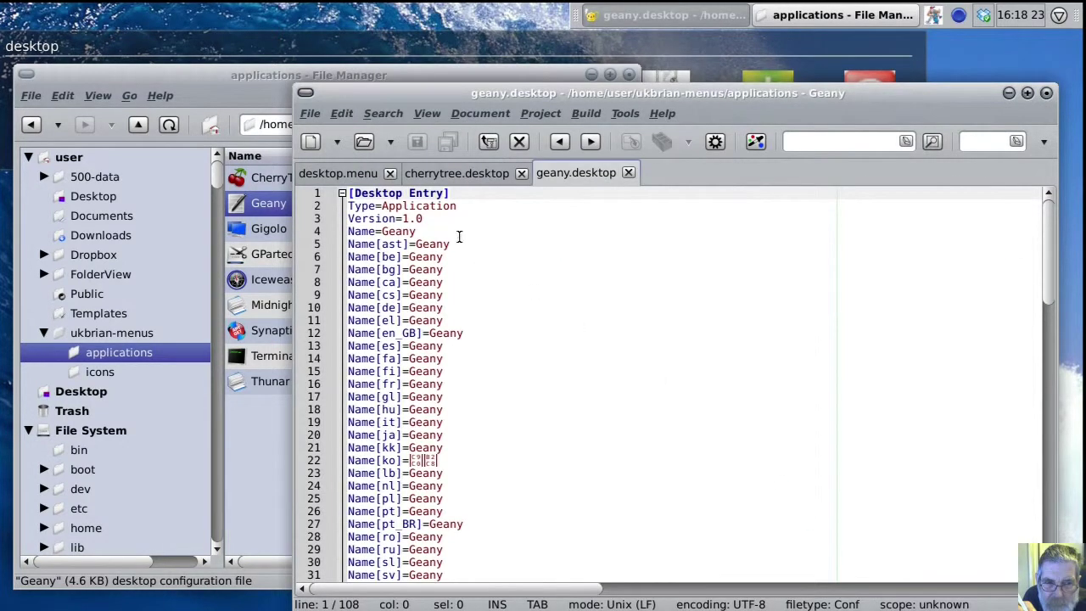
left_click(365, 174)
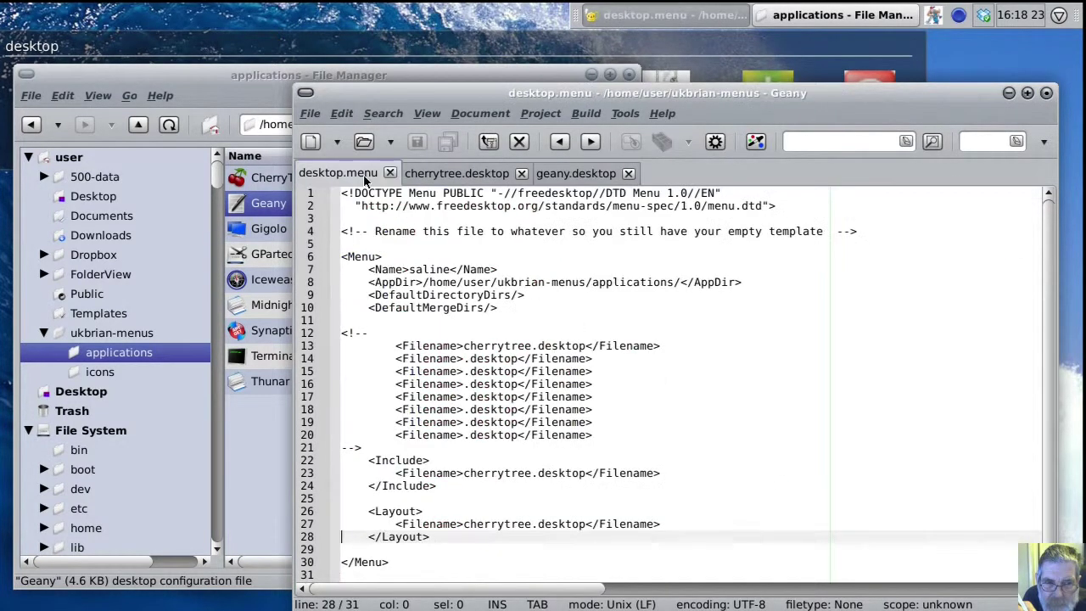
- Fill 'geany' into line 14's Filename and copy that geany.desktop line into Include and Layout
left_click(465, 359)
right_click(464, 359)
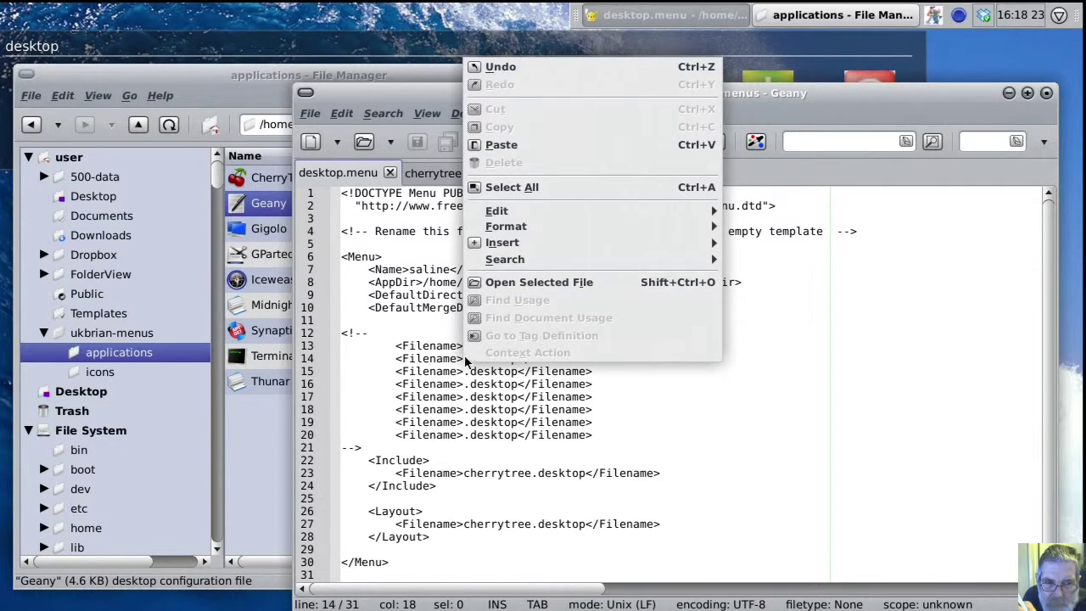
left_click(520, 144)
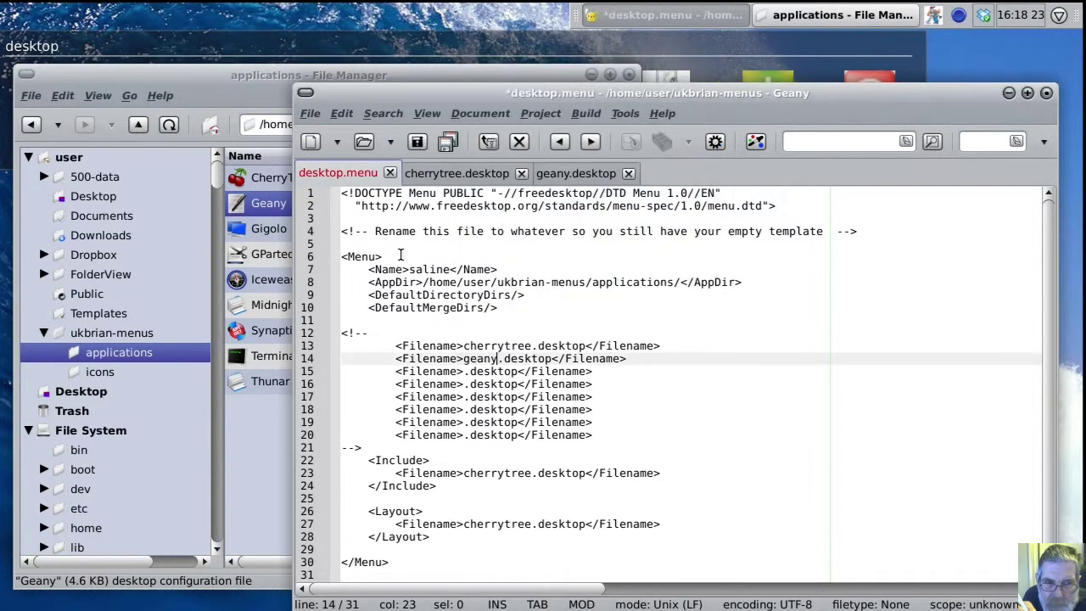
left_click(342, 359)
key("shift+Down")
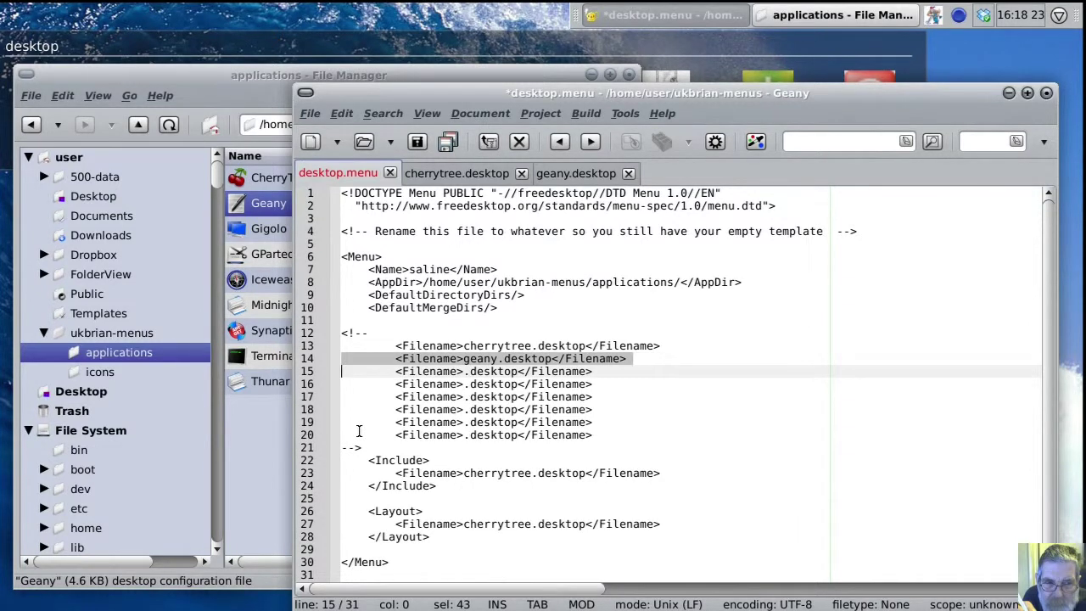
key("Down")
key("Down")
key("Down")
key("Down")
key("Down")
key("Down")
key("Down")
key("Down")
key("Down")
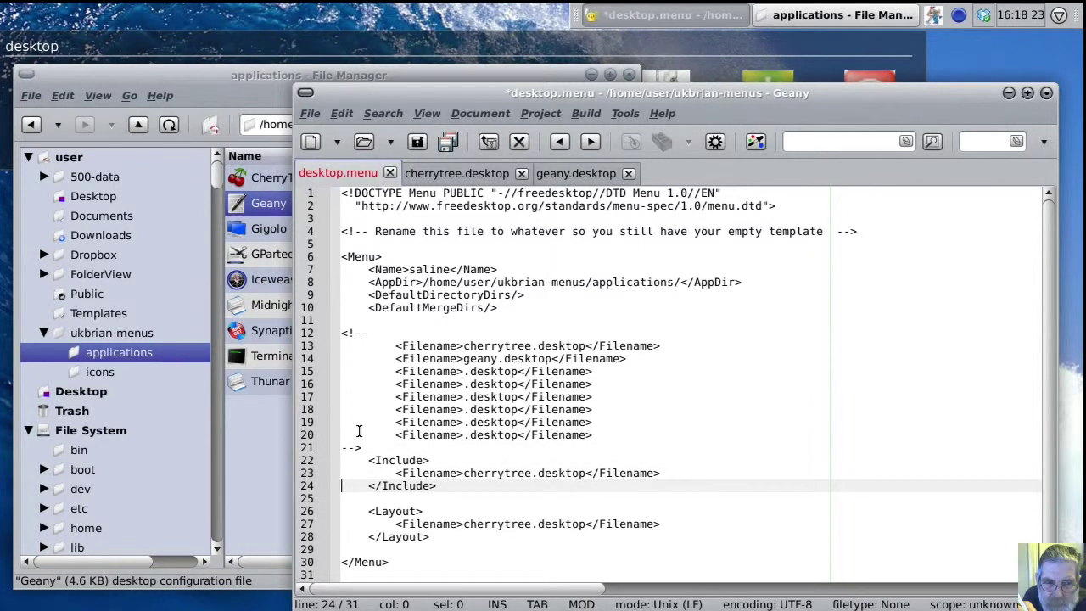
key("ctrl+v")
key("Down")
key("Down")
key("Down")
key("Down")
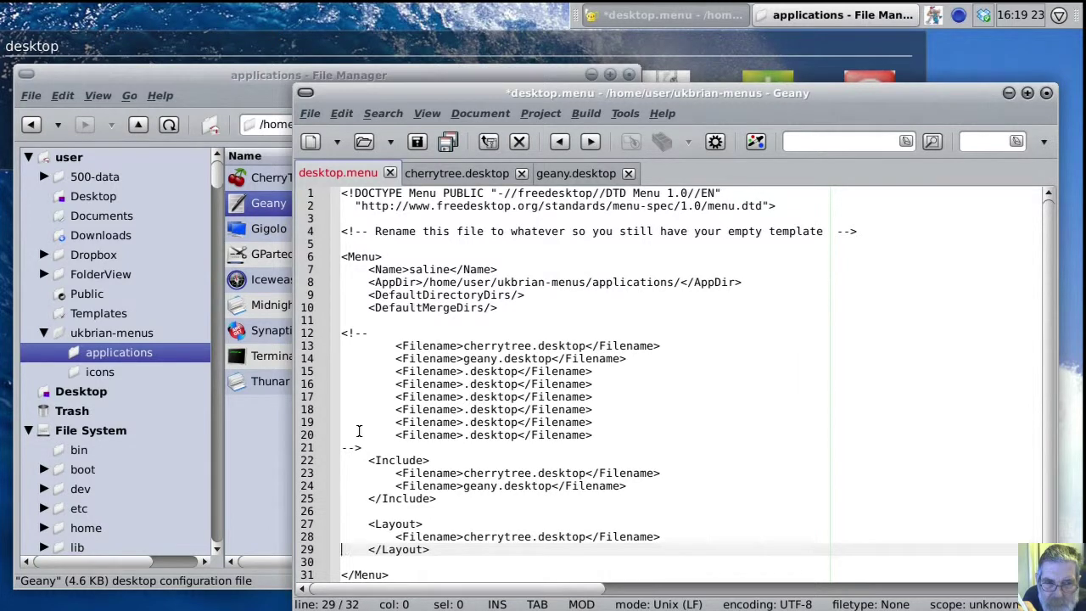
key("ctrl+v")
- Delete the used cherrytree and geany template lines 13–14 and save desktop.menu
key("Up")
key("Up")
key("Up")
key("Up")
key("Up")
key("Up")
key("Up")
key("Up")
key("Up")
key("Up")
key("Up")
key("Up")
key("Up")
key("Up")
key("Up")
key("Up")
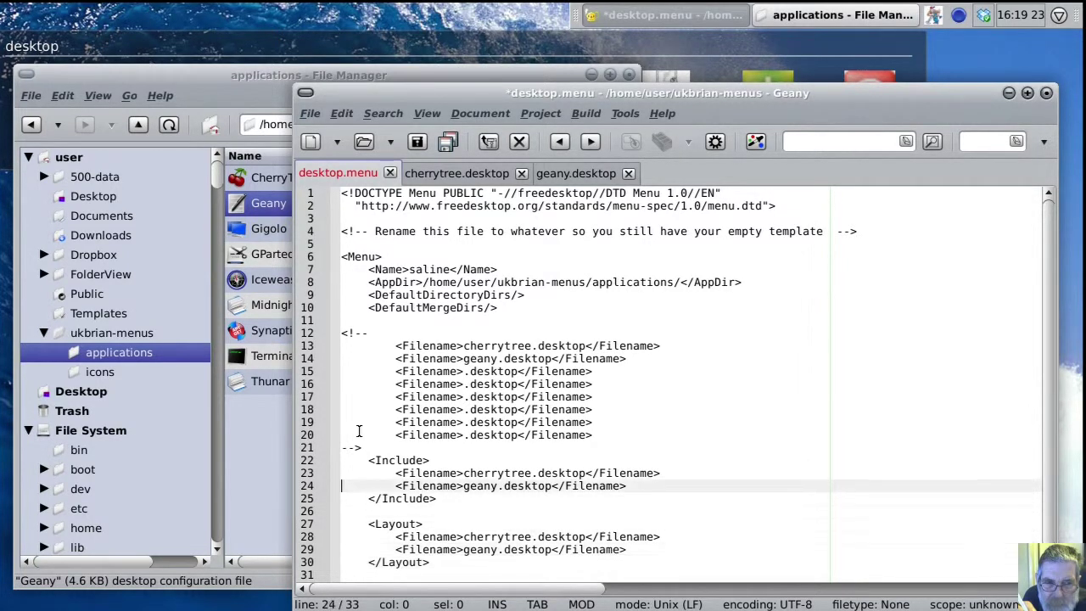
key("Up")
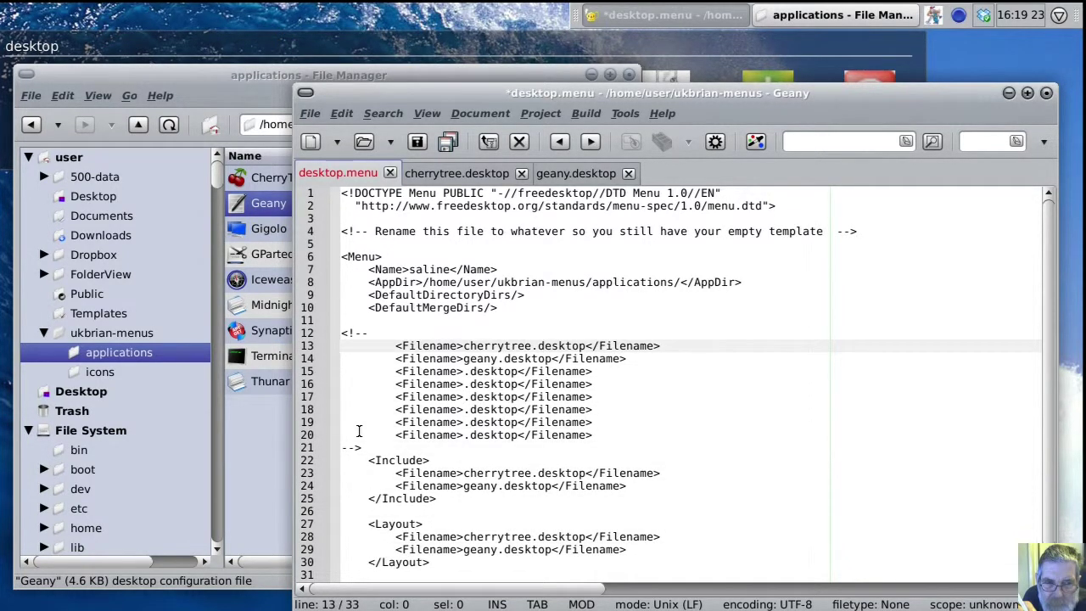
key("shift+Down")
key("shift+Down")
key("Delete")
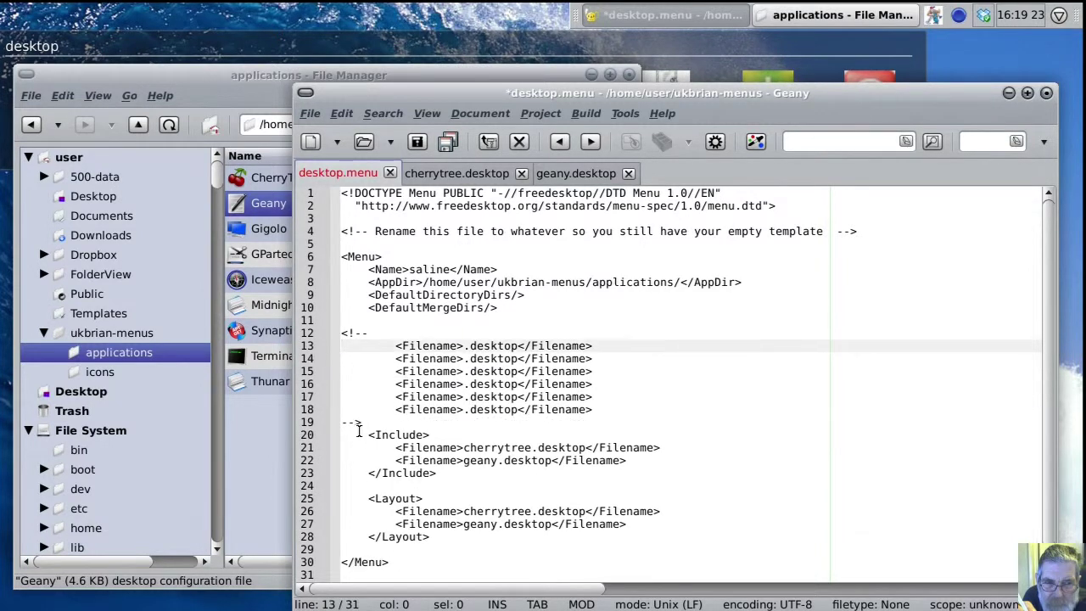
left_click(417, 140)
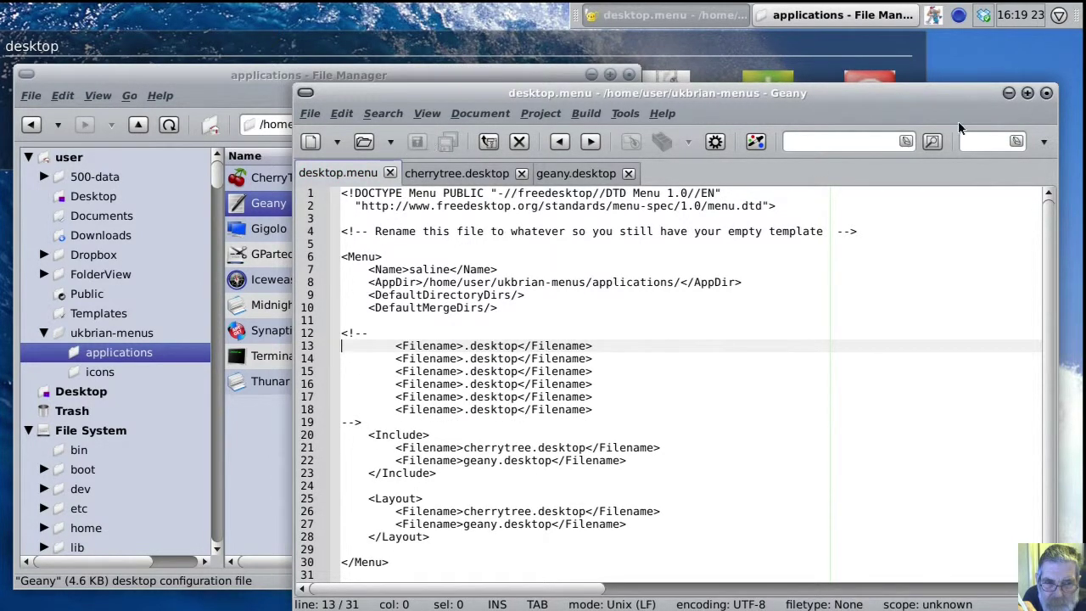
- Launch Geany from the custom tray menu, close the extra untitled window, and select Gigolo in Thunar
left_click(933, 16)
left_click(951, 56)
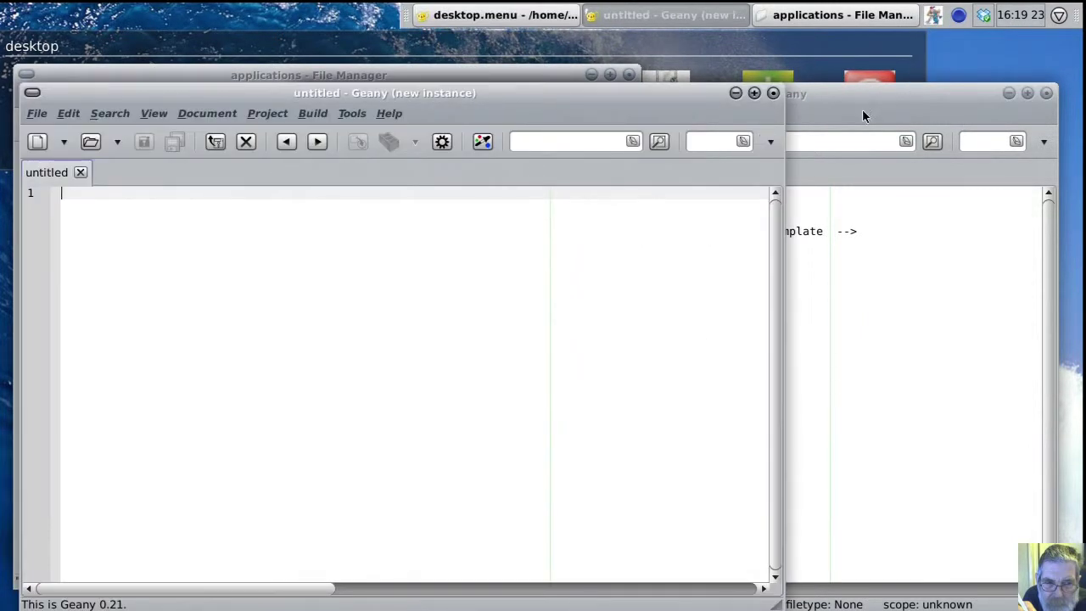
left_click(773, 93)
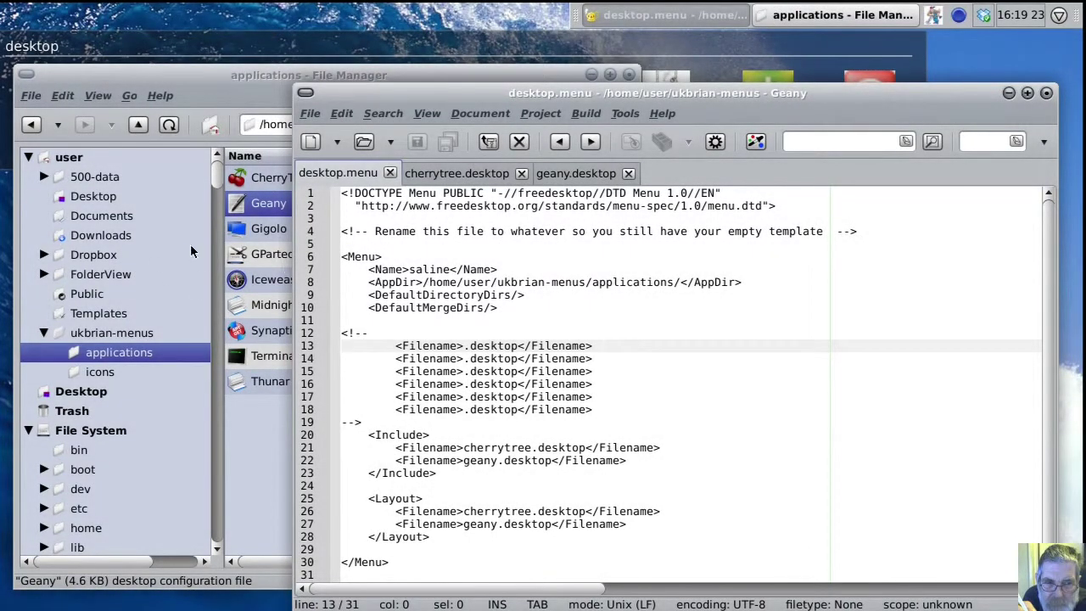
left_click(246, 233)
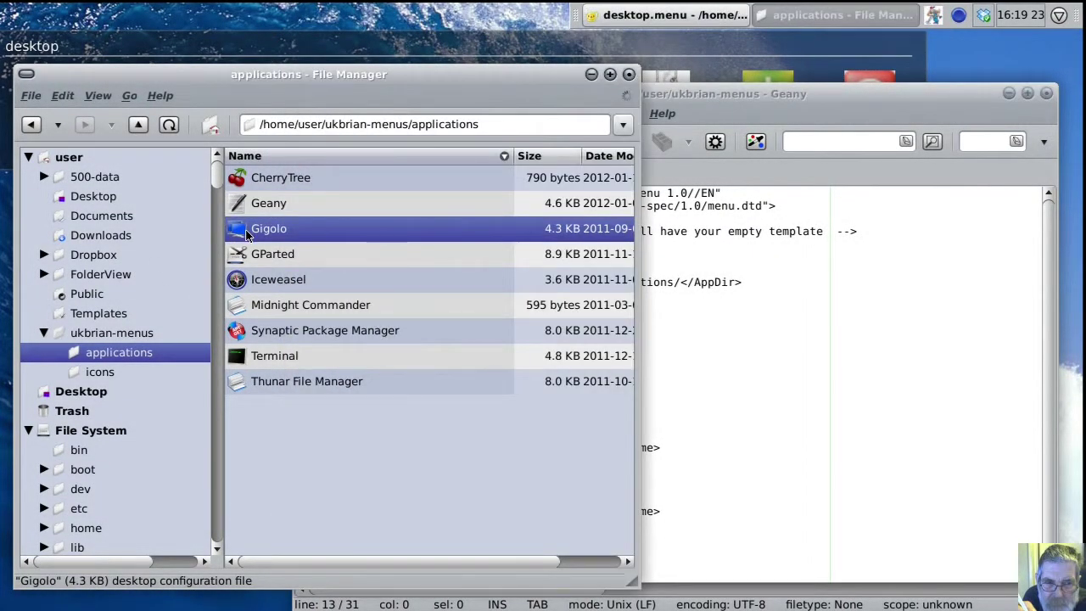
- Open the Gigolo launcher gigolo.desktop in Geany from Thunar
right_click(247, 233)
mouse_move(340, 256)
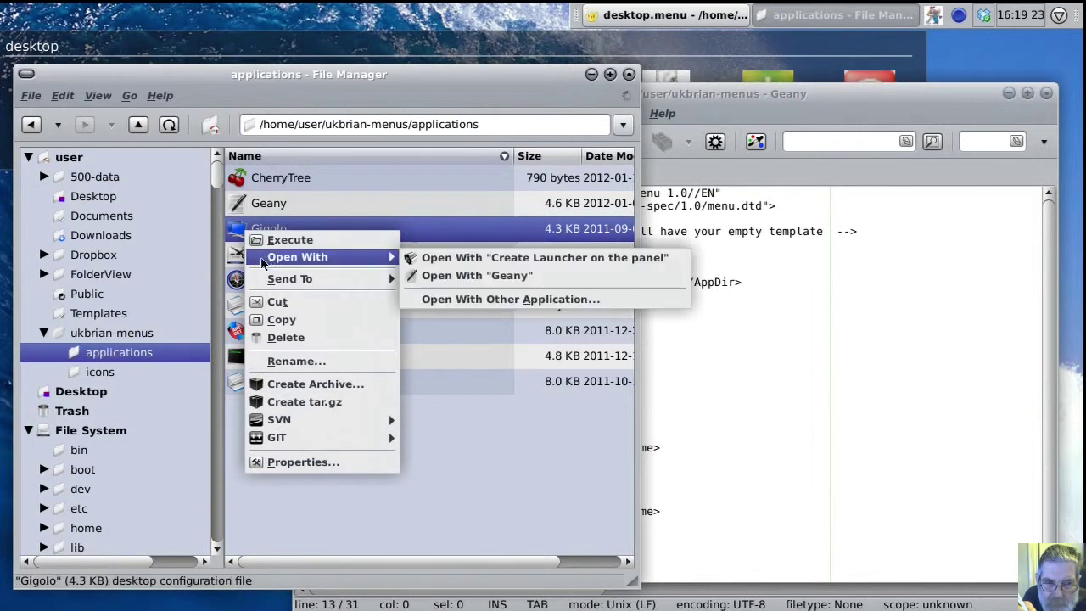
left_click(489, 276)
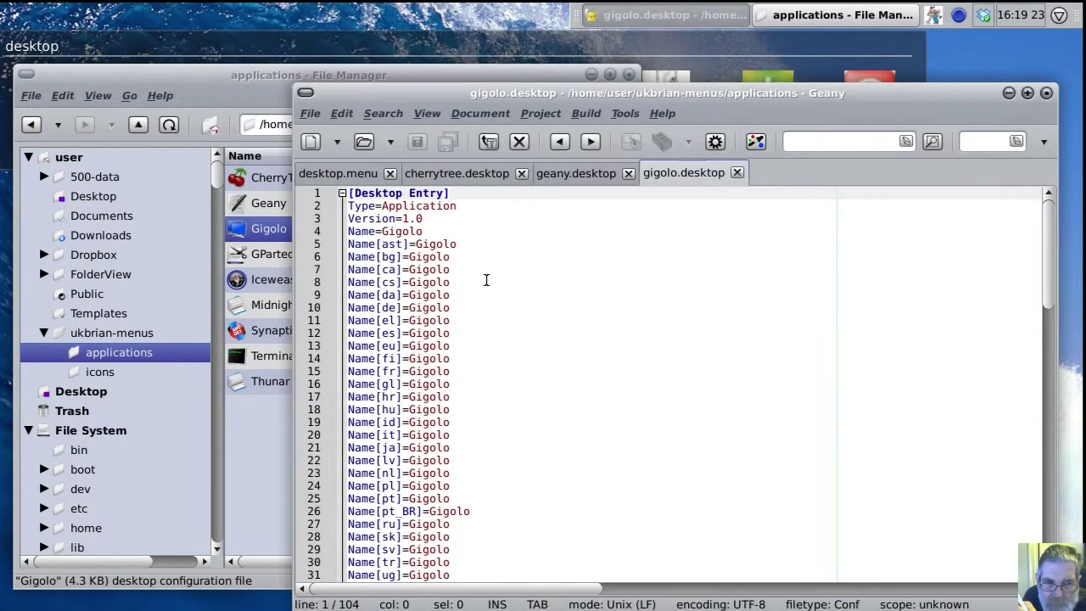
- Copy the base name 'gigolo' from the Save As name field, then cancel the dialog
left_click(309, 114)
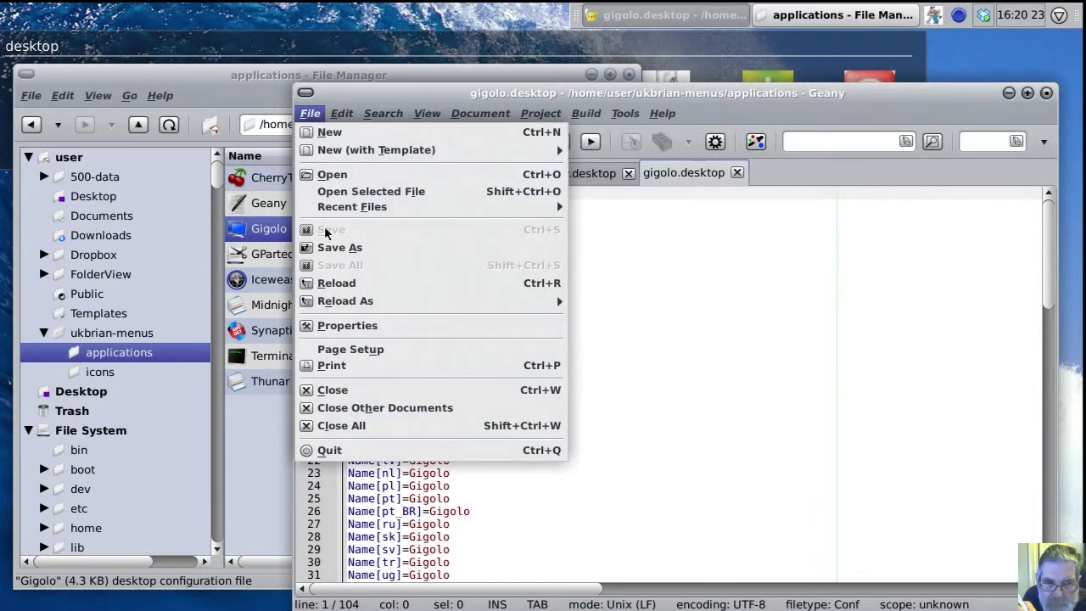
left_click(354, 248)
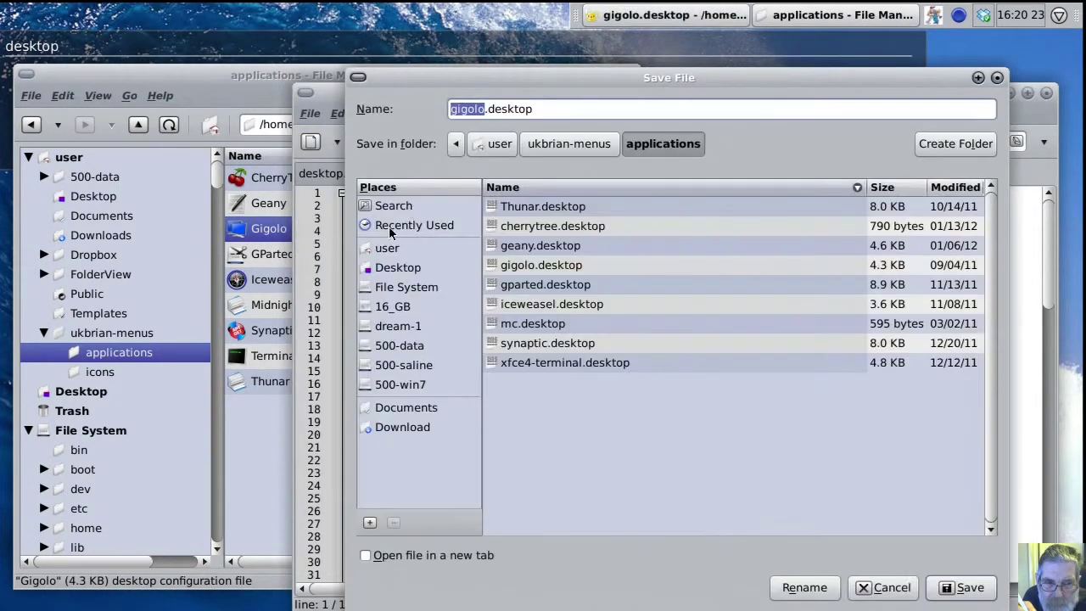
right_click(465, 114)
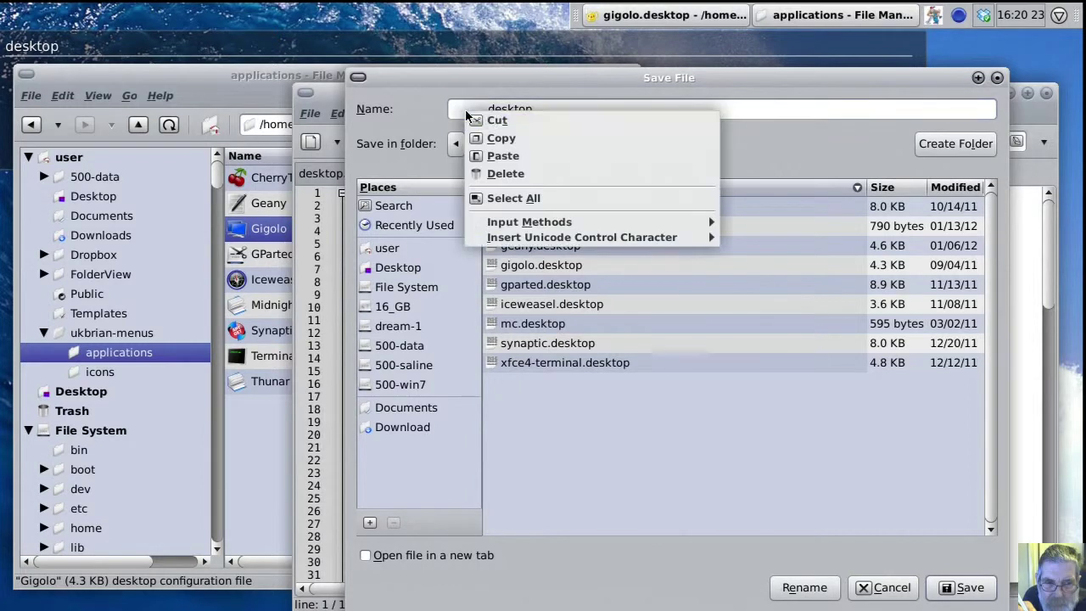
left_click(500, 137)
left_click(882, 587)
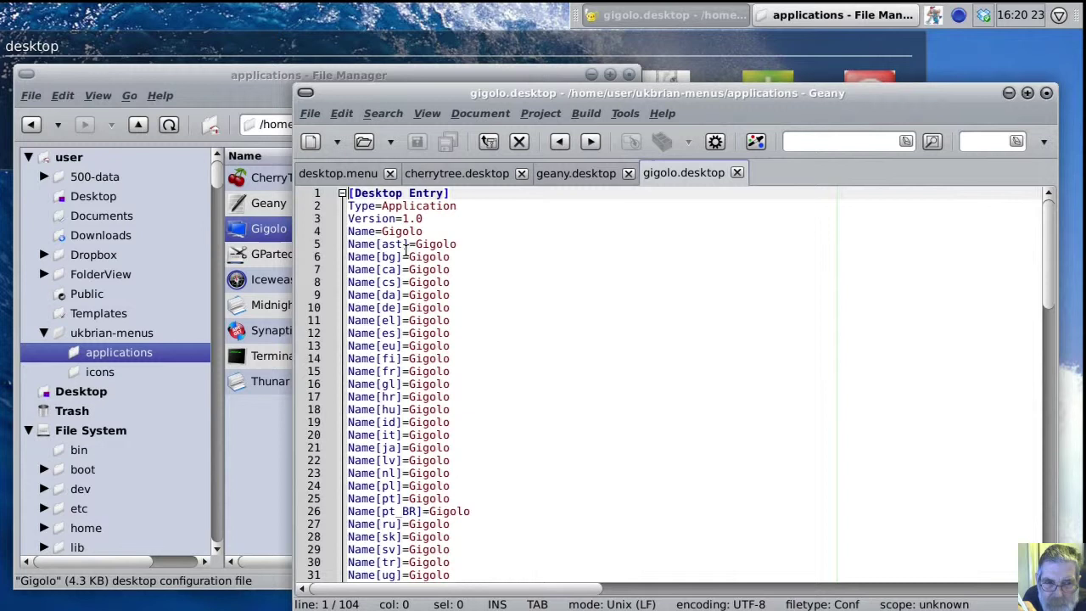
- In desktop.menu, paste 'gigolo' into line 13's Filename entry
left_click(323, 174)
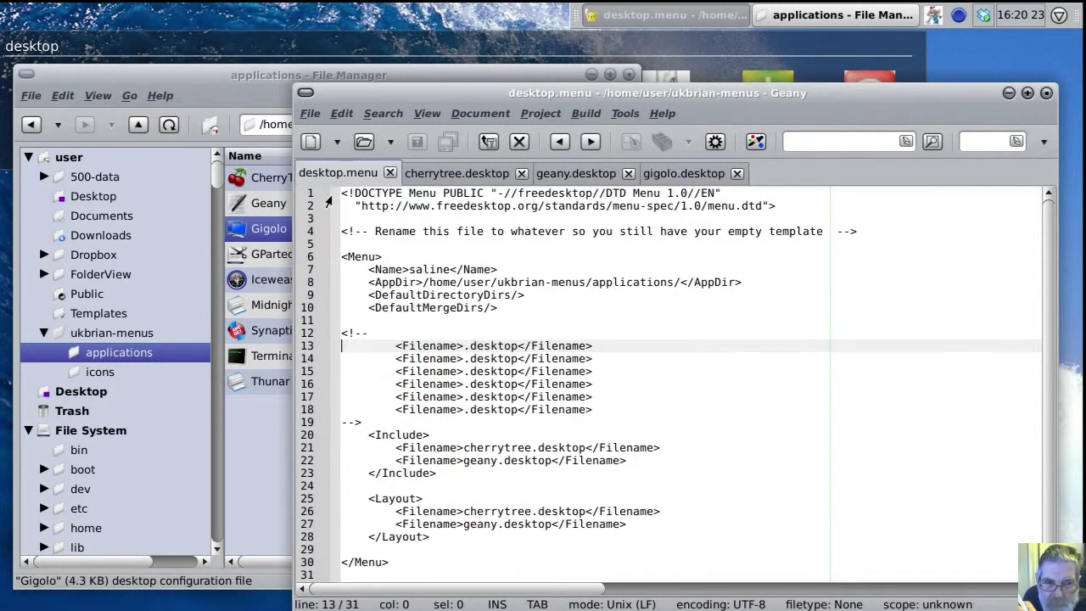
left_click(463, 350)
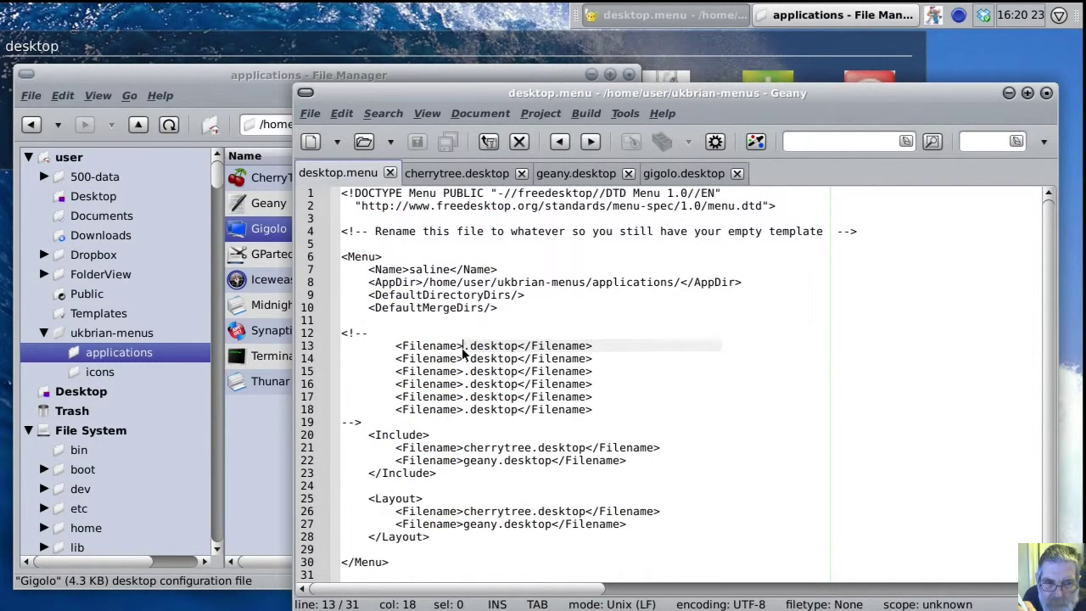
right_click(463, 349)
left_click(520, 135)
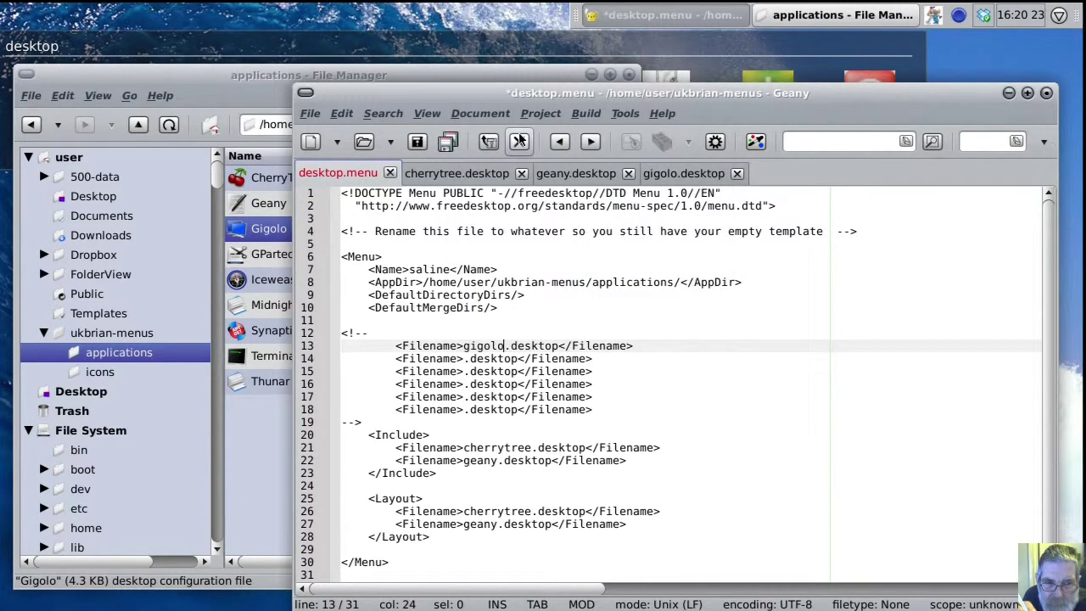
- Copy the gigolo.desktop line to the end of both the Include and Layout lists
key("Home")
key("shift+Down")
key("ctrl+c")
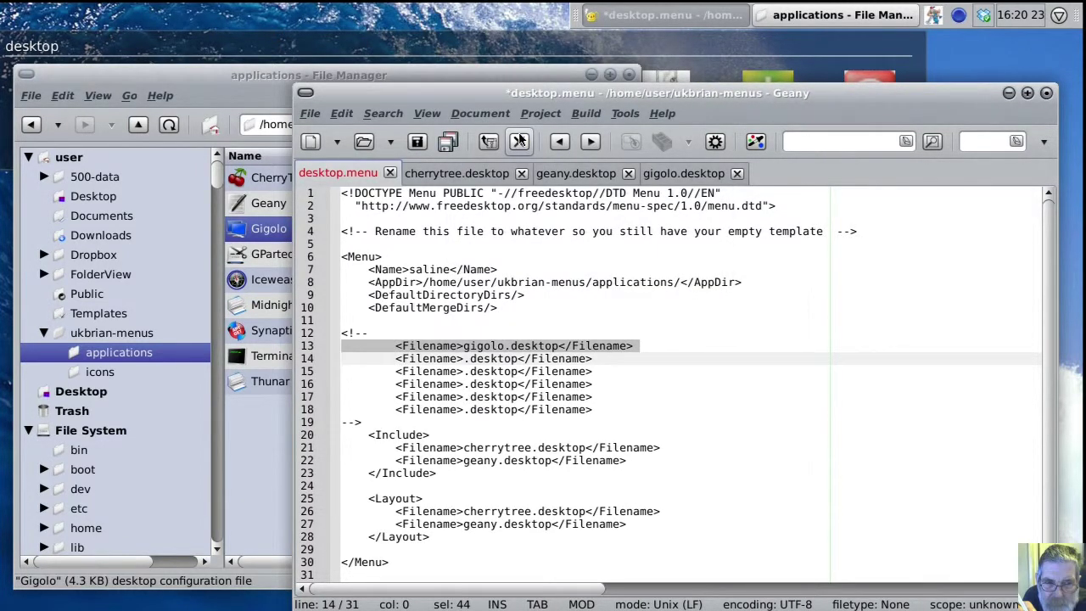
key("Down")
key("Down")
key("Down")
key("Down")
key("Down")
key("Down")
key("Down")
key("Down")
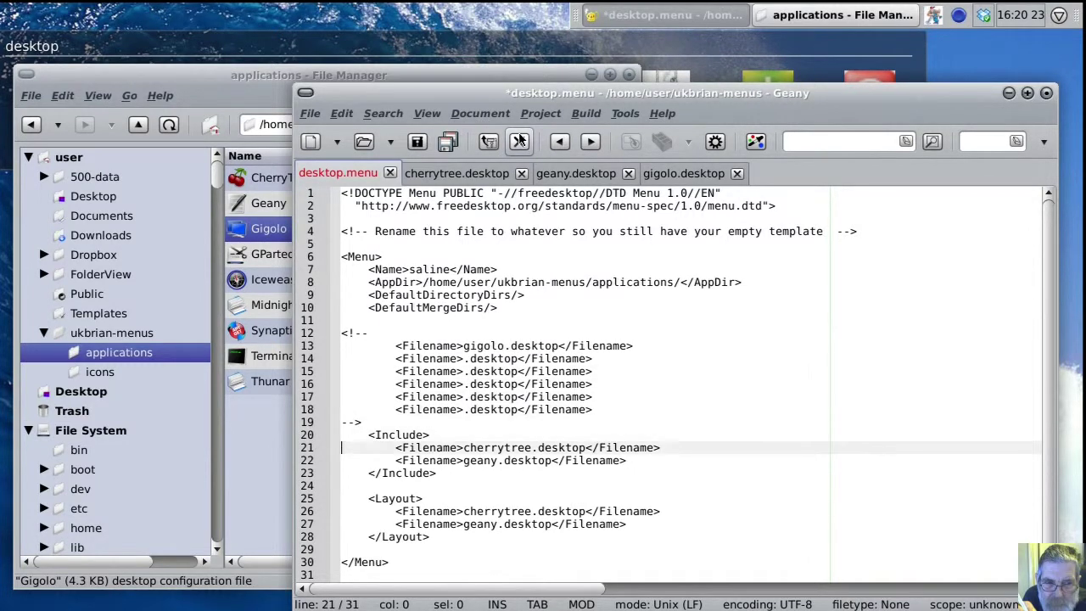
key("Down")
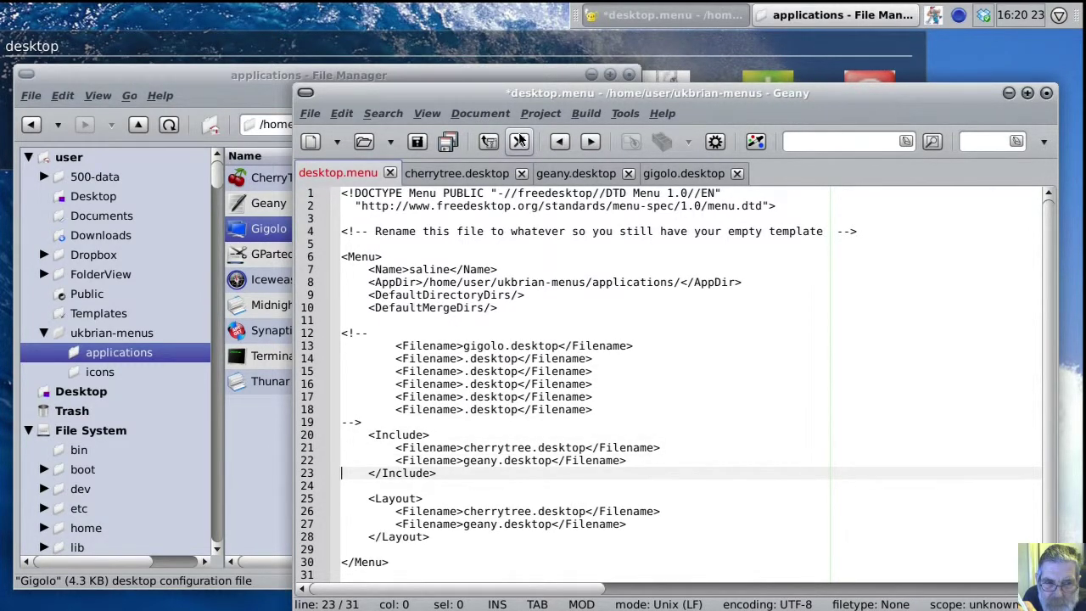
key("ctrl+v")
key("Down")
key("Down")
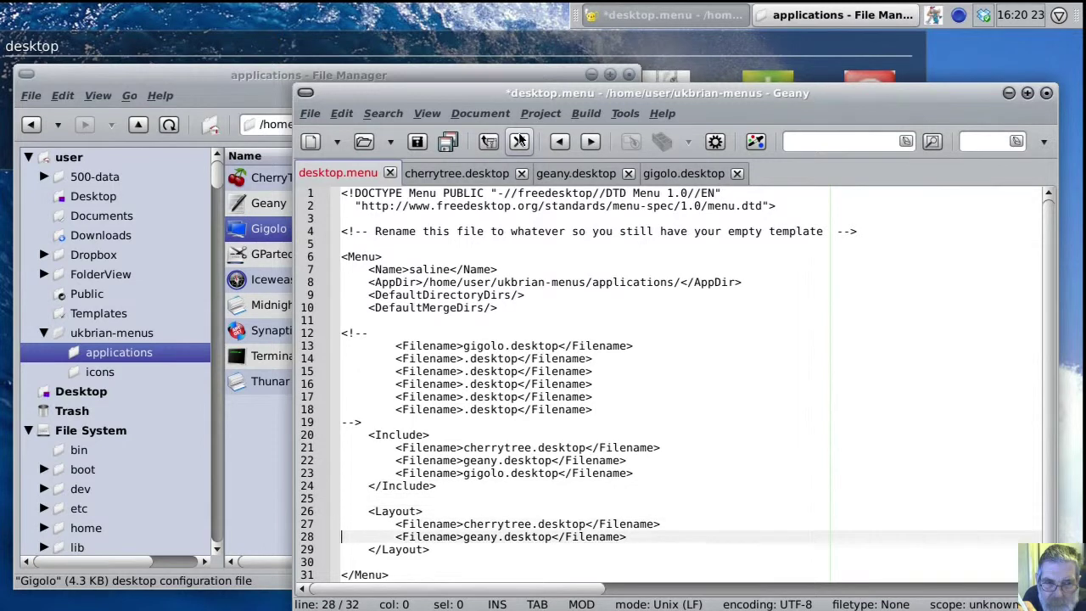
key("Down")
key("ctrl+v")
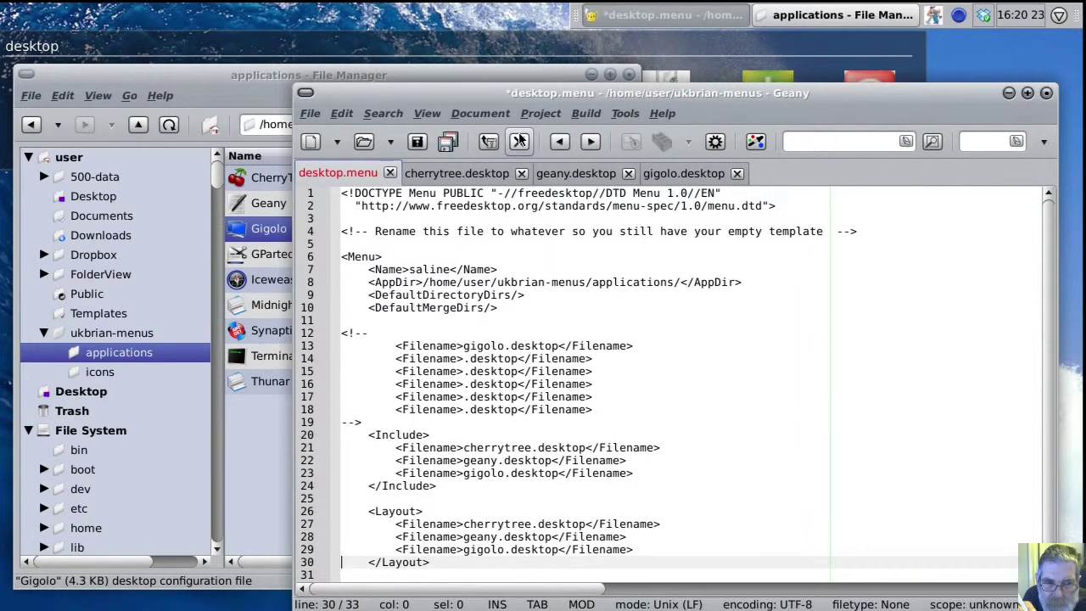
key("Up")
key("Up")
key("Up")
key("Up")
key("Up")
key("Up")
key("Up")
key("Up")
key("Up")
key("Up")
key("Up")
key("Up")
key("Up")
key("Up")
key("Up")
key("Up")
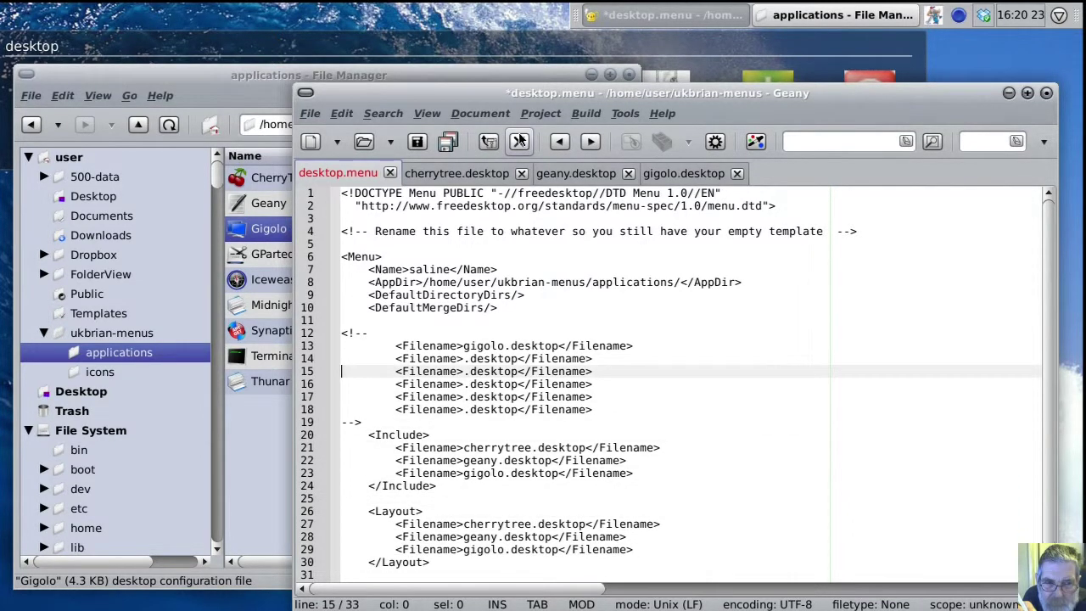
key("Right")
key("Right")
key("Right")
key("Right")
key("Right")
key("Right")
key("Right")
key("Right")
key("Right")
key("Right")
key("Right")
key("Right")
key("Right")
key("Right")
key("Right")
key("Right")
key("Right")
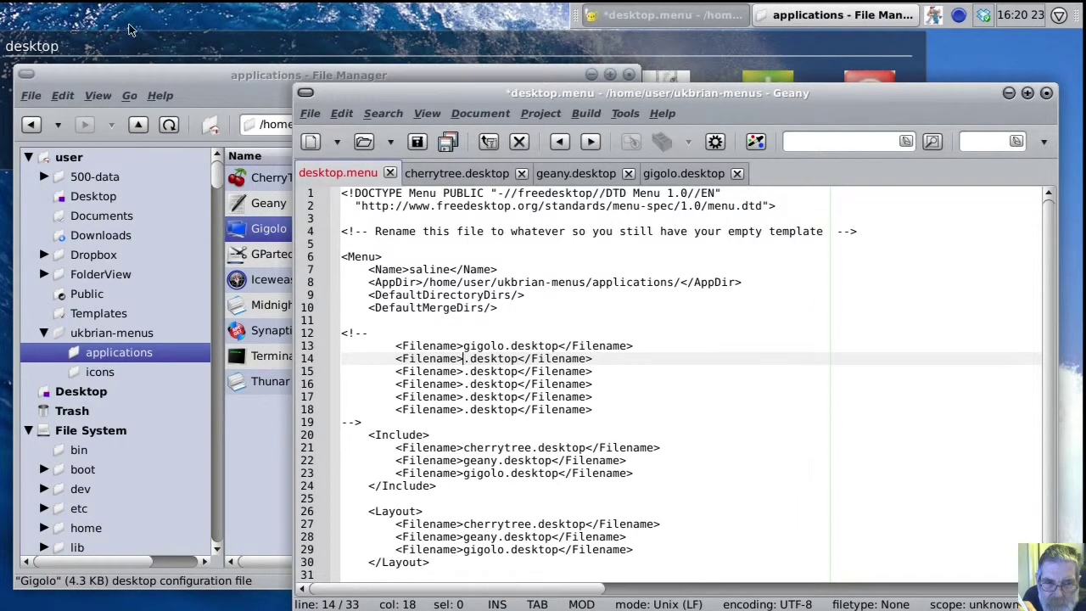
- Open the GParted launcher gparted.desktop from Thunar in Geany
left_click(175, 77)
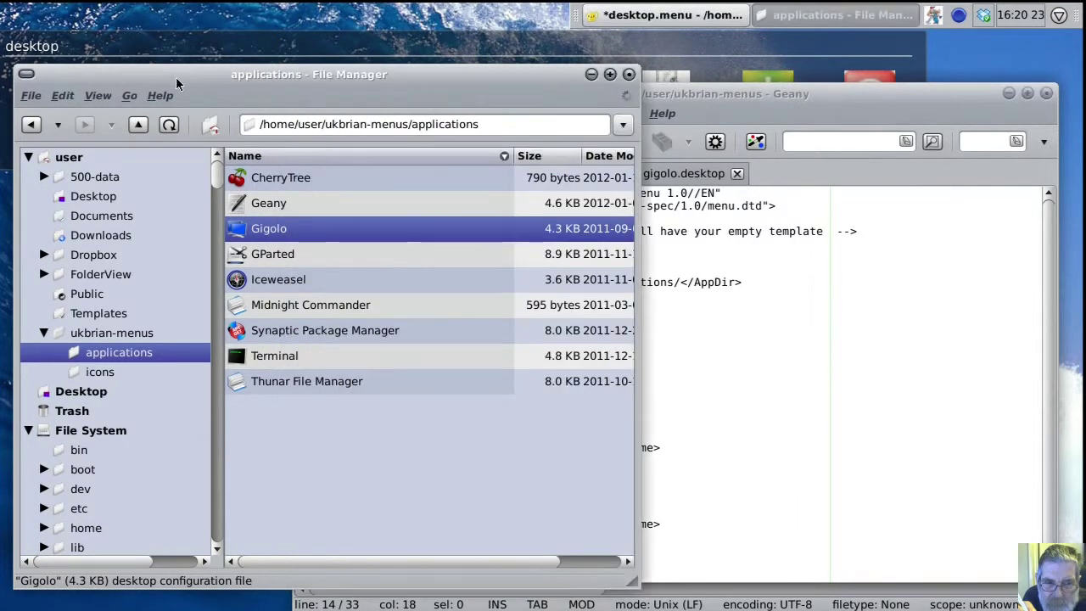
left_click(279, 257)
right_click(278, 255)
mouse_move(322, 280)
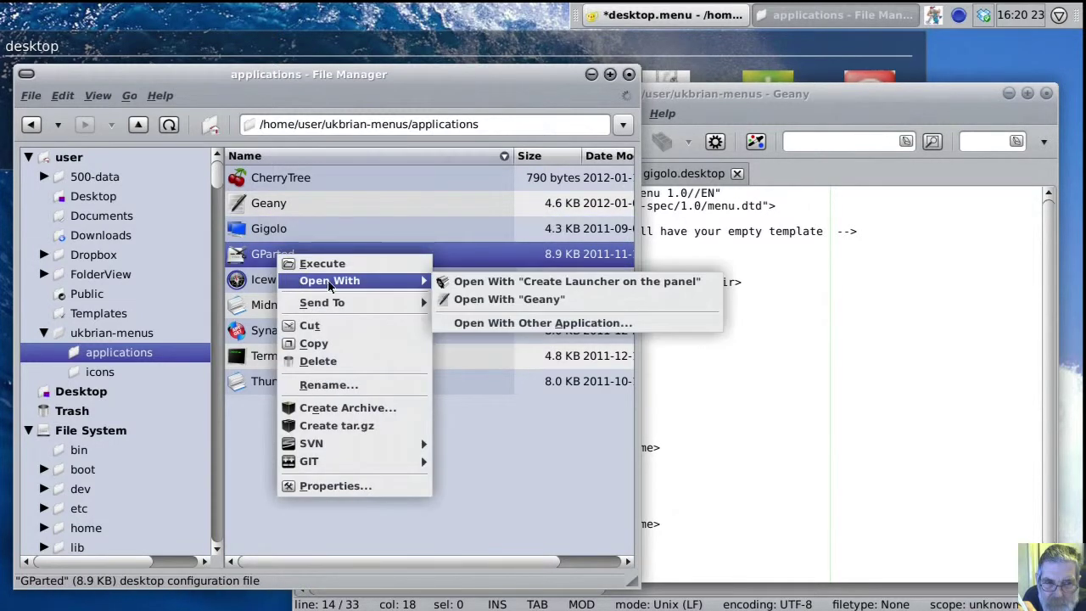
left_click(488, 301)
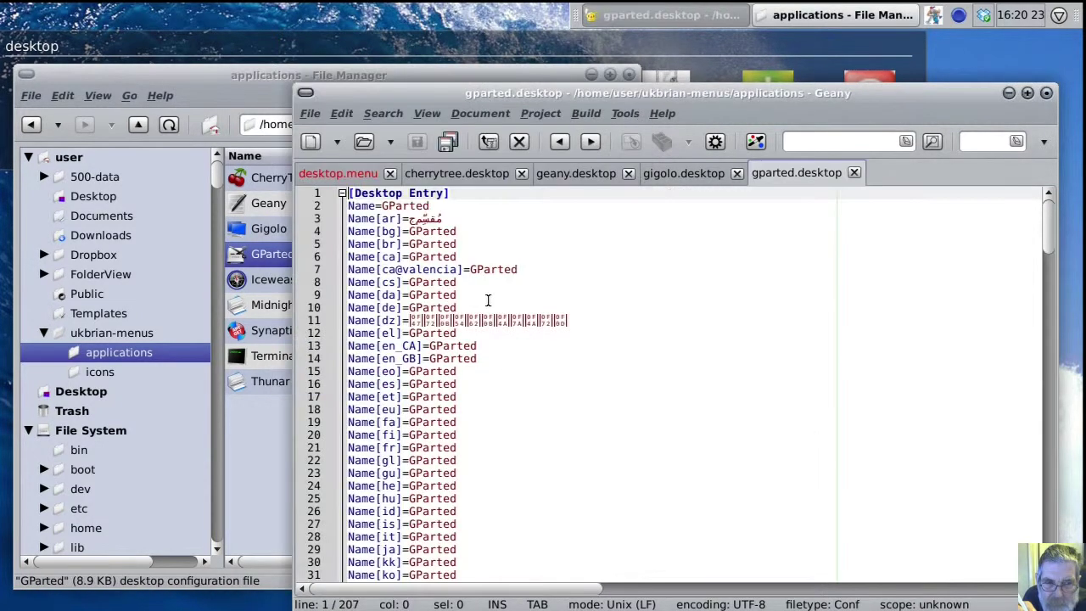
- Copy the base name 'gparted' from the Save As name field, cancel, and return to desktop.menu
left_click(311, 115)
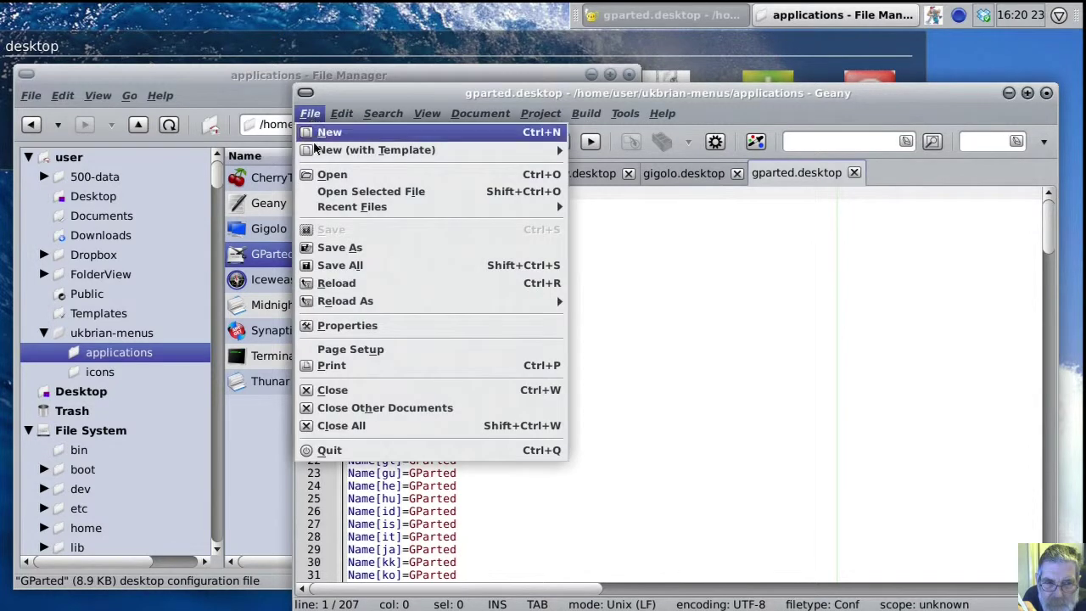
left_click(329, 249)
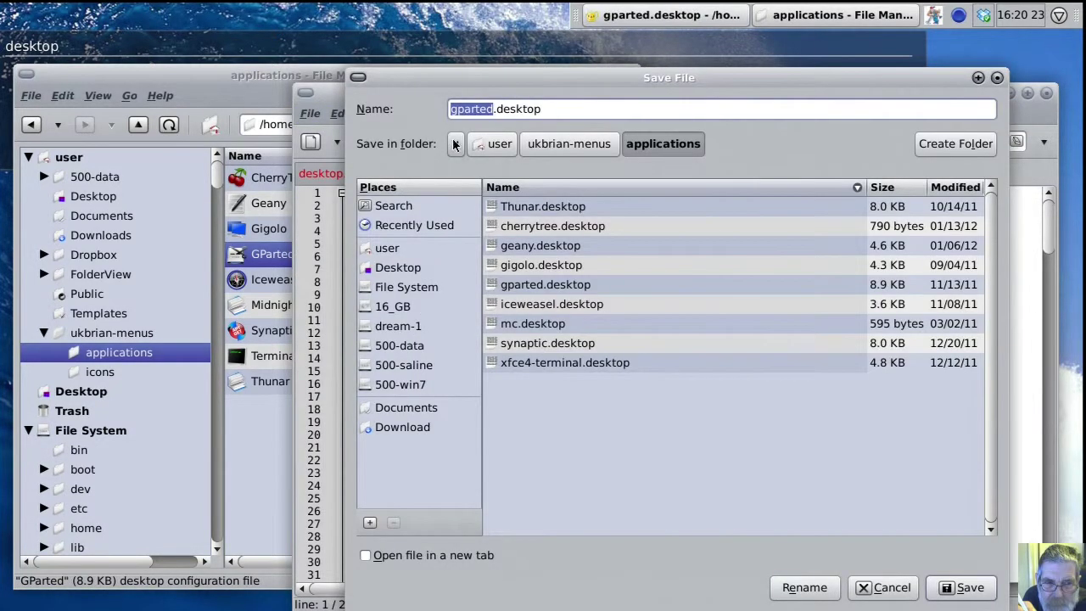
right_click(468, 112)
left_click(502, 136)
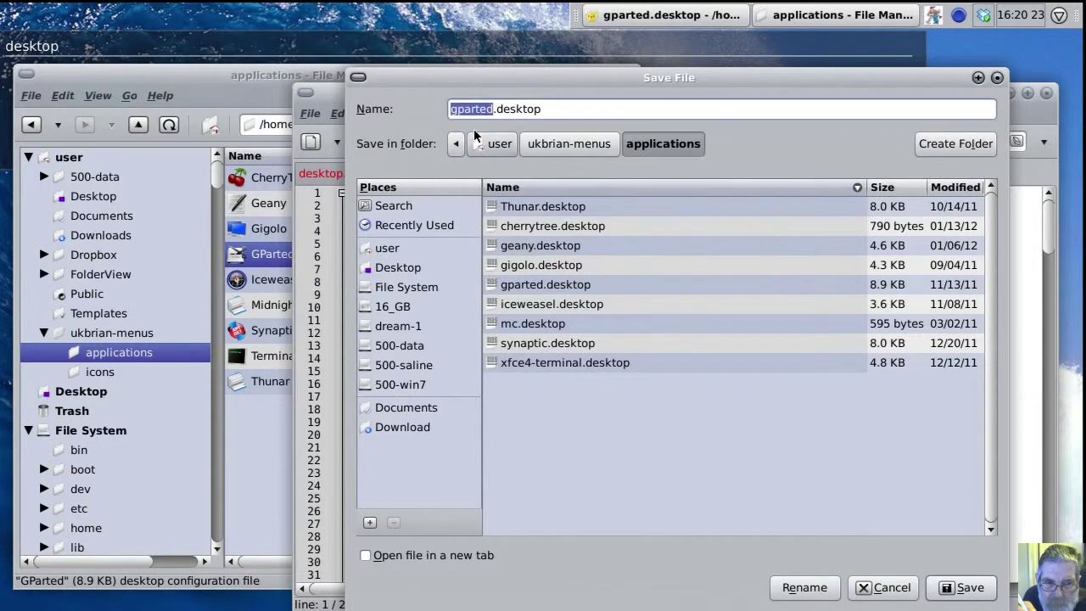
left_click(889, 587)
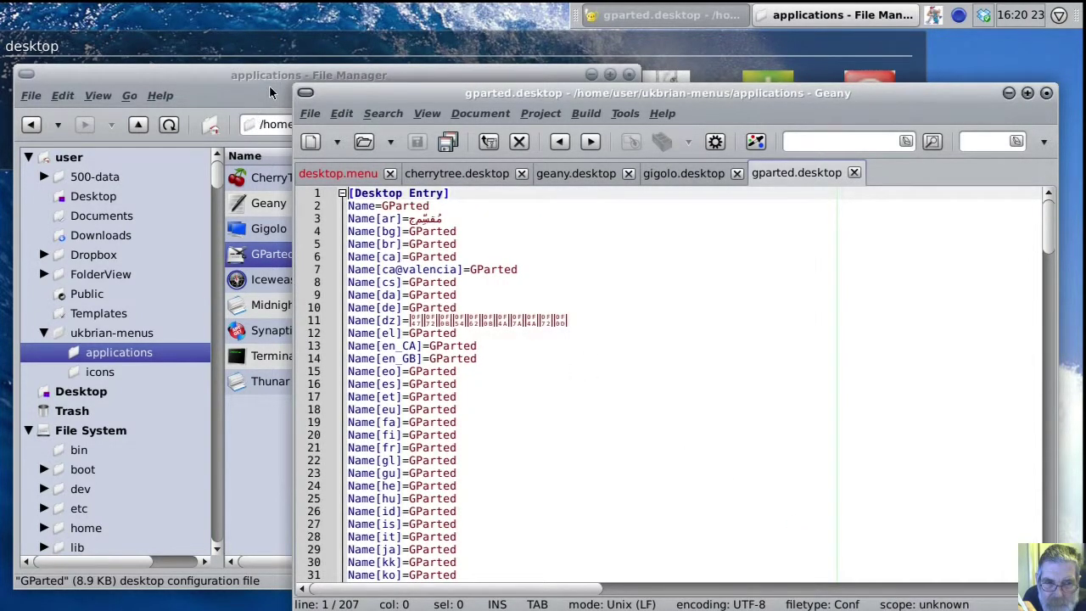
left_click(324, 174)
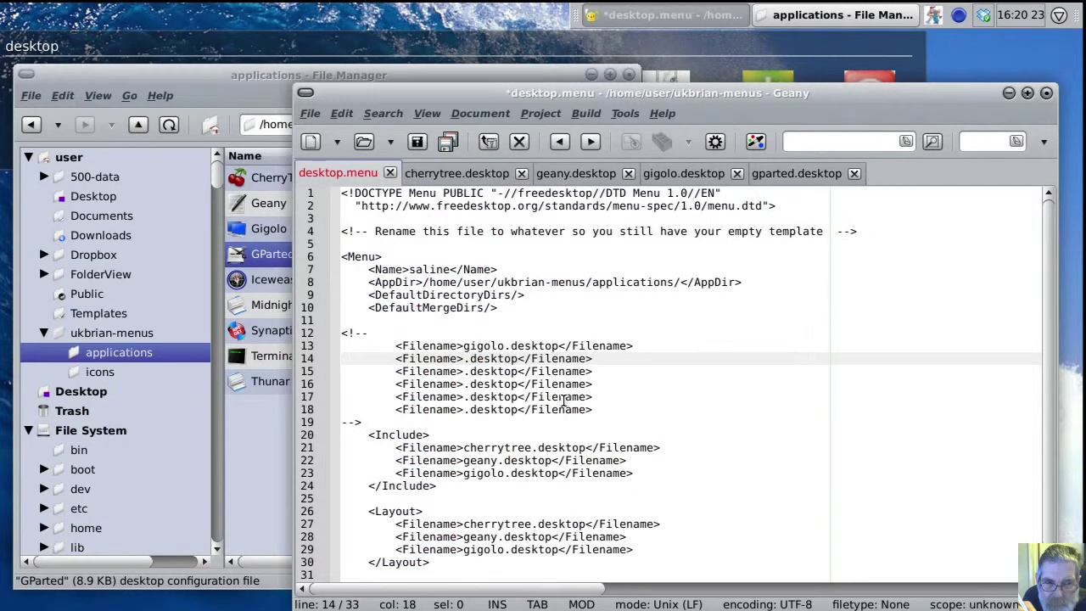
- Fill 'gparted' into line 14's Filename and copy the gparted.desktop line into Include and Layout
right_click(462, 358)
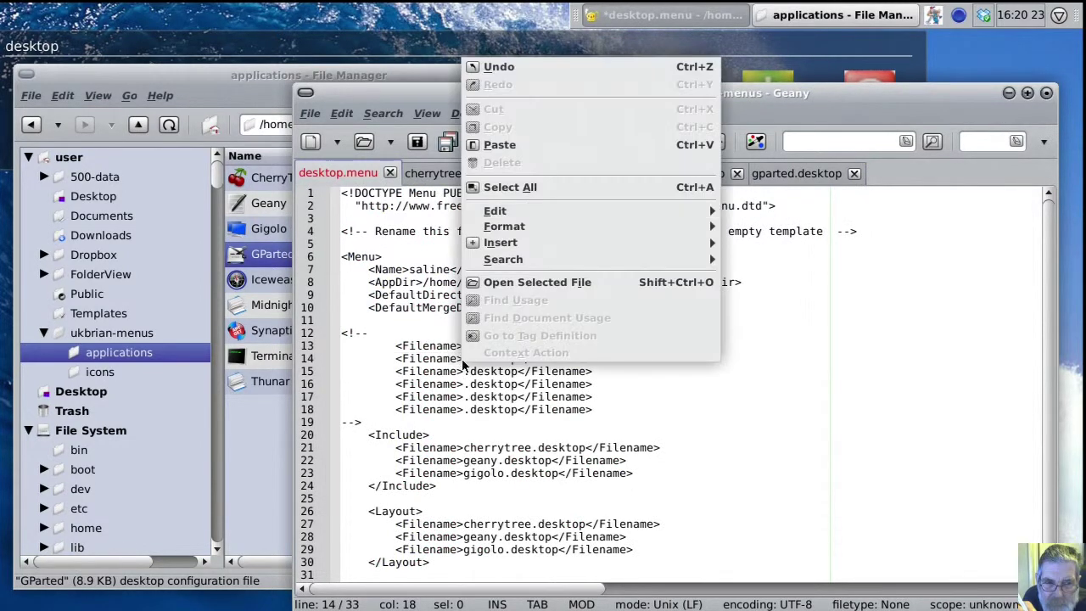
left_click(499, 145)
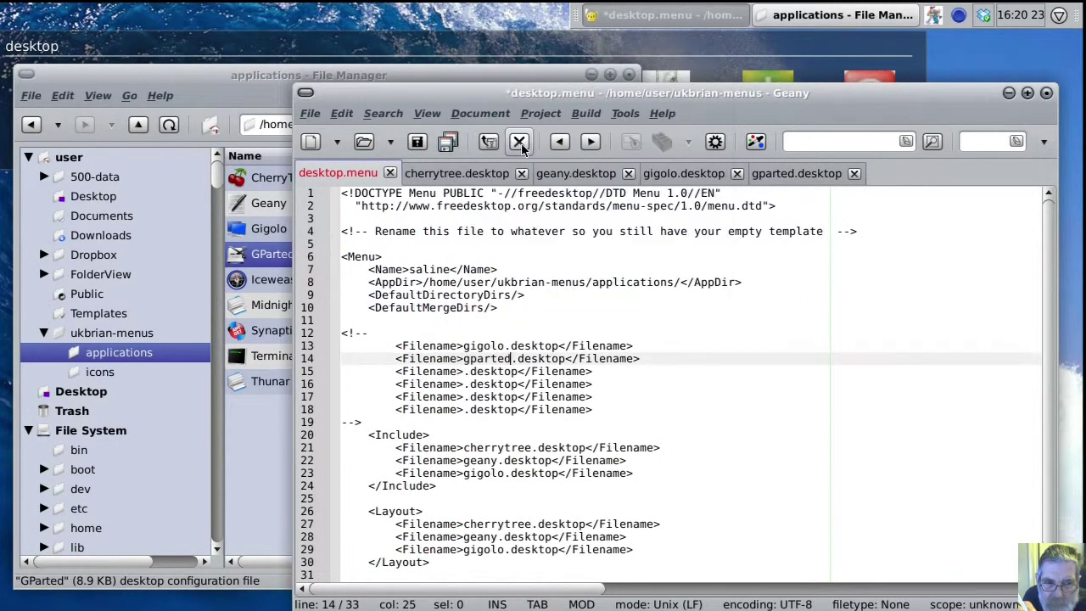
key("Home")
key("shift+Down")
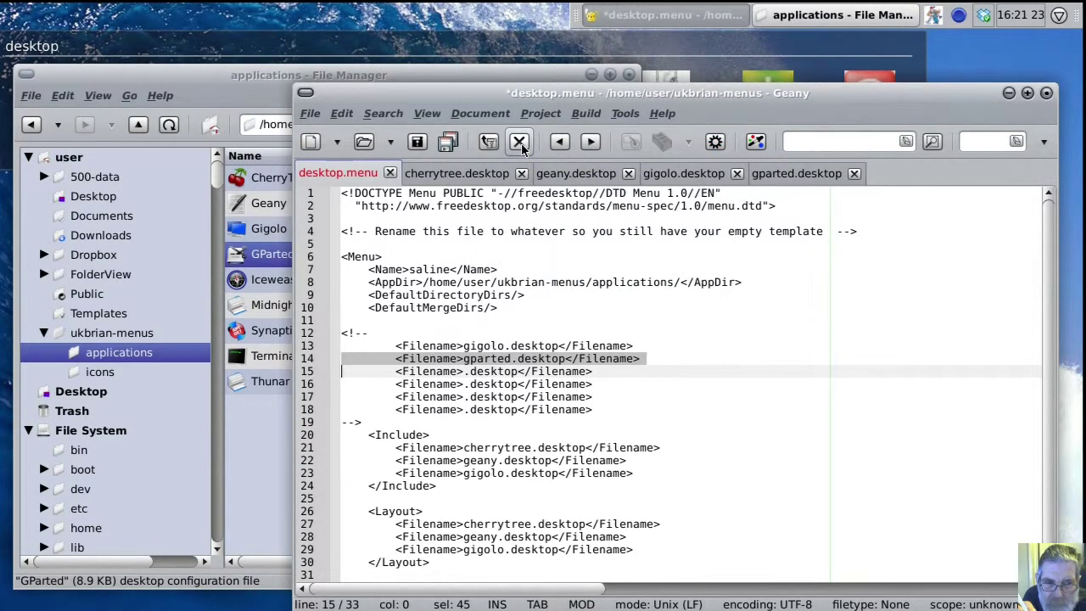
key("Down")
key("Down")
key("Down")
key("Down")
key("Down")
key("Down")
key("Down")
key("Down")
key("Down")
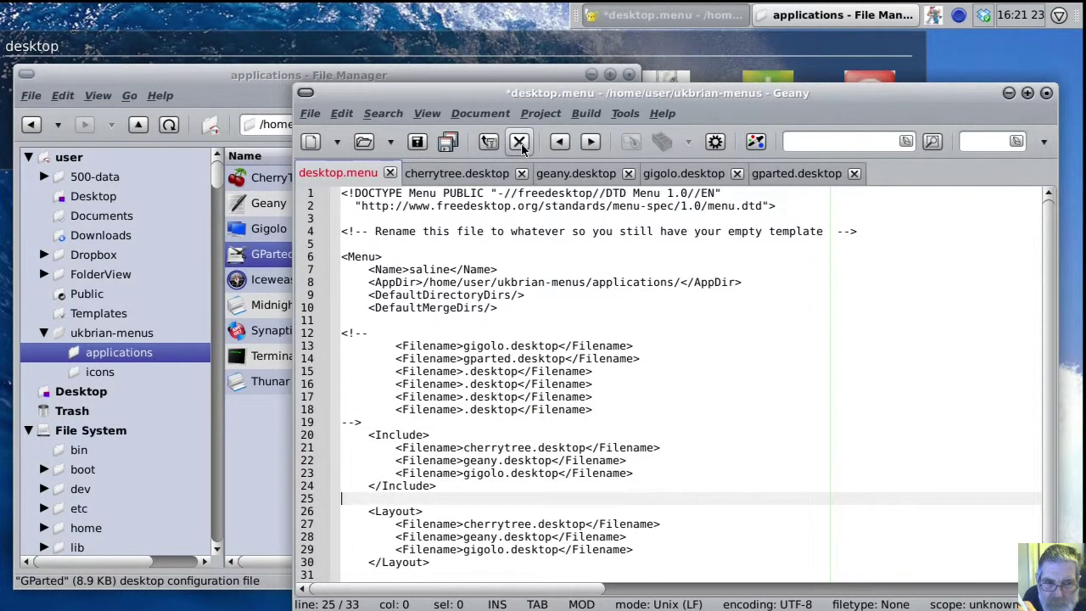
key("ctrl+v")
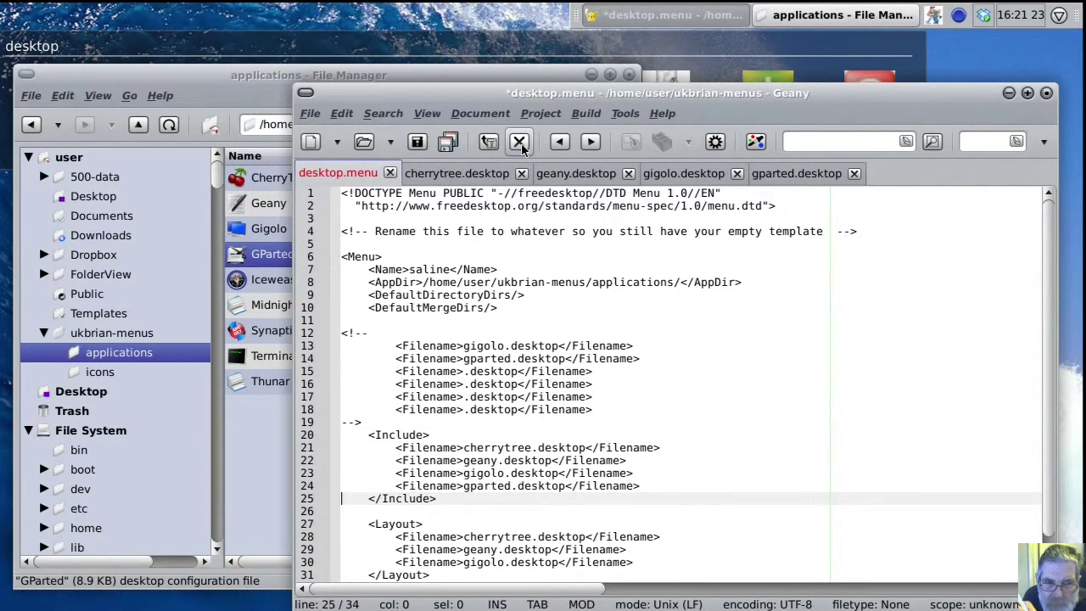
key("Down")
key("Down")
key("Down")
key("Down")
key("Down")
key("Down")
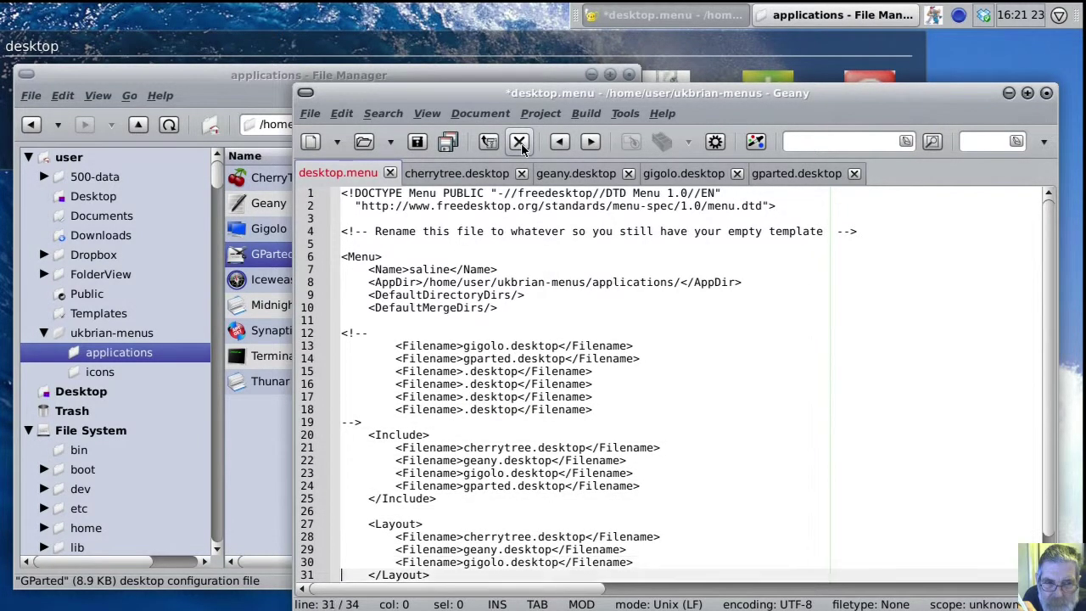
key("ctrl+v")
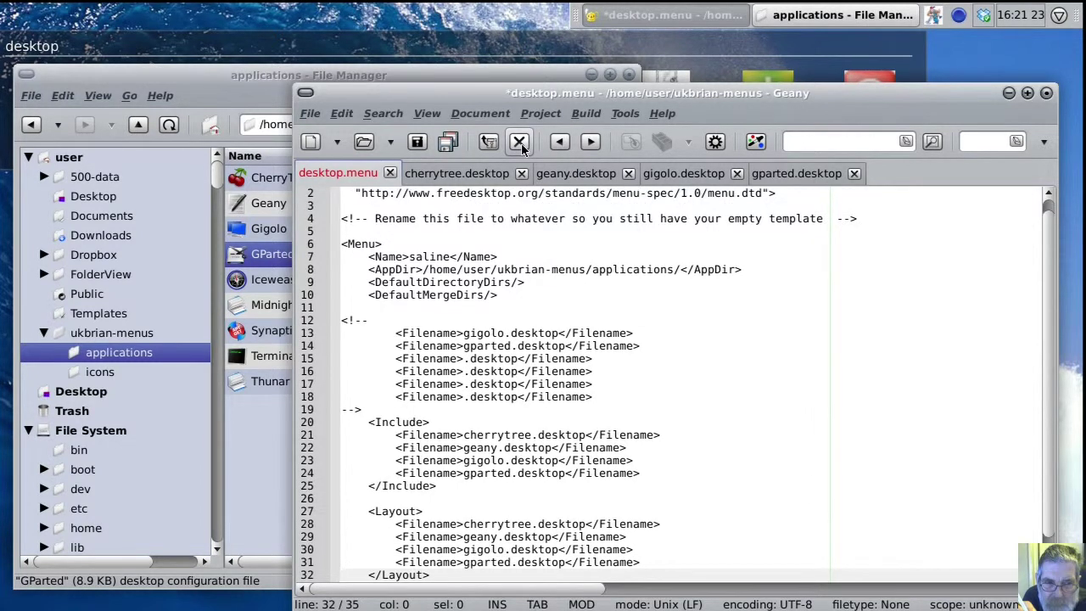
- Remove the filled gigolo and gparted template lines, add three blank placeholders, and save desktop.menu
key("Up")
key("Up")
key("Up")
key("Up")
key("Up")
key("Up")
key("Up")
key("Up")
key("Up")
key("Up")
key("Up")
key("Up")
key("Up")
key("Up")
key("Up")
key("Up")
key("Up")
key("Up")
key("Up")
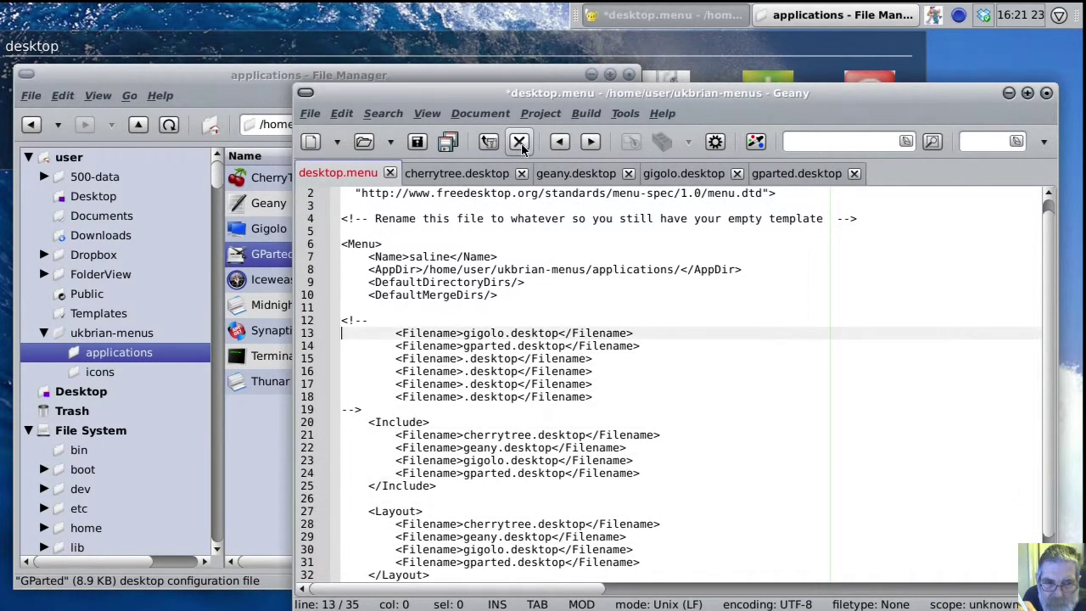
key("shift+Down")
key("shift+Down")
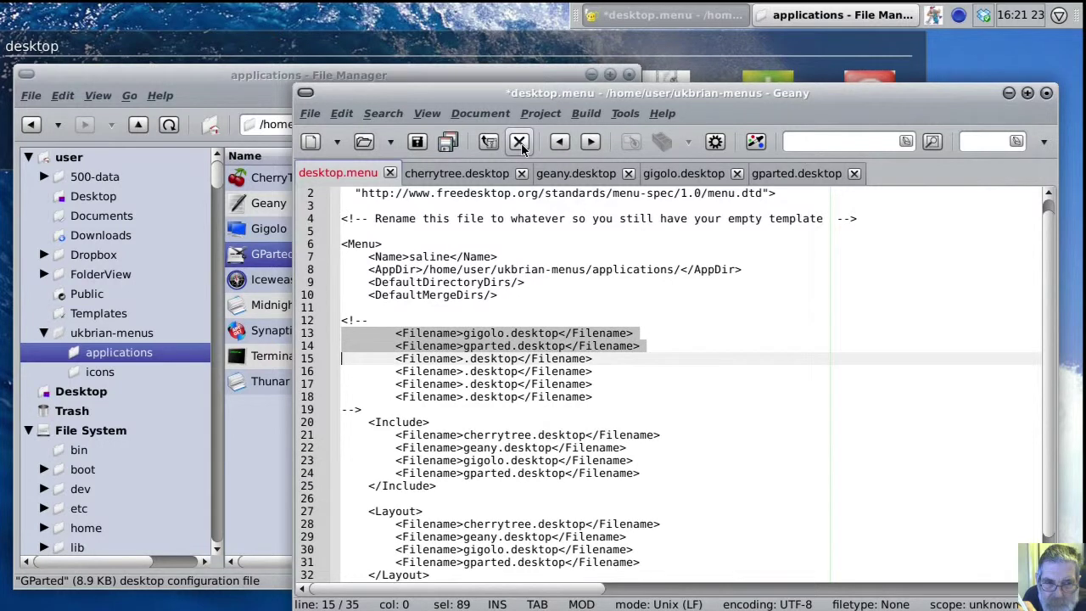
key("Delete")
key("shift+Down")
key("shift+Down")
key("shift+Down")
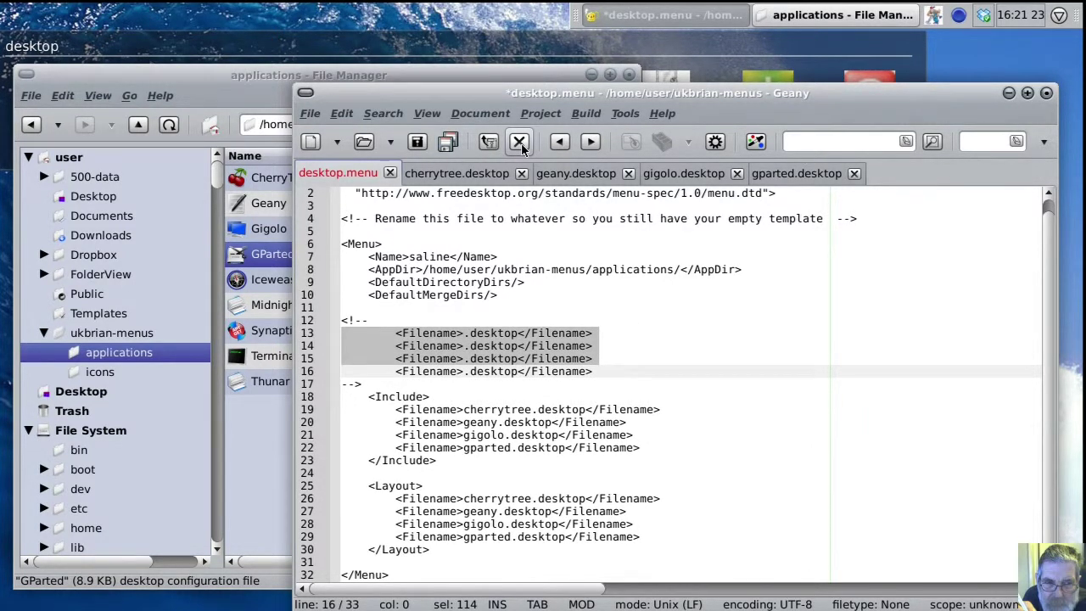
key("Down")
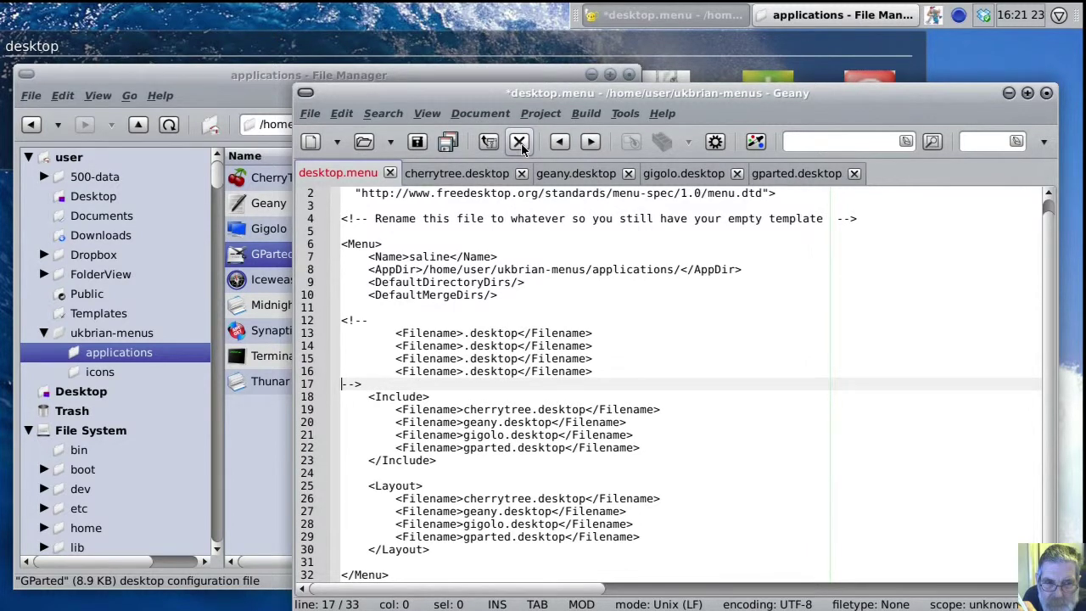
key("ctrl+v")
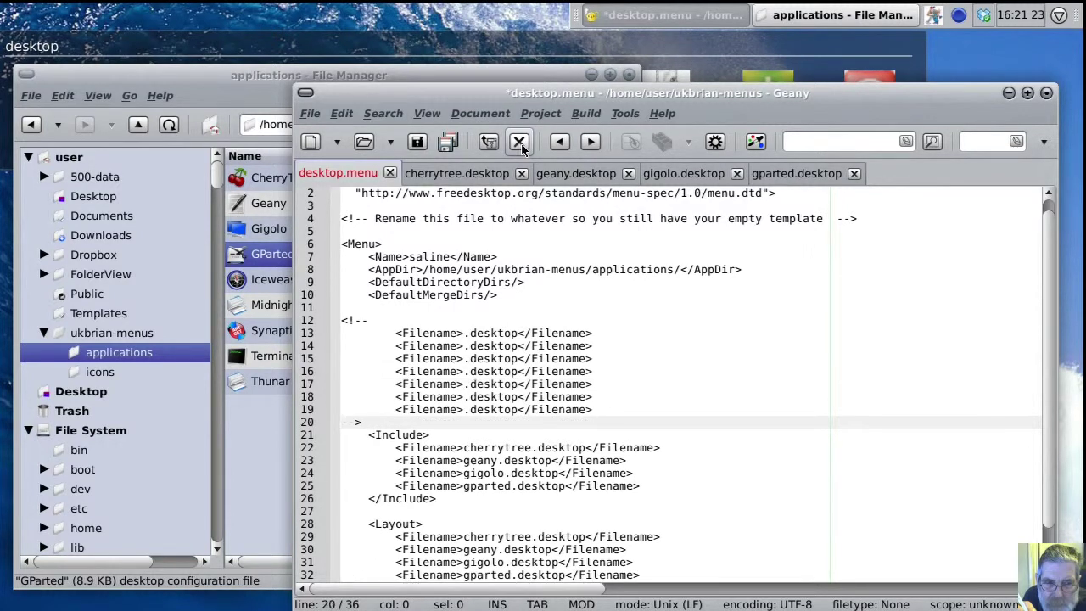
left_click(432, 148)
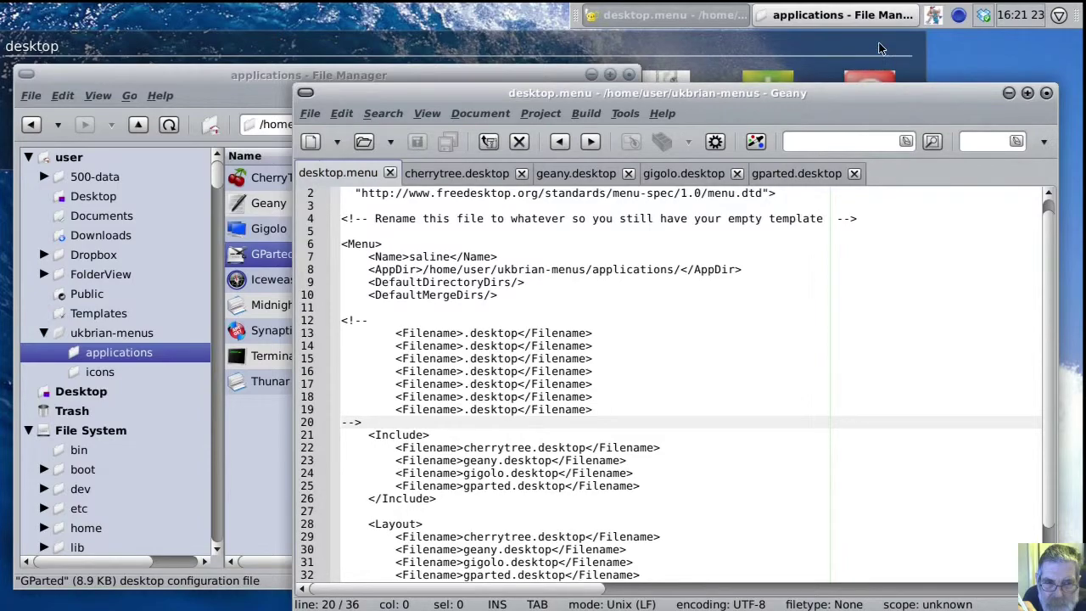
- Open the panel's custom Applications Menu to confirm the Geany, Gigolo and GParted launchers appear
left_click(933, 21)
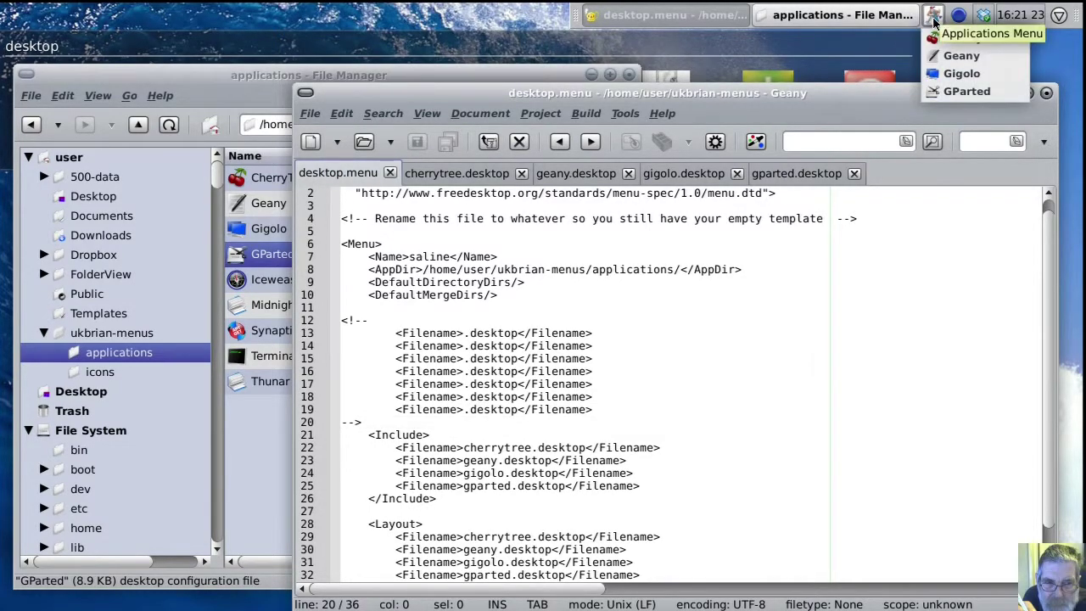